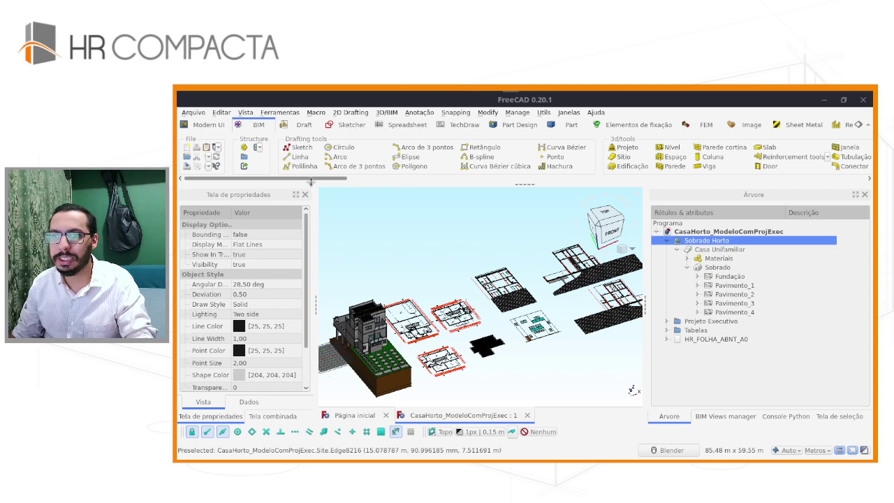
Step: Zoom in on the house model and its floor-plan sheets, then ease back out slightly
mouse_move(310, 179)
mouse_down()
mouse_move(637, 179)
mouse_move(230, 198)
mouse_up()
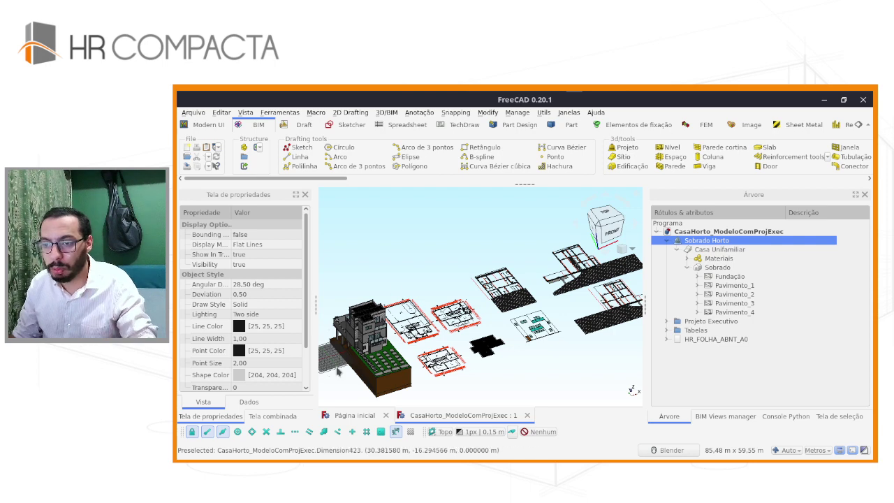
scroll(358, 364, up, 3)
scroll(373, 327, up, 3)
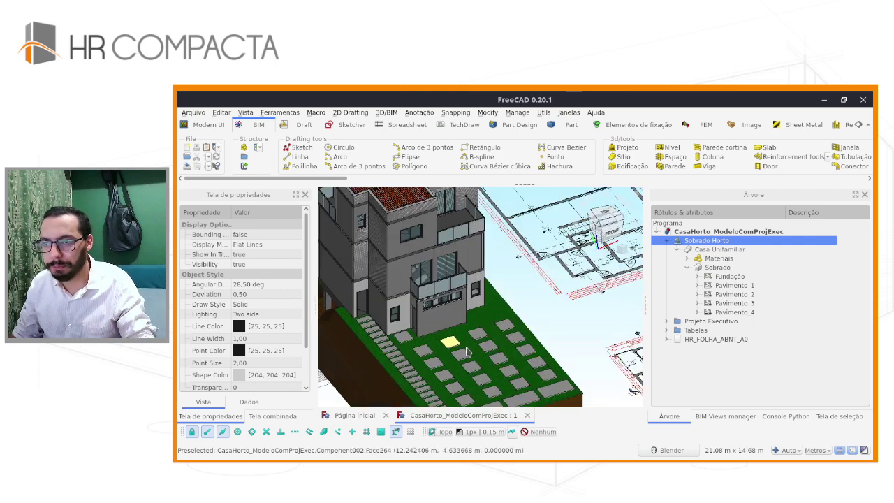
scroll(466, 347, down, 3)
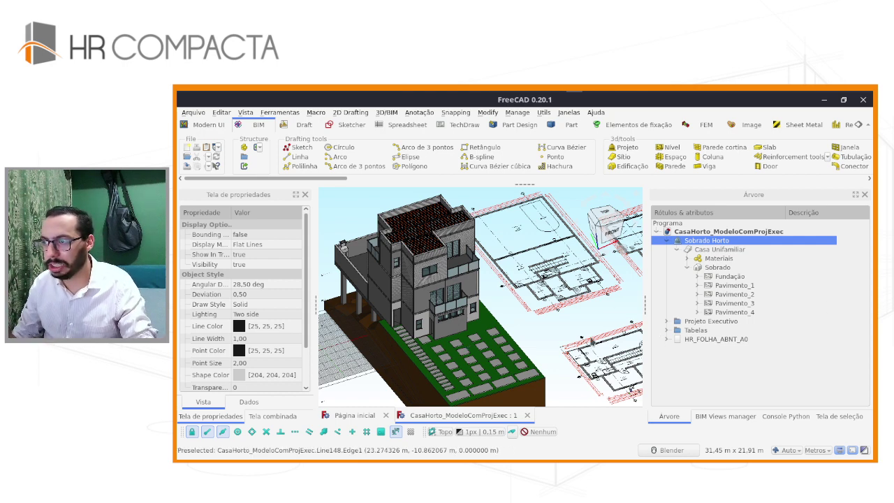
Step: Widen the model tree and properties panels, then scroll the toolbar to show more BIM tools
drag(646, 307, 397, 302)
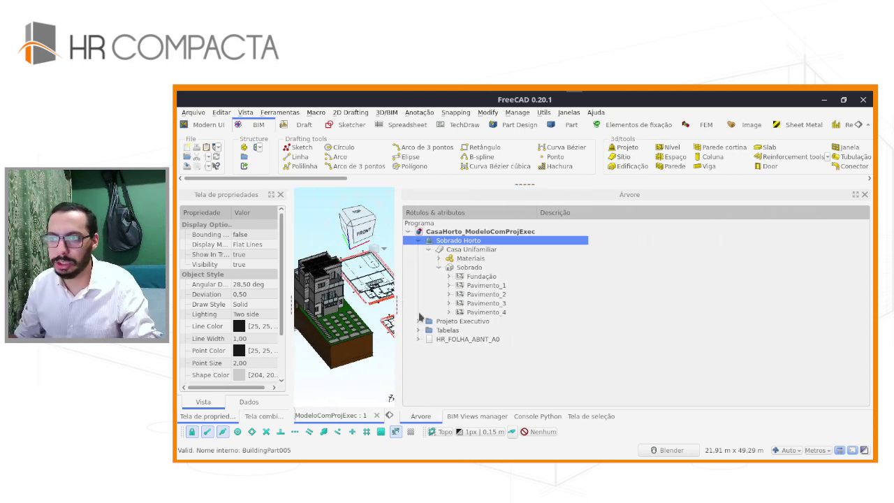
drag(395, 308, 391, 307)
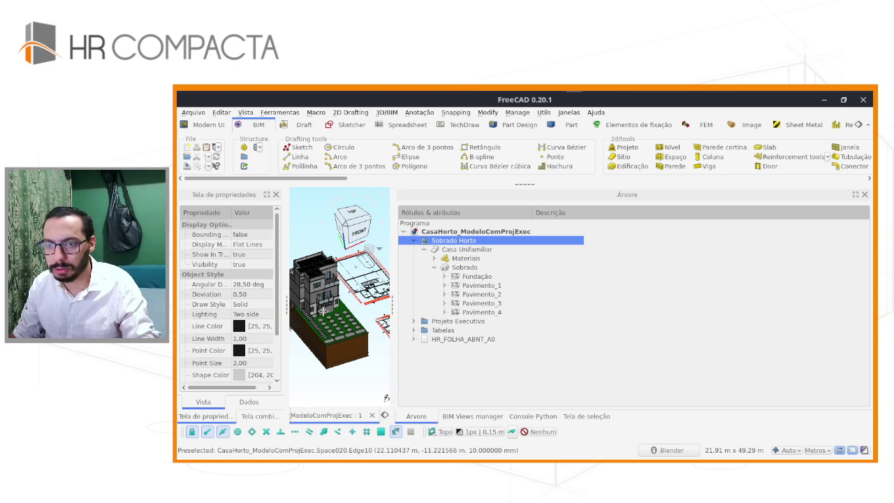
drag(285, 305, 328, 297)
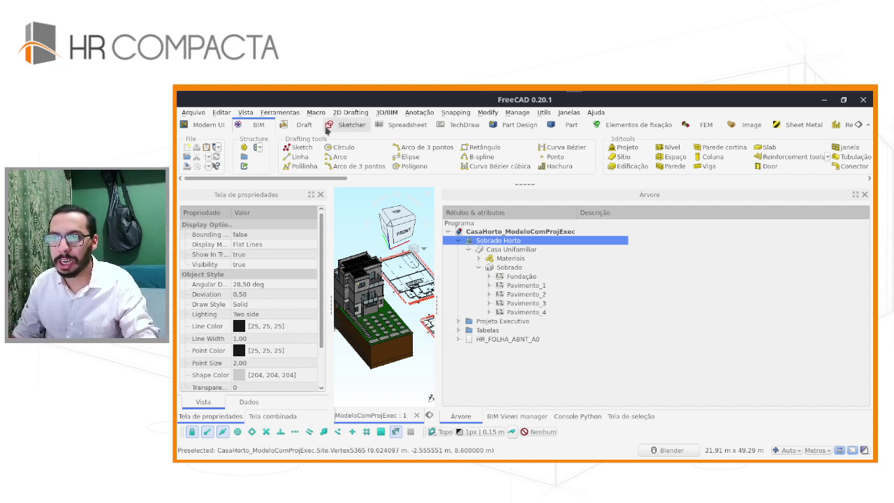
drag(309, 178, 385, 181)
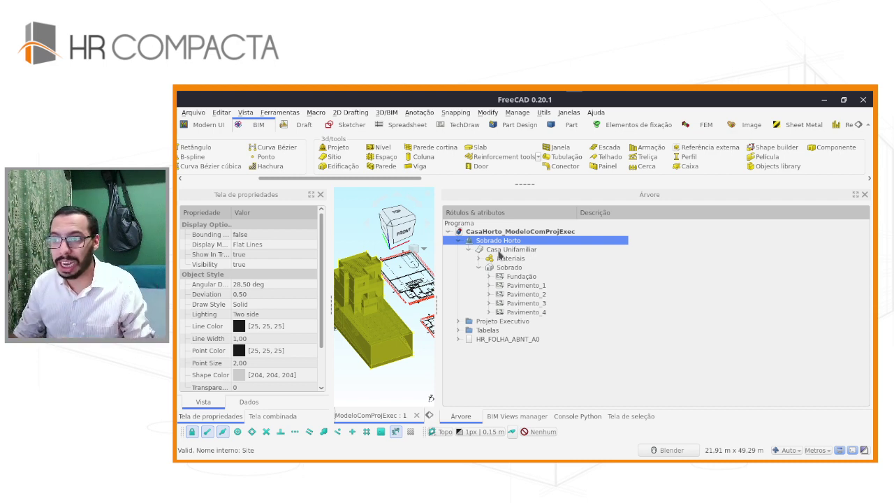
Step: Select the Casa Unifamiliar site in the tree and scroll through its properties
click(499, 251)
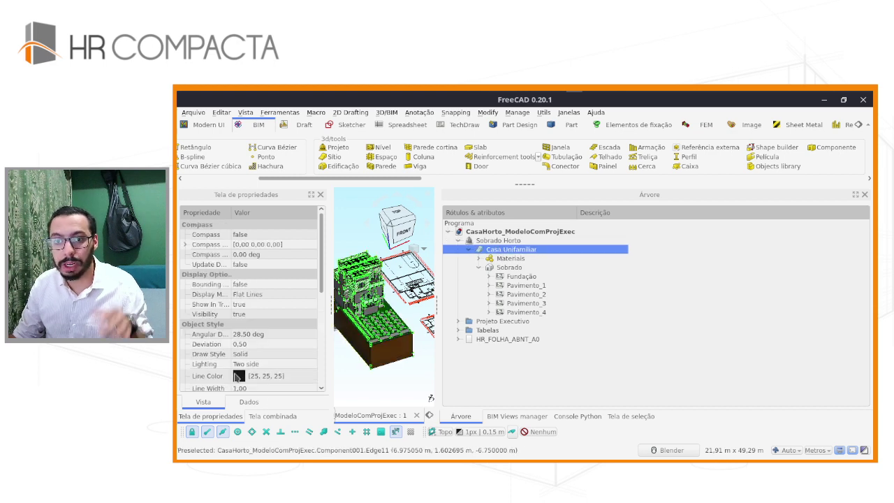
scroll(251, 339, down, 2)
scroll(252, 340, down, 2)
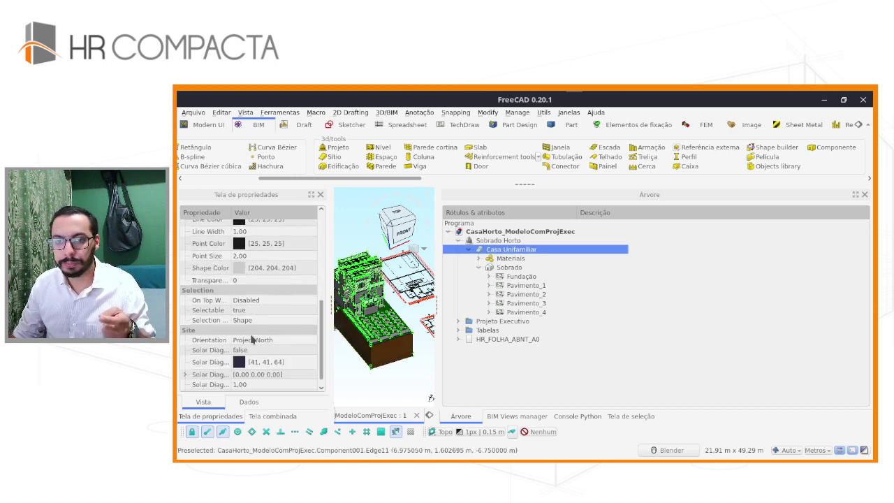
scroll(252, 339, down, 1)
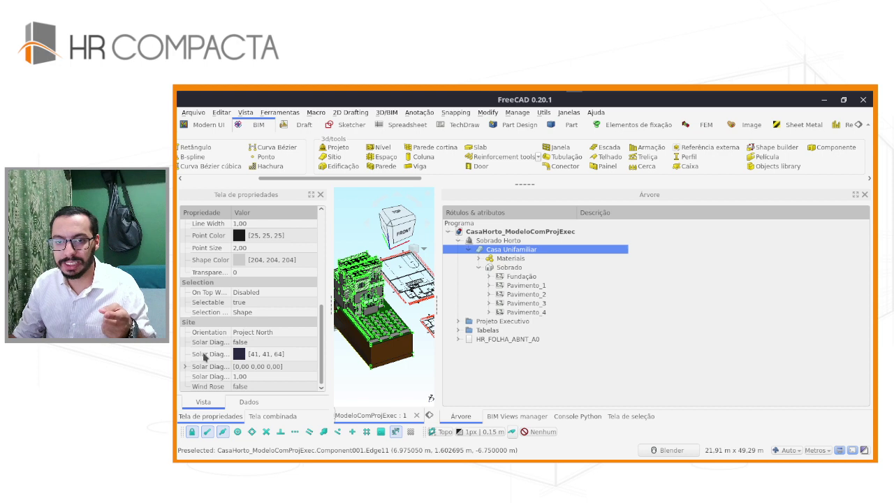
scroll(275, 342, up, 1)
scroll(274, 343, up, 2)
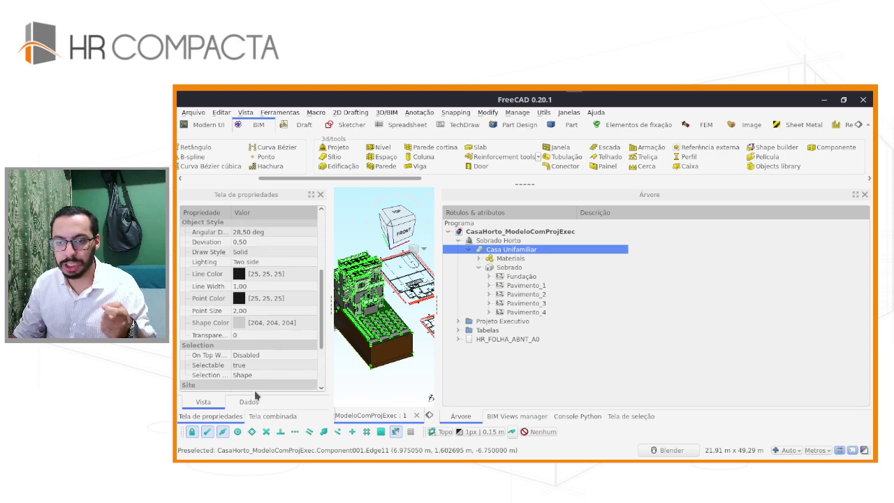
Step: Show the Data properties: Casa Unifamiliar is IFC Site, Sobrado a Residential - House Building
click(249, 402)
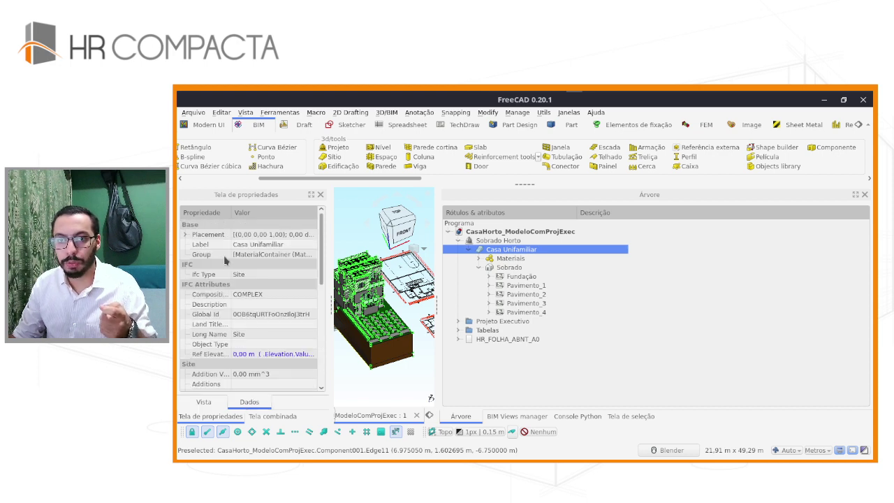
mouse_move(209, 304)
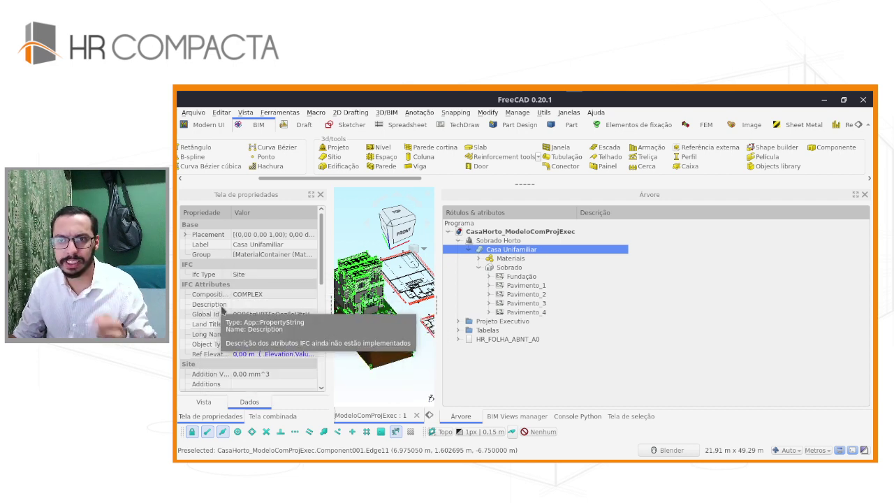
scroll(216, 323, down, 3)
scroll(211, 332, down, 2)
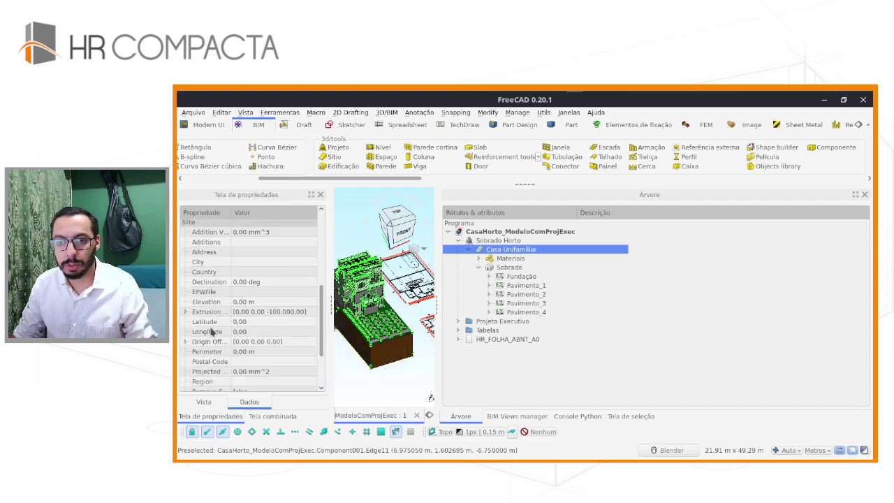
scroll(212, 332, down, 2)
scroll(212, 331, up, 3)
scroll(214, 330, up, 2)
scroll(216, 329, up, 2)
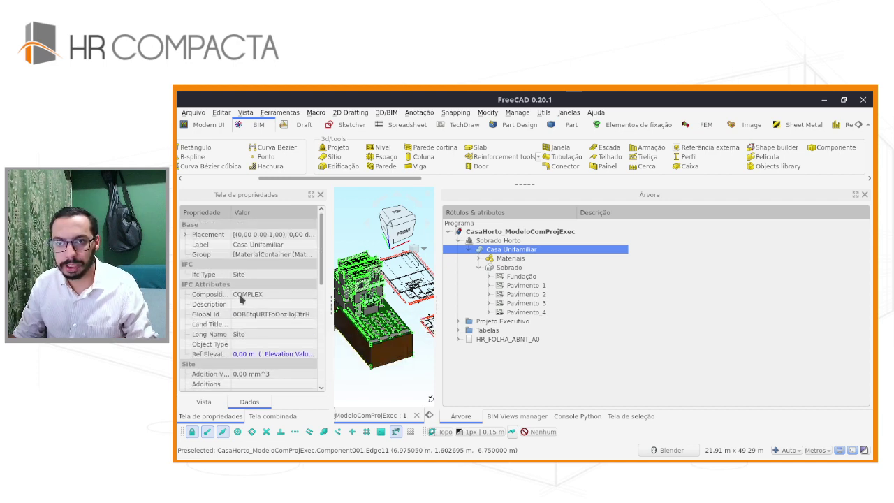
click(517, 270)
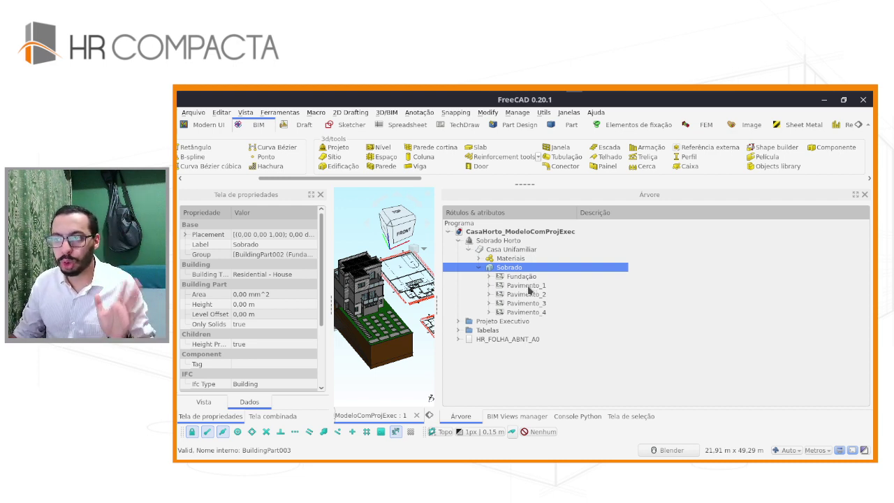
click(304, 277)
click(306, 277)
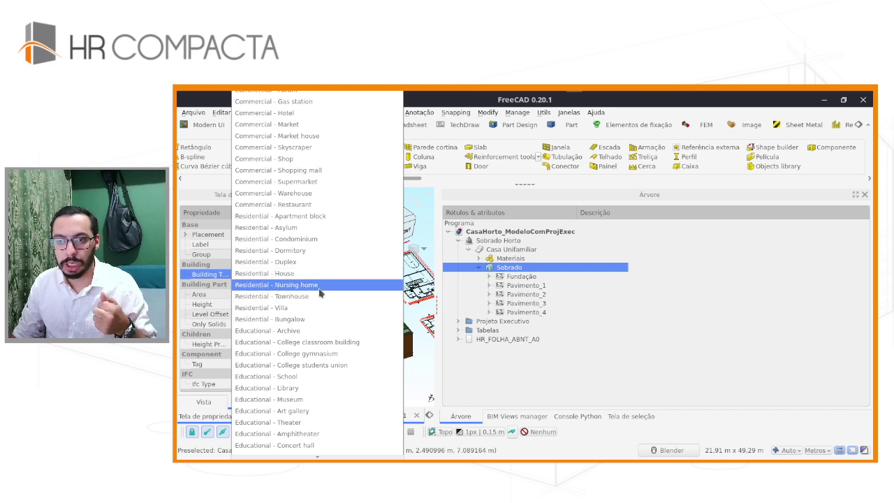
scroll(329, 344, down, 1)
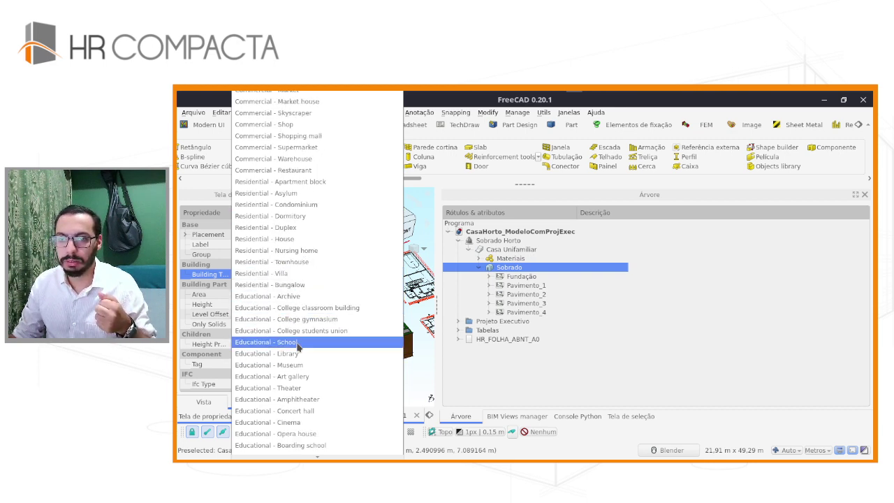
scroll(332, 346, down, 1)
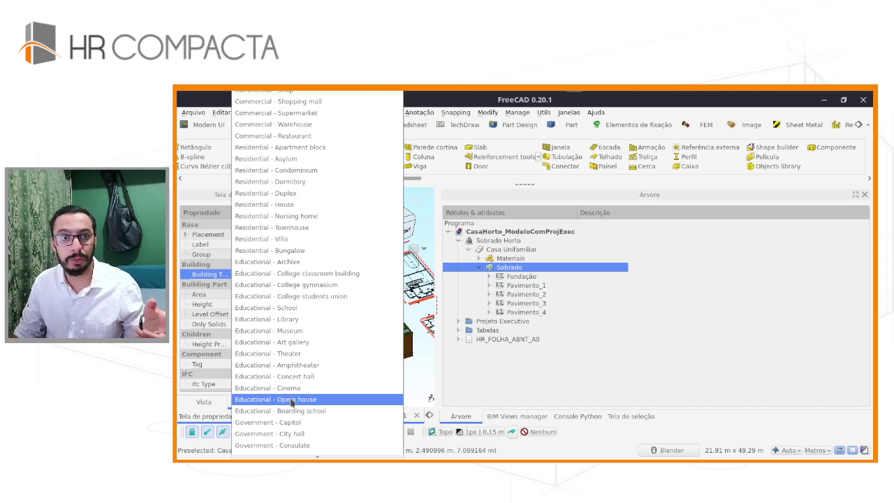
scroll(309, 417, down, 3)
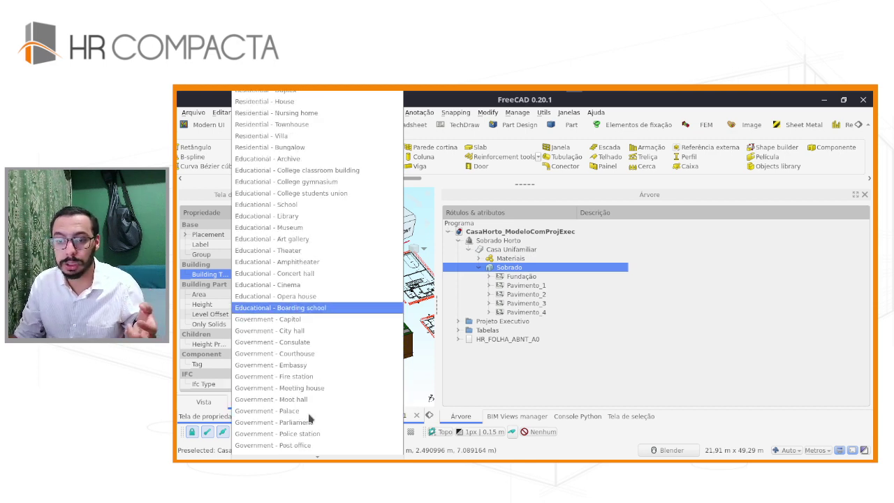
scroll(310, 418, down, 3)
scroll(349, 340, down, 4)
scroll(391, 409, down, 2)
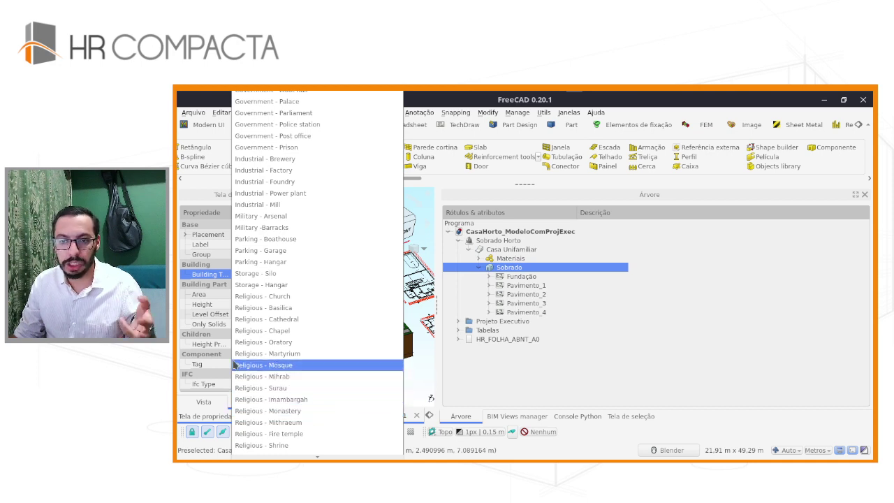
scroll(280, 364, down, 6)
scroll(237, 370, up, 2)
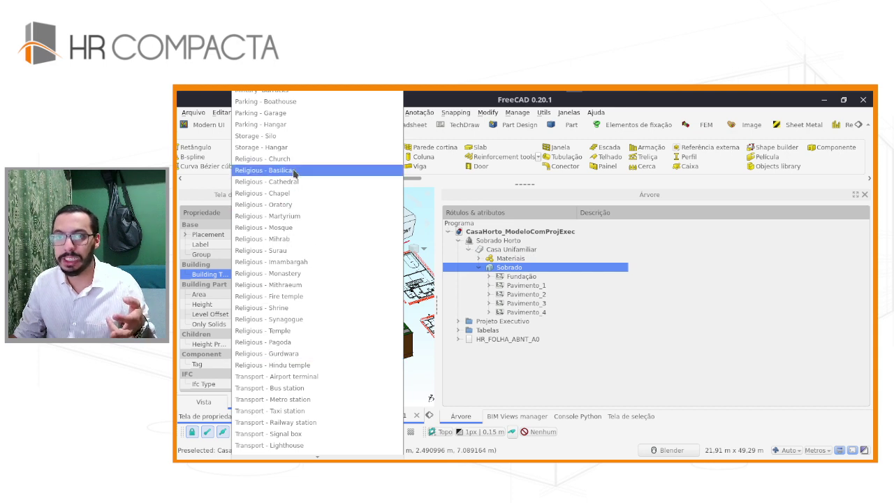
scroll(294, 340, down, 2)
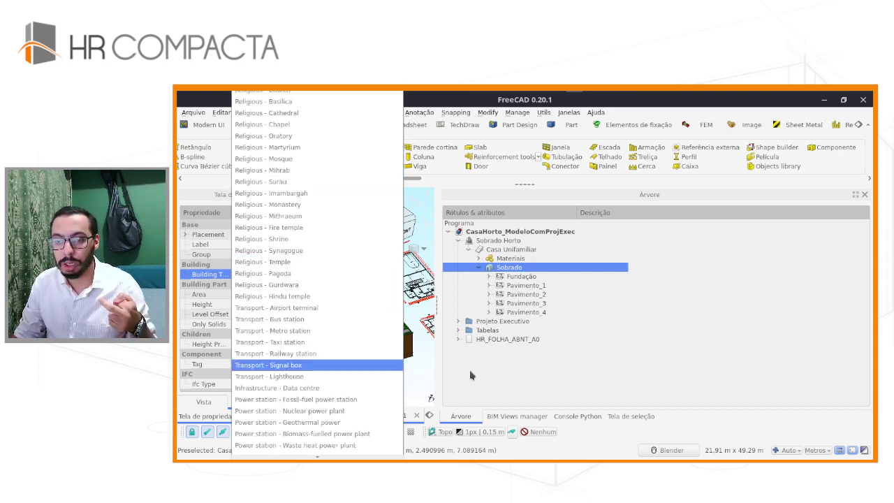
click(421, 379)
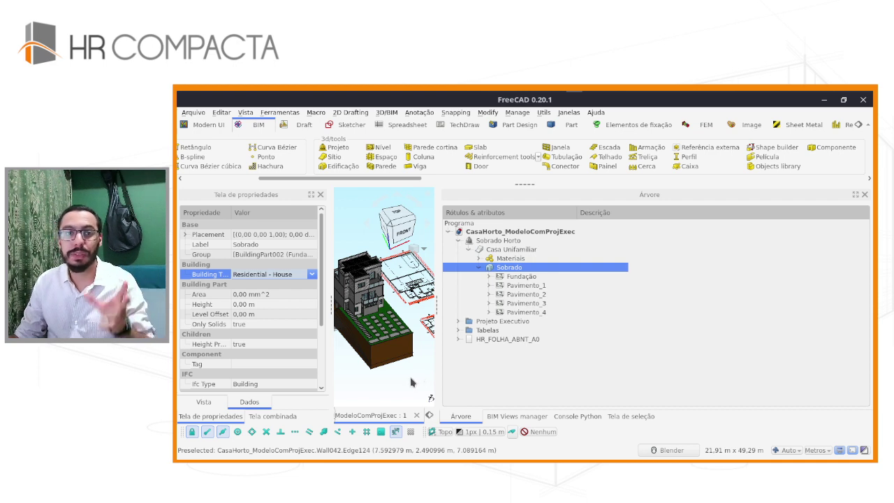
Step: Step through Fundação and Pavimento_1 to Pavimento_4, ending on Pavimento_4's 9,40 m elevation
scroll(206, 335, down, 1)
scroll(209, 342, down, 2)
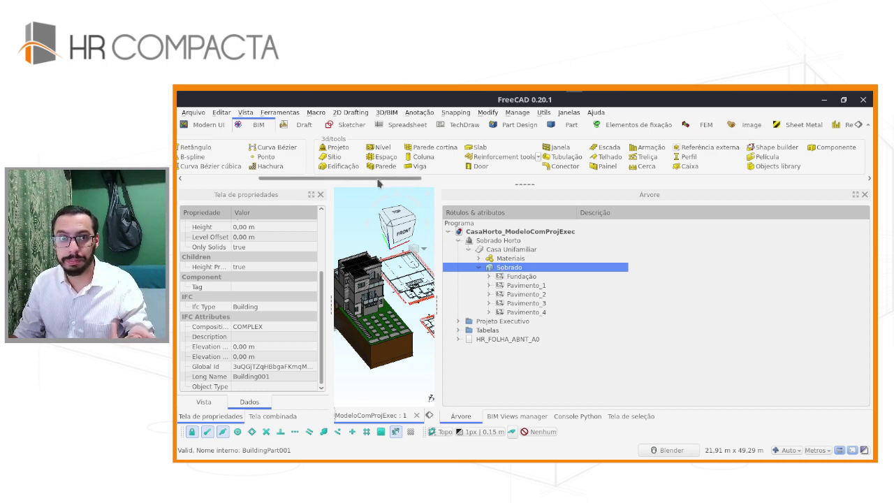
click(514, 278)
click(517, 288)
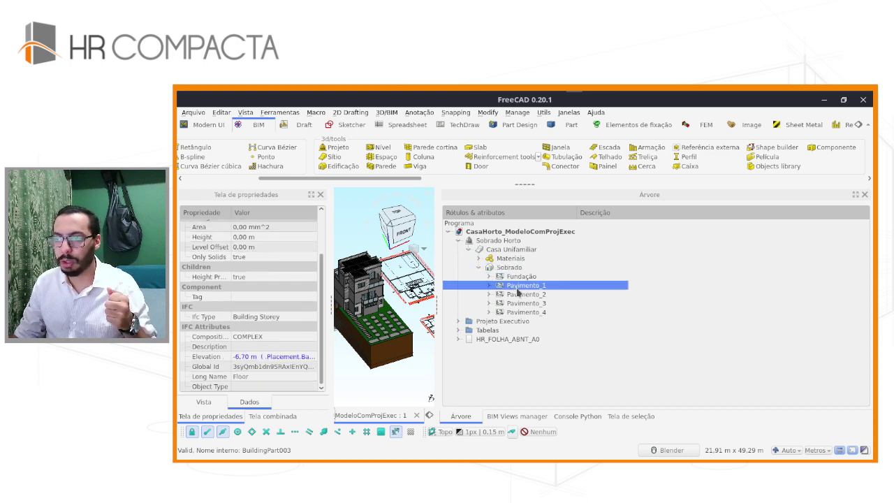
click(517, 297)
click(517, 306)
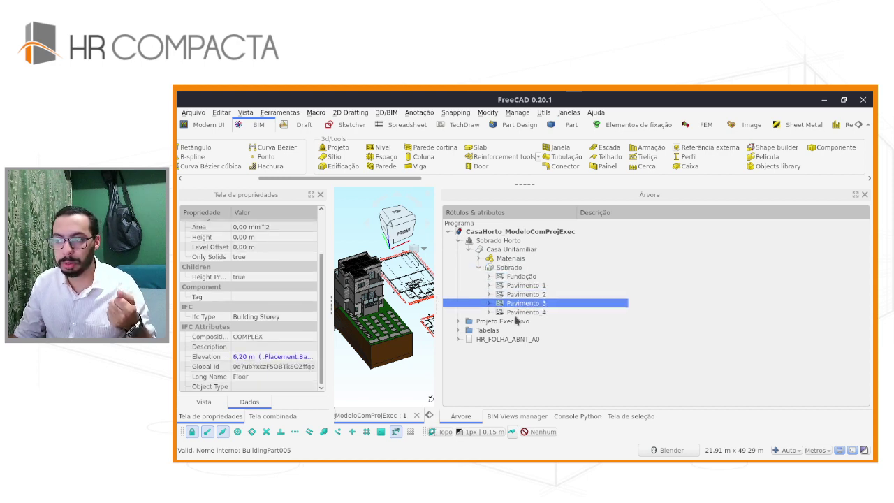
click(516, 315)
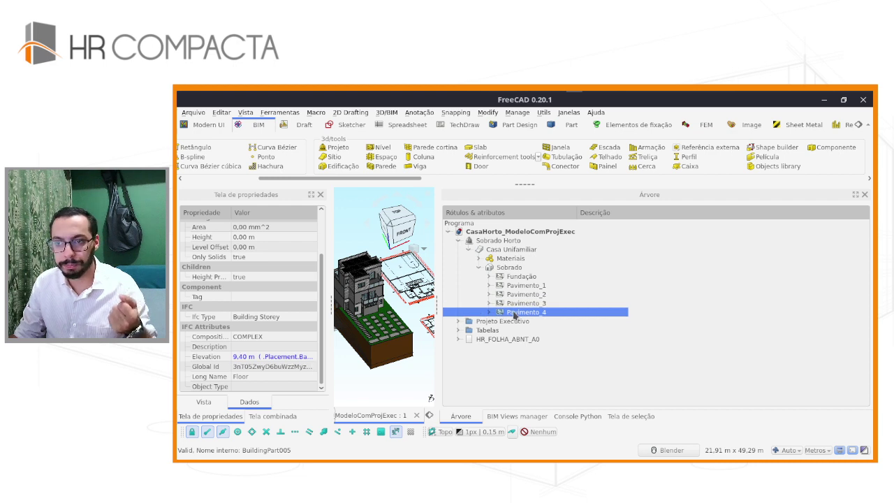
Step: Expand Fundação and Pavimento_1–3 to list their WPProxy, area and Blocos groups
click(489, 277)
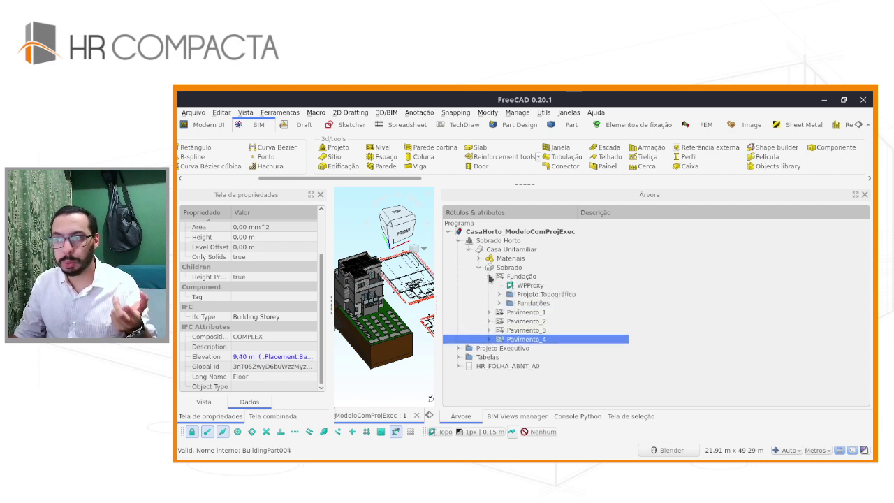
click(489, 312)
click(489, 366)
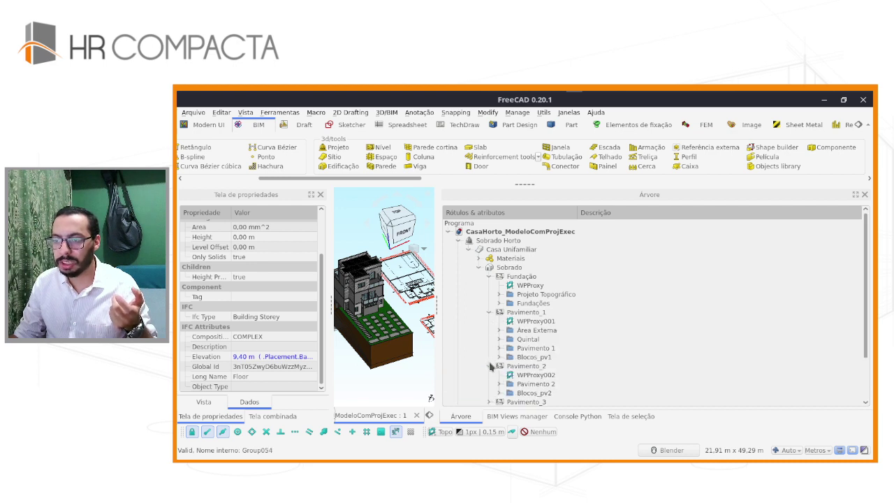
click(489, 358)
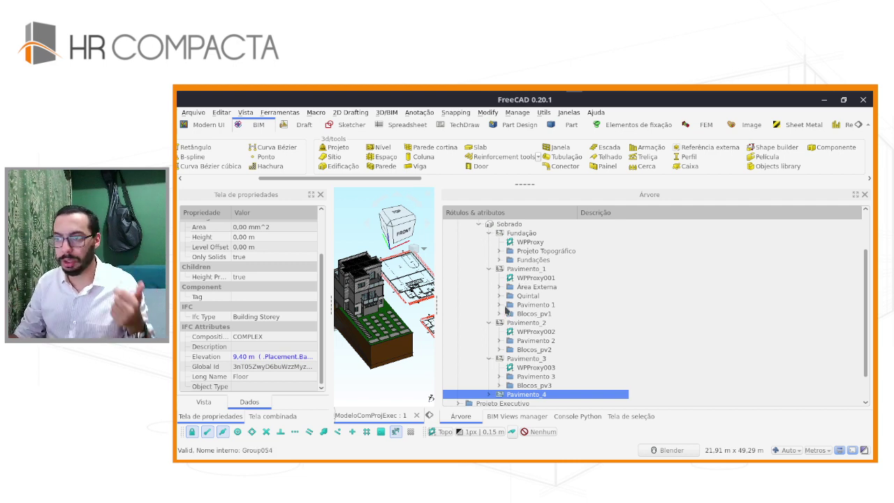
scroll(511, 278, up, 1)
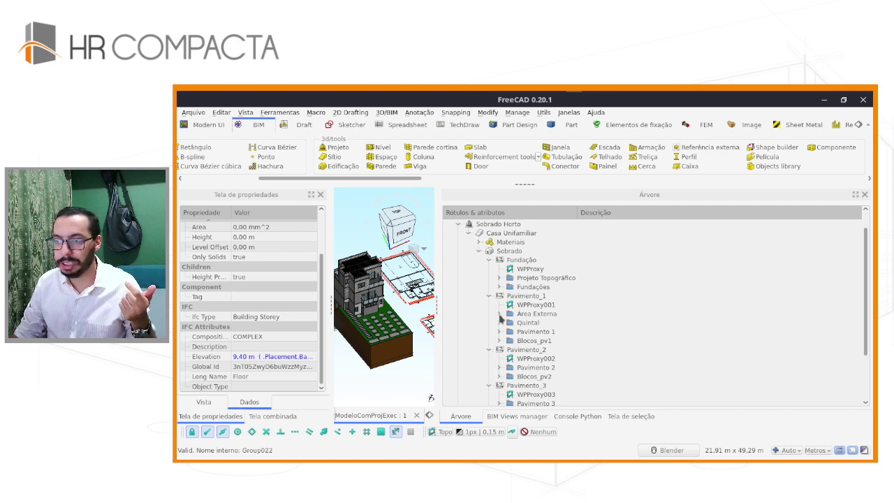
Step: Expand Área Externa and highlight the Grama lawn after checking Piso pedra
click(499, 314)
scroll(500, 316, down, 1)
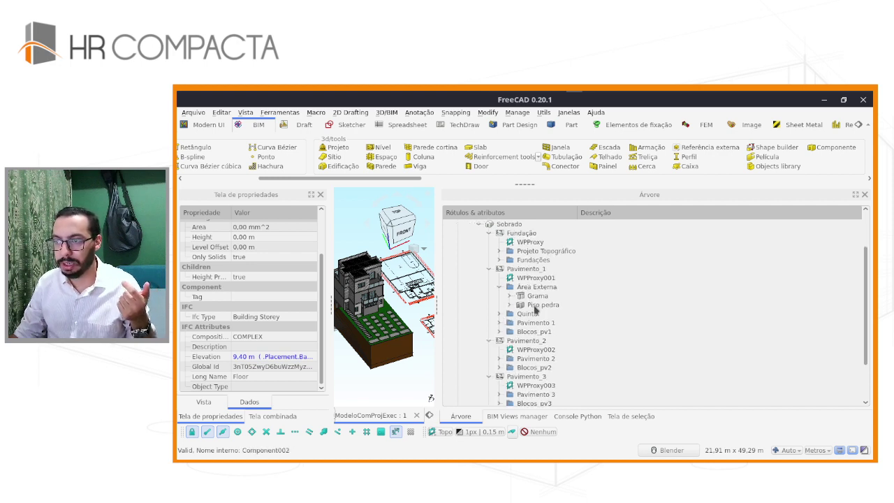
click(535, 305)
click(537, 296)
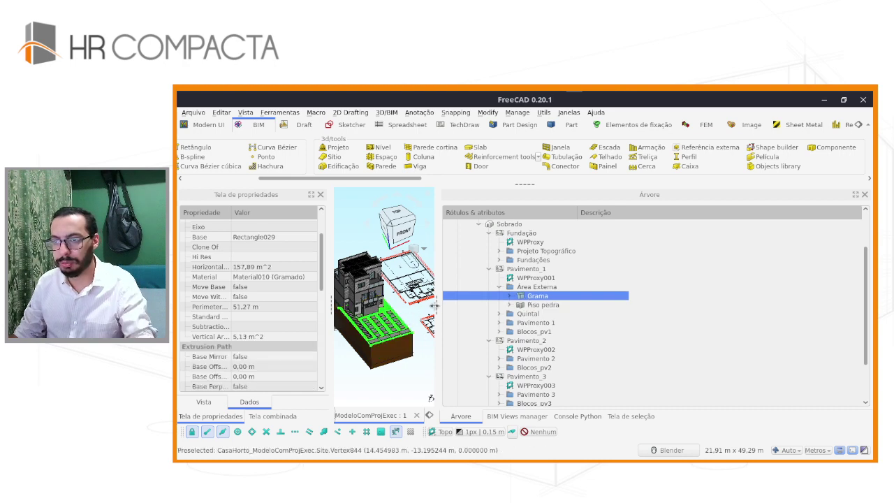
Step: Widen and zoom out the 3D view, then highlight the Piso pedra paving
drag(433, 306, 505, 306)
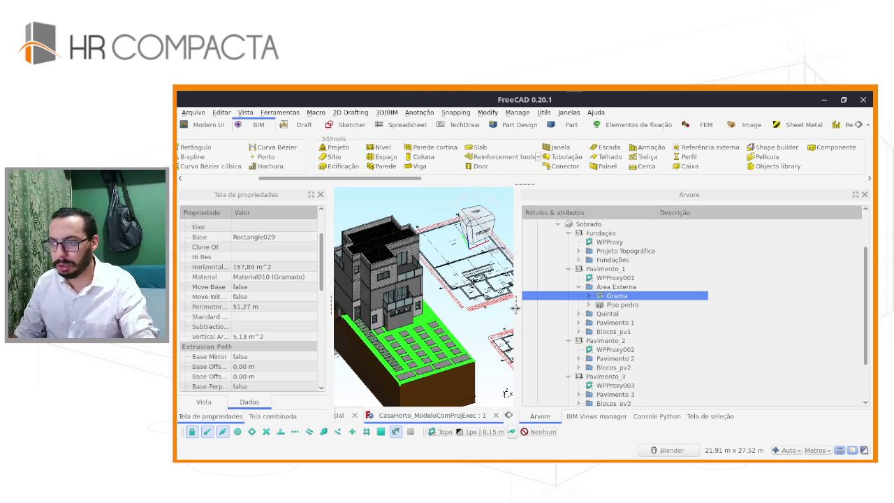
drag(523, 314, 630, 321)
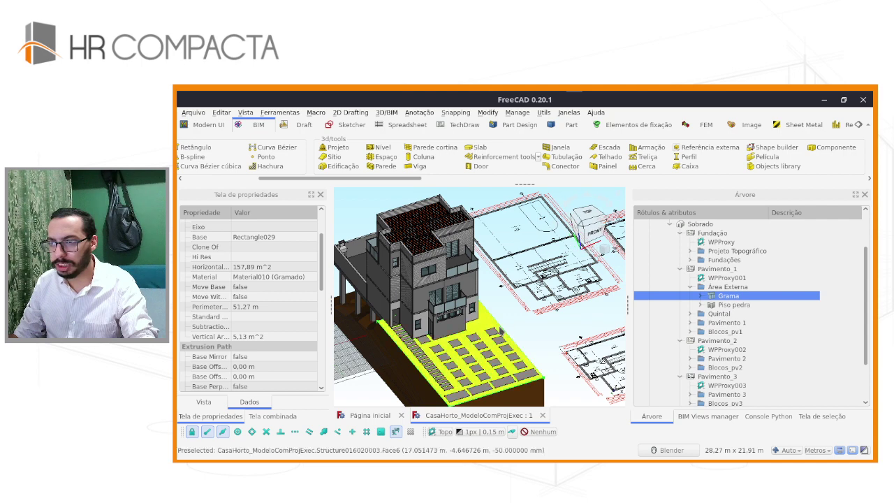
scroll(495, 309, down, 1)
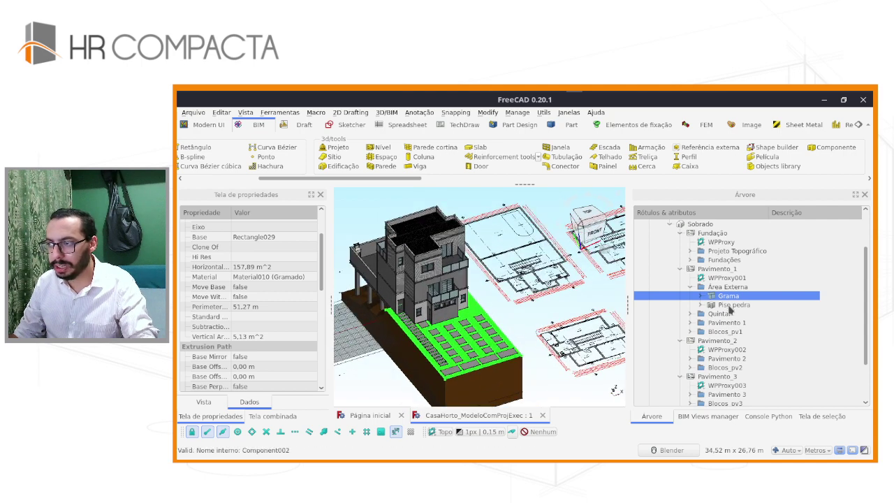
click(729, 306)
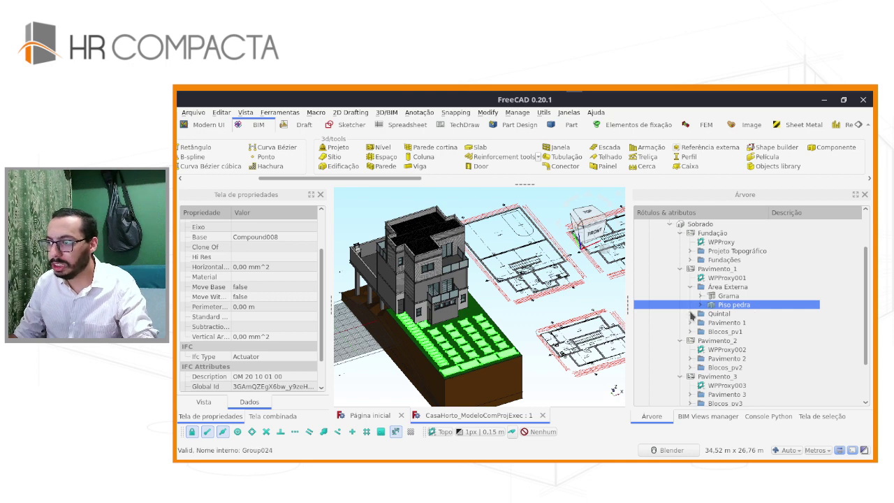
Step: Expand Quintal and highlight the Laje e Piscina slab, orbiting to face the terrace
click(690, 313)
click(730, 322)
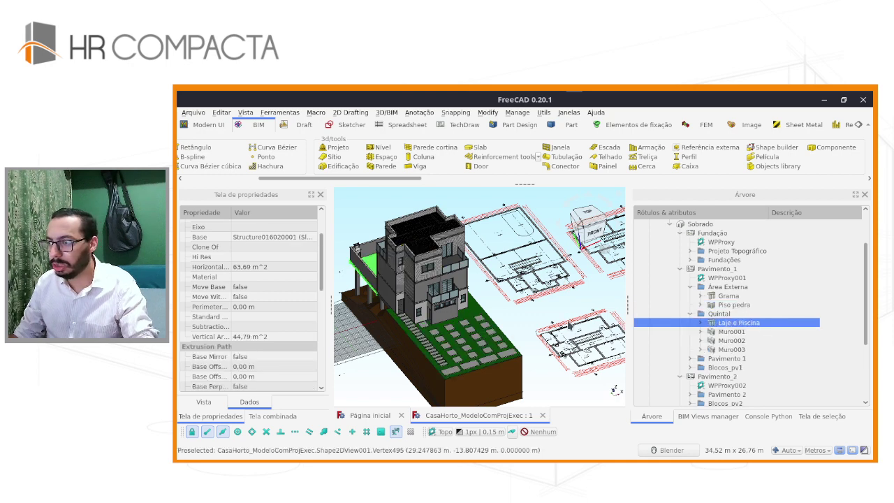
middle_drag(570, 326, 424, 346)
scroll(483, 339, down, 3)
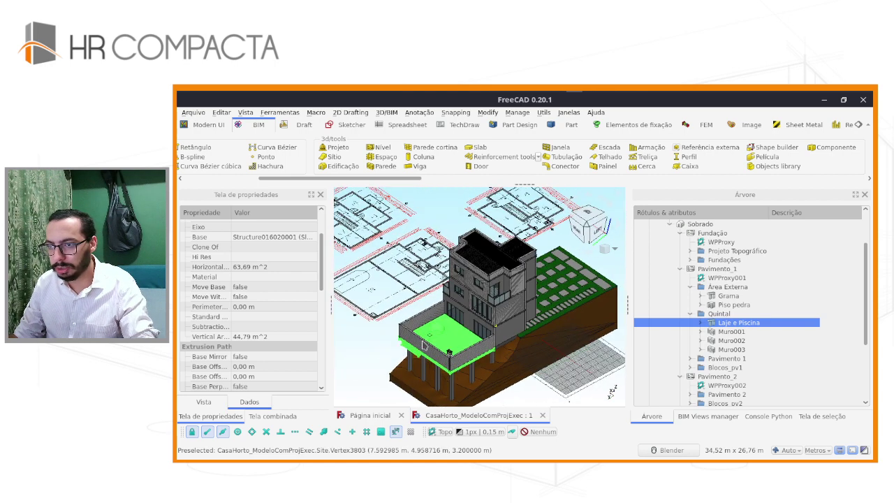
scroll(423, 346, up, 5)
Step: Highlight terrace walls Muro001 and Muro003, then clear the selection
click(731, 332)
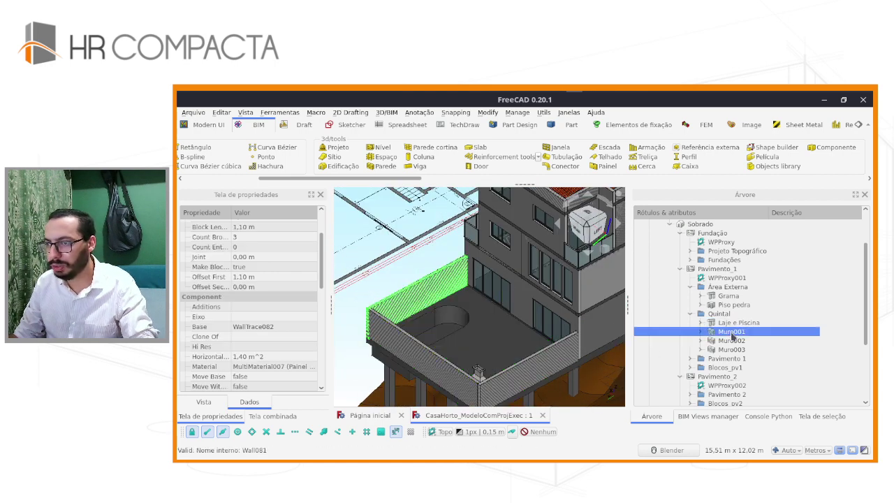
click(731, 349)
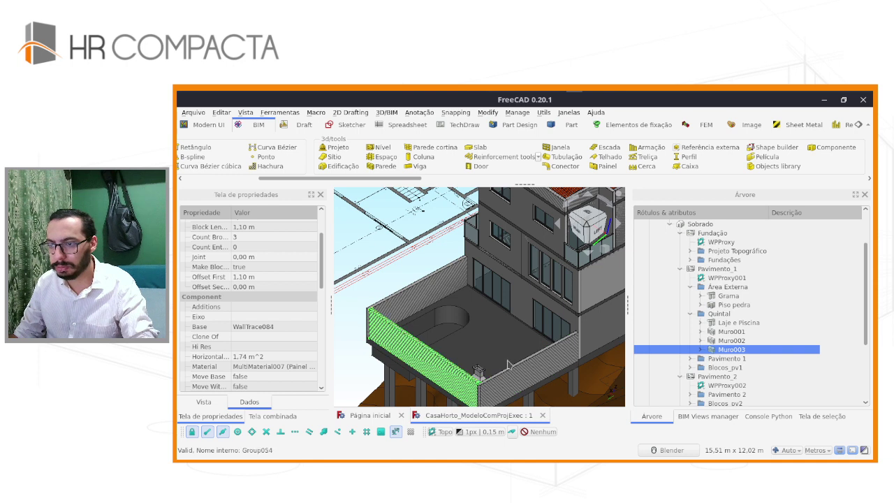
click(352, 332)
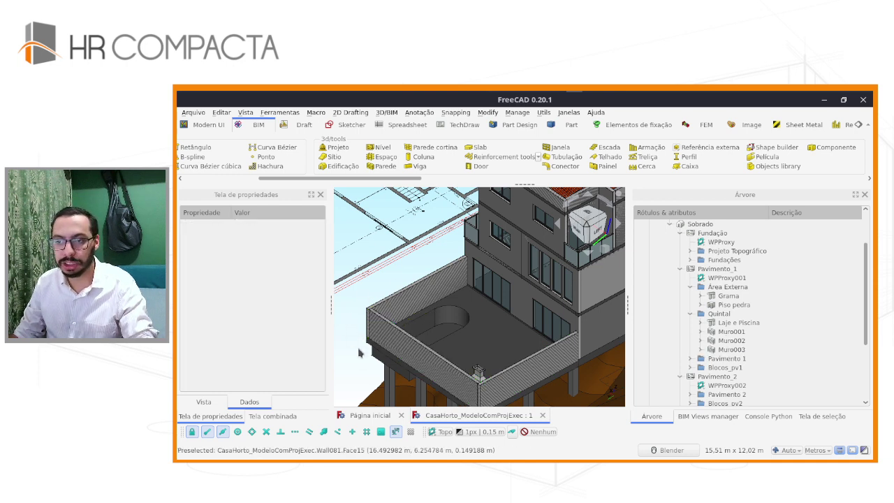
scroll(697, 260, up, 2)
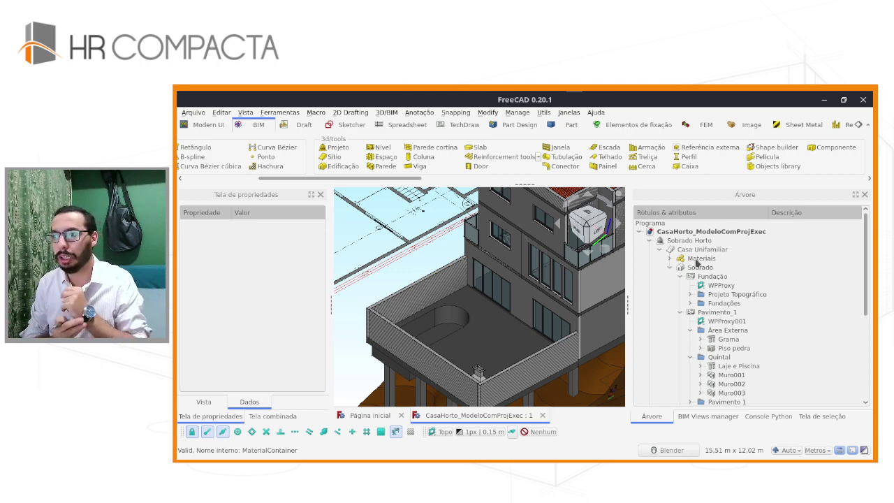
scroll(371, 320, up, 2)
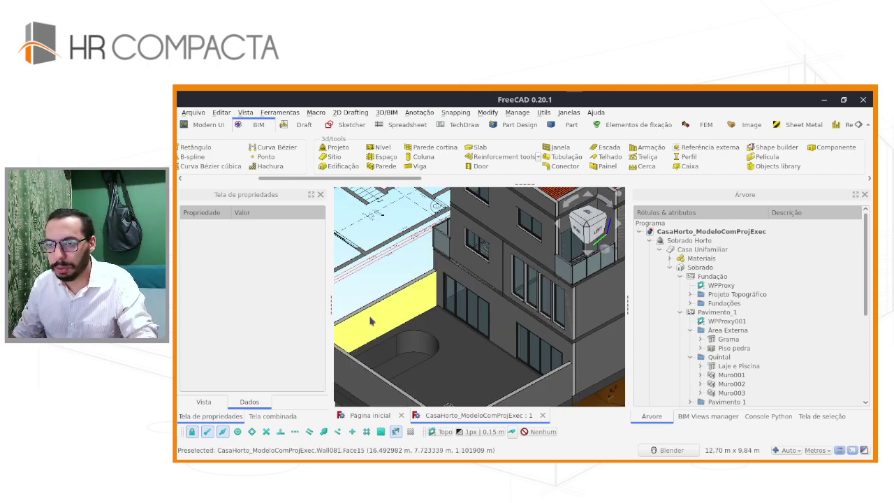
scroll(469, 312, up, 3)
scroll(470, 312, up, 3)
scroll(469, 313, up, 3)
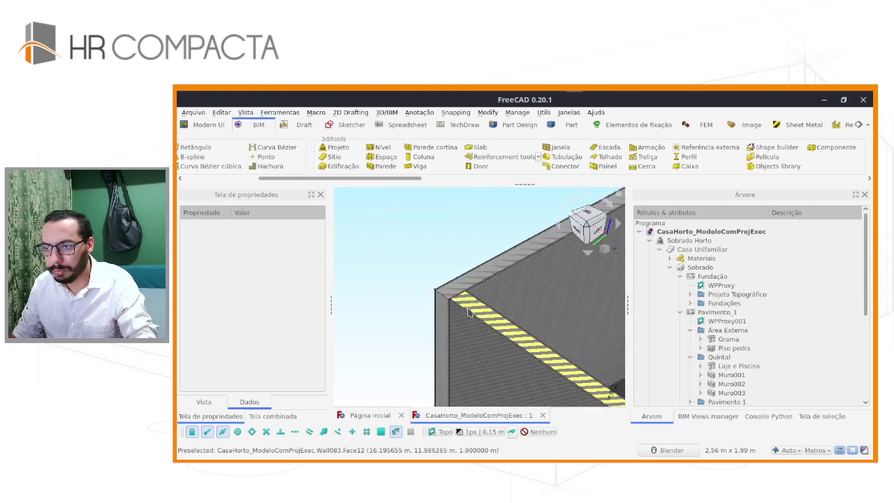
middle_drag(469, 312, 466, 317)
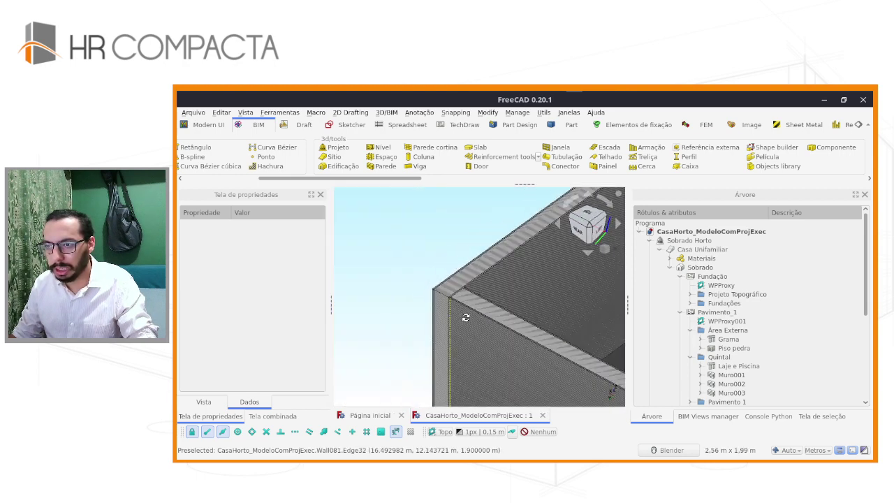
scroll(461, 311, up, 2)
scroll(450, 299, up, 1)
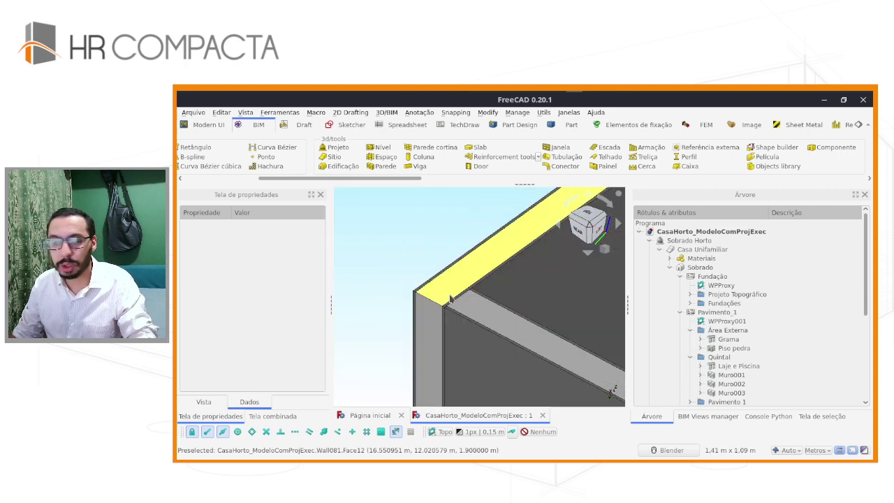
scroll(451, 299, down, 2)
scroll(454, 301, down, 3)
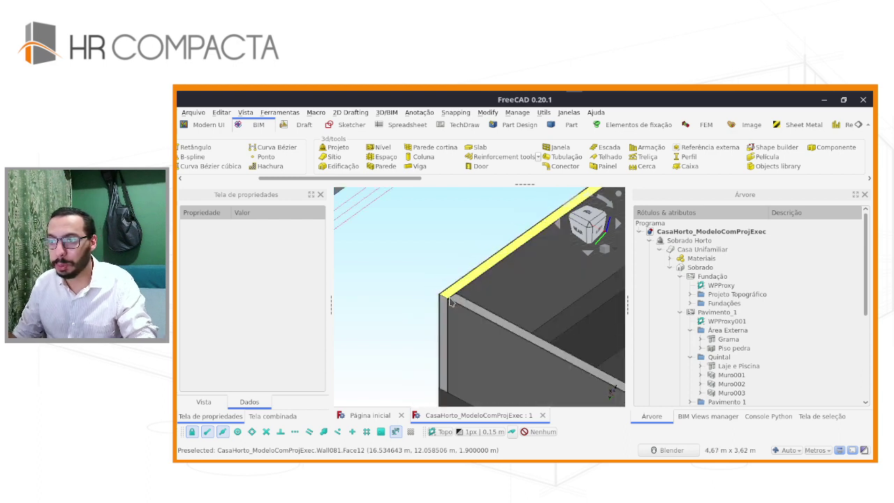
scroll(458, 303, down, 4)
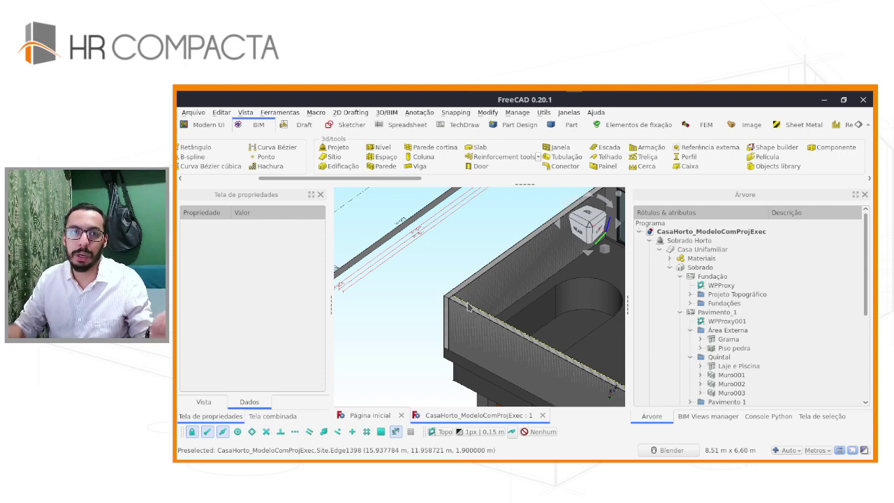
scroll(431, 306, down, 3)
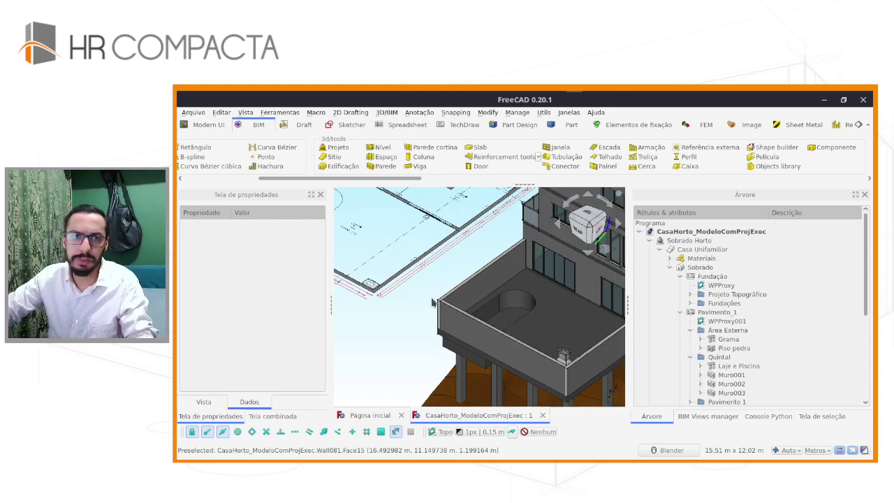
Step: Check Muro001, then deselect it and orbit out to see the tiled roof and facade
click(743, 377)
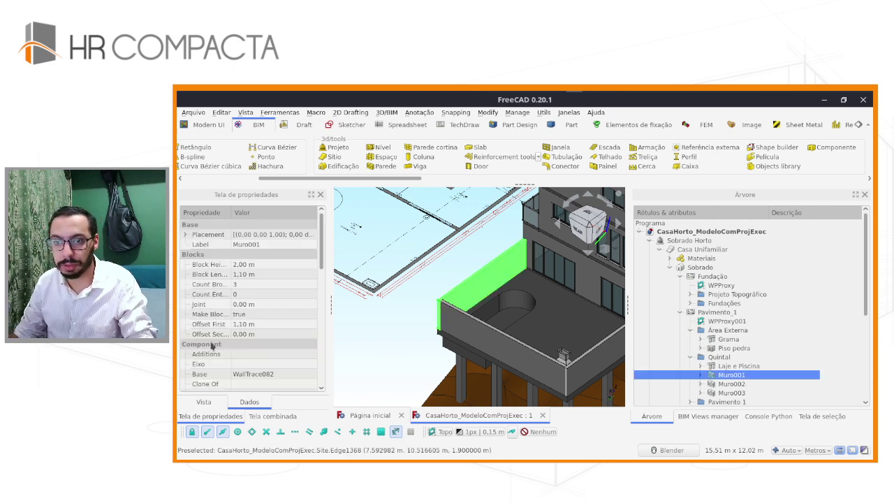
scroll(212, 346, down, 2)
scroll(217, 344, down, 2)
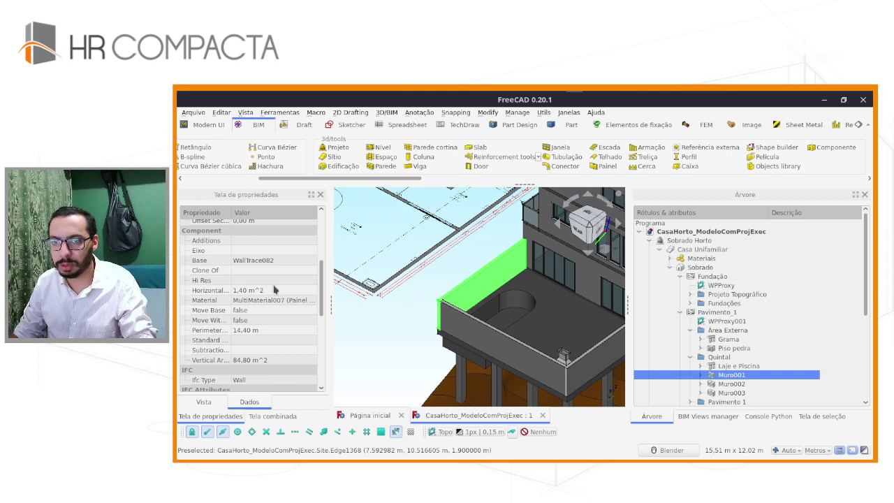
scroll(273, 290, up, 4)
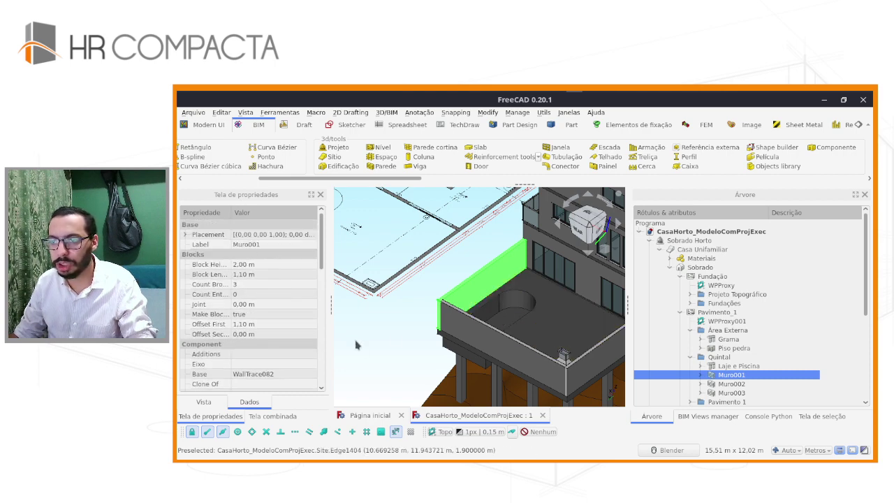
click(391, 335)
scroll(447, 355, down, 2)
middle_drag(447, 355, 401, 354)
middle_drag(504, 347, 482, 353)
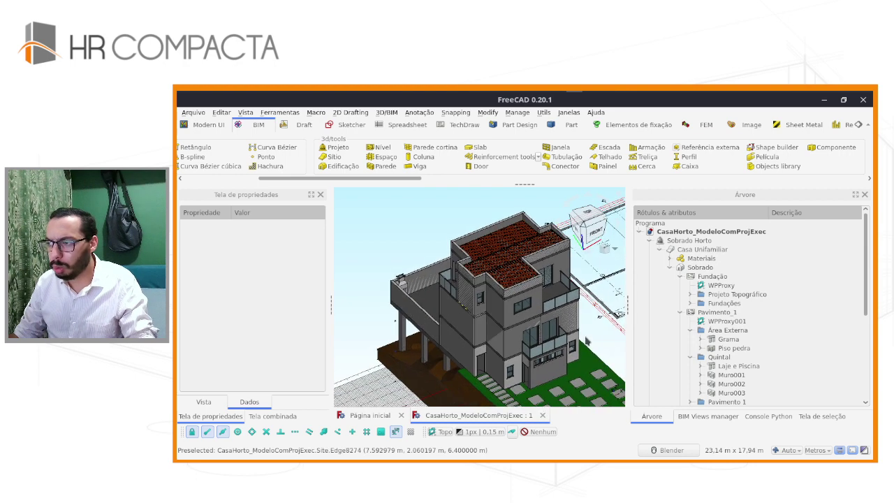
Step: Expand Pavimento 1 and its Parede_PV1 group to inspect wall Parede_pv1_0003
scroll(726, 370, down, 2)
click(690, 349)
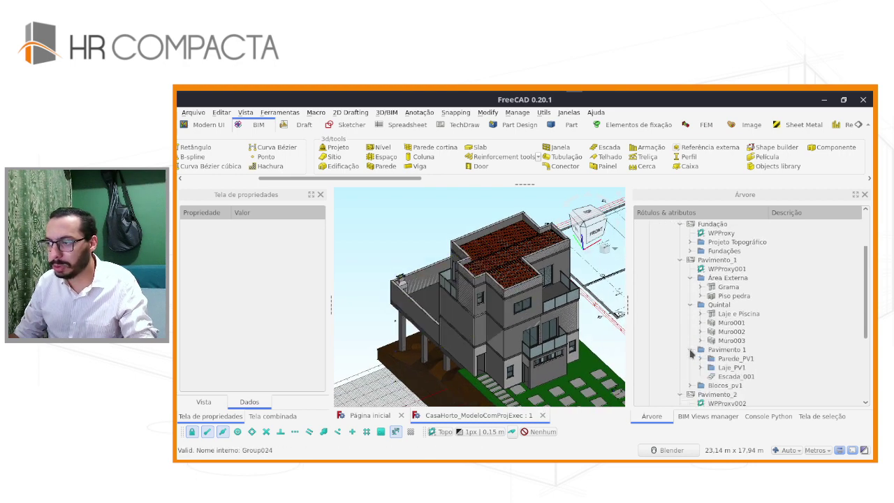
scroll(704, 355, down, 2)
click(701, 306)
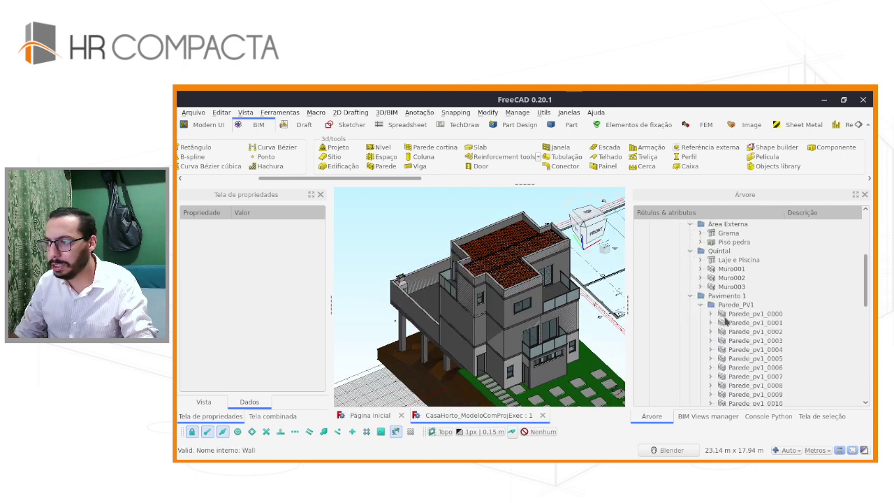
click(739, 314)
click(742, 341)
drag(739, 355, 728, 376)
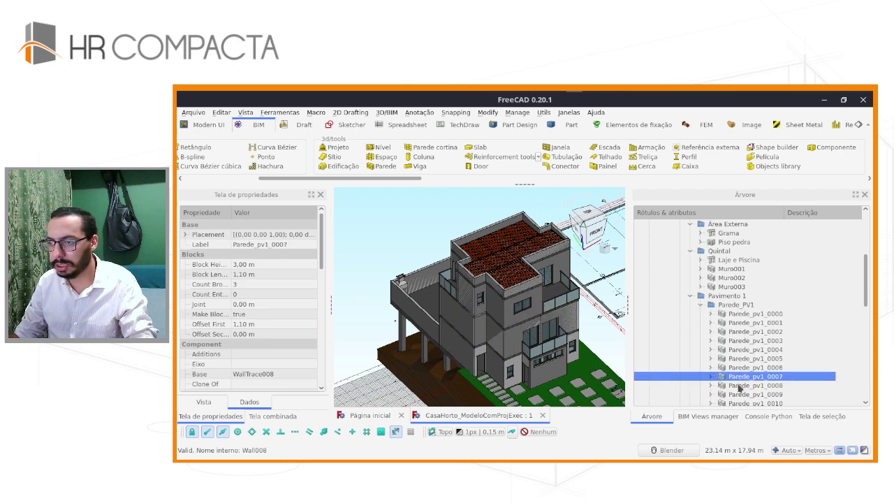
scroll(728, 376, down, 2)
scroll(726, 362, down, 4)
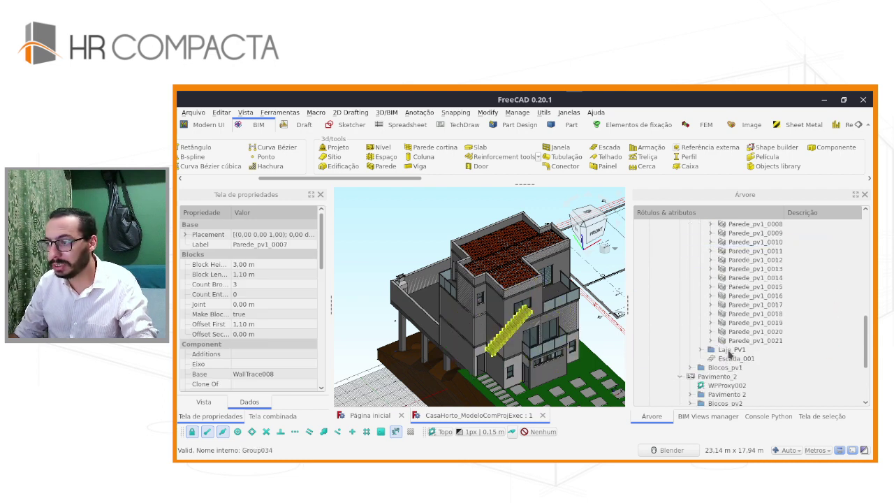
Step: Expand Laje_PV1 to inspect slabs Laje_PV1_000 and Laje_PV1_004, then the Escada_001 stair
click(702, 349)
click(711, 357)
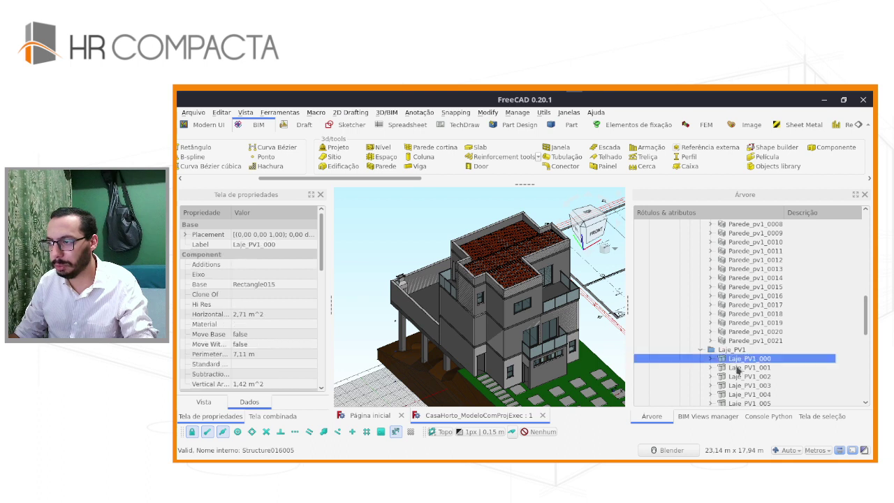
key(Down)
key(Down)
key(Down)
key(Down)
scroll(720, 388, down, 1)
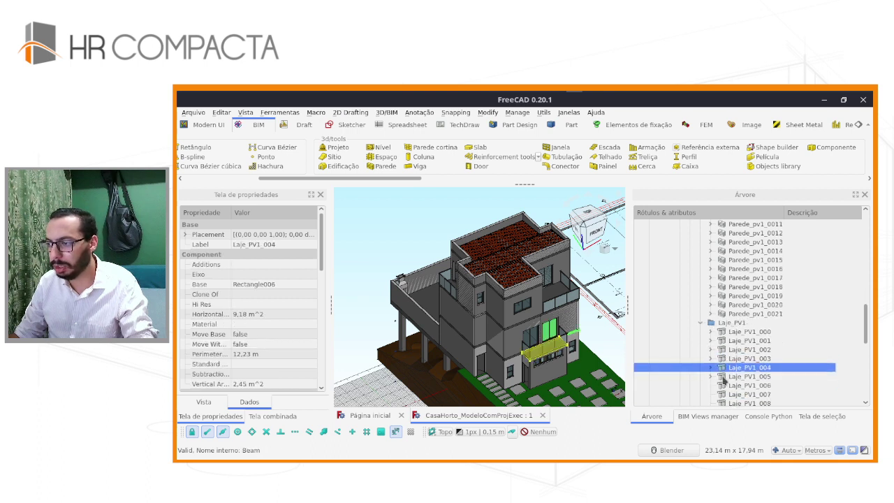
scroll(719, 377, down, 2)
scroll(705, 356, down, 2)
click(732, 351)
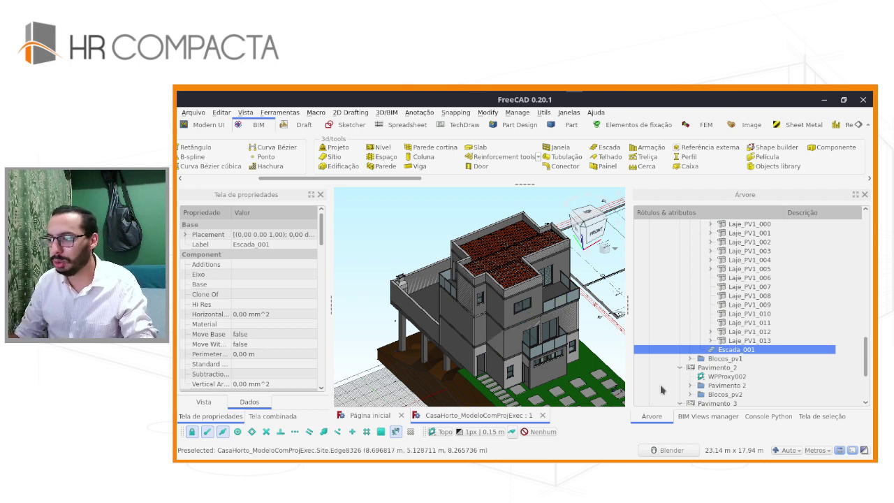
scroll(734, 335, up, 3)
scroll(733, 335, up, 5)
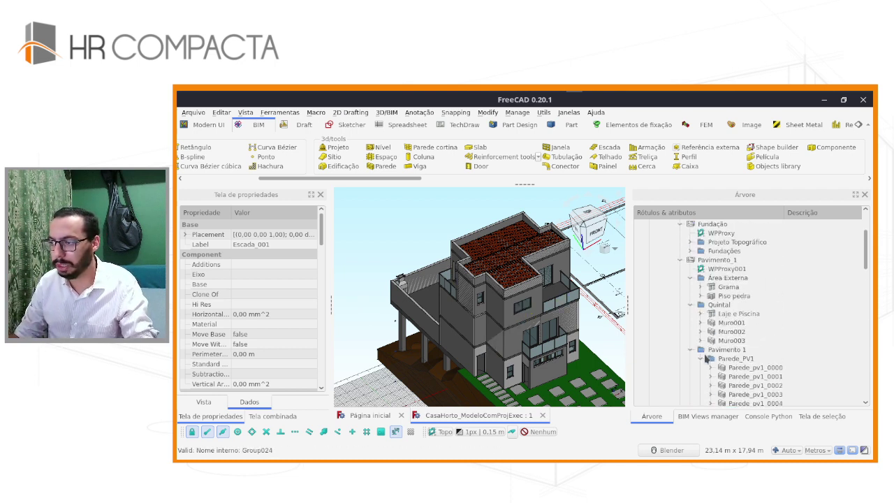
Step: Collapse Parede_PV1, Laje_PV1, Pavimento 1, Quintal and Área Externa, and clear the selection
click(701, 359)
click(701, 368)
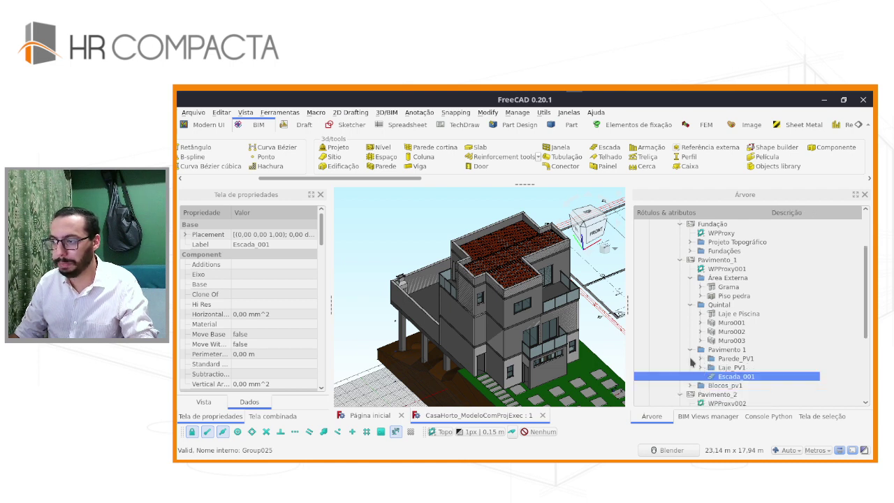
click(690, 350)
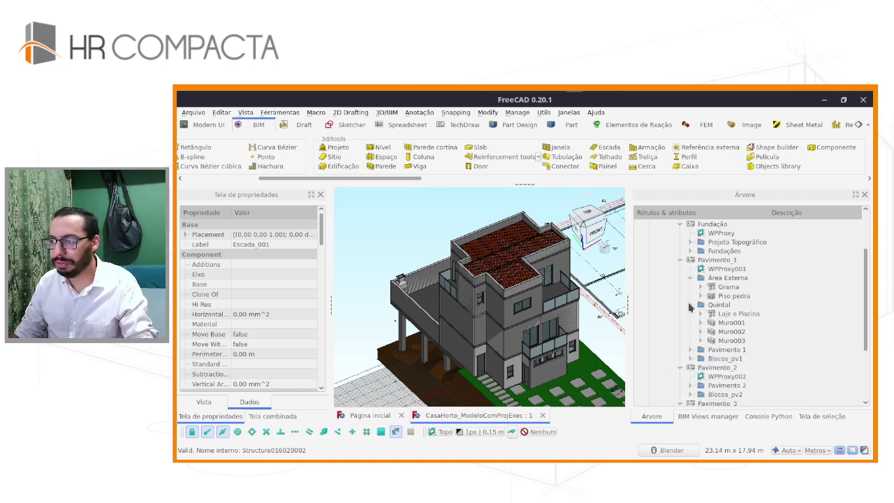
click(691, 304)
click(691, 278)
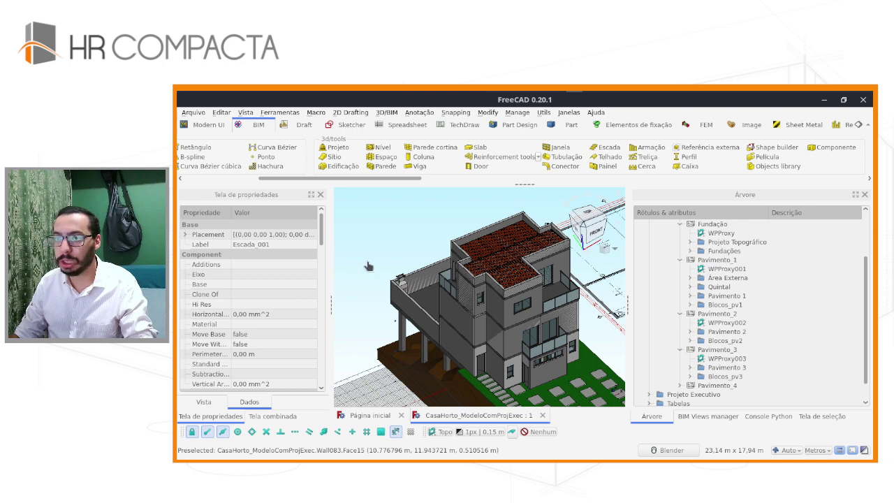
click(364, 270)
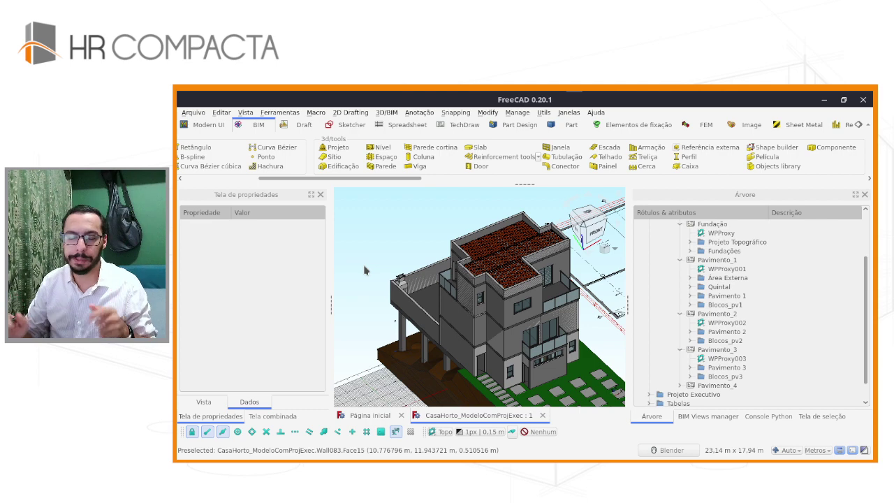
Step: Zoom out the 3D view until the floor-plan sheets beside the house appear
scroll(382, 298, down, 2)
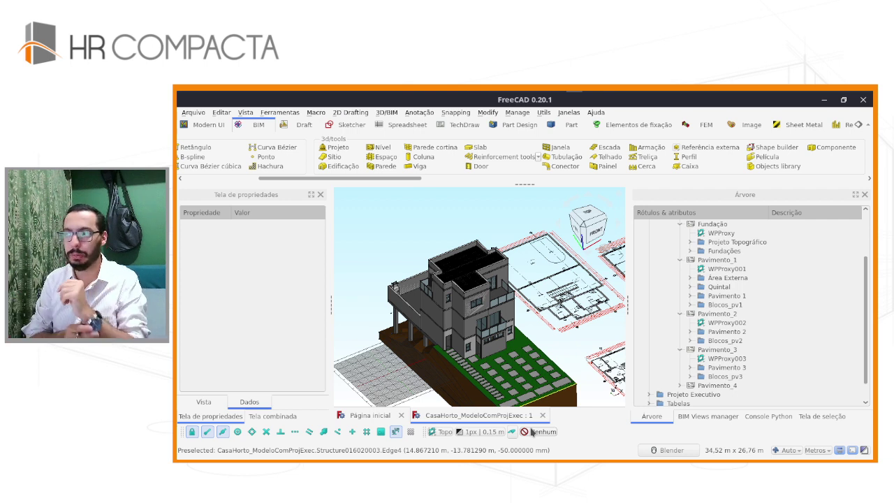
Step: Expand Projeto Topográfico, select the Terra / Morro terrain and orbit to view it
scroll(723, 294, up, 2)
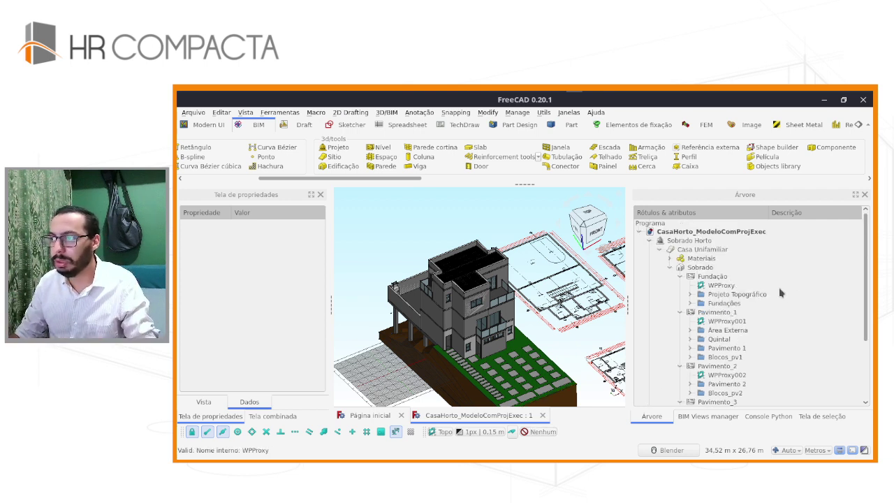
click(691, 294)
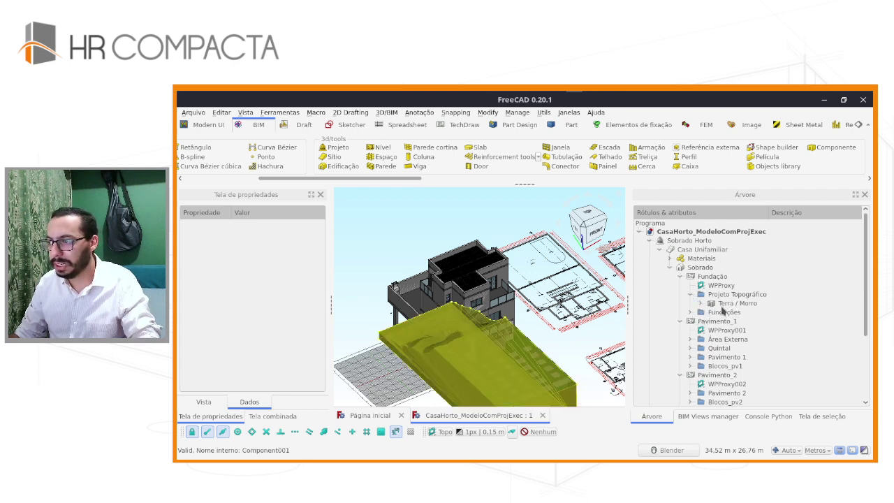
click(725, 305)
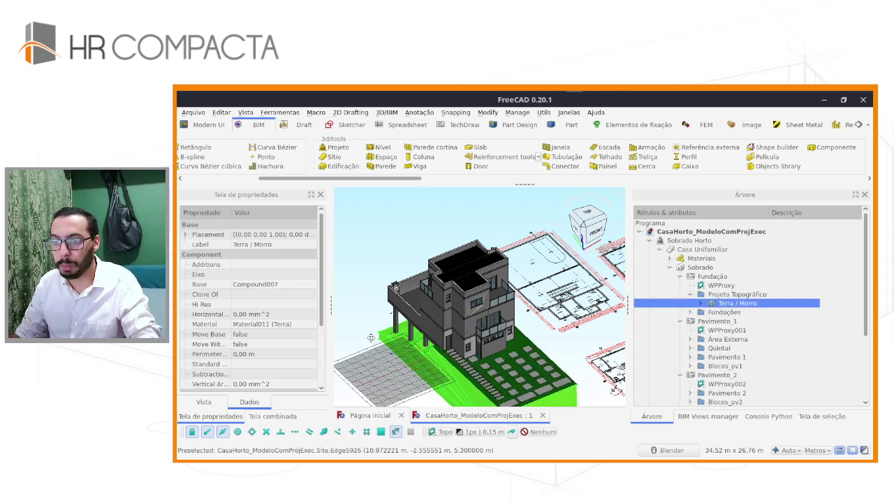
mouse_move(372, 342)
middle_down()
mouse_move(421, 326)
mouse_move(519, 323)
middle_up()
scroll(421, 326, up, 3)
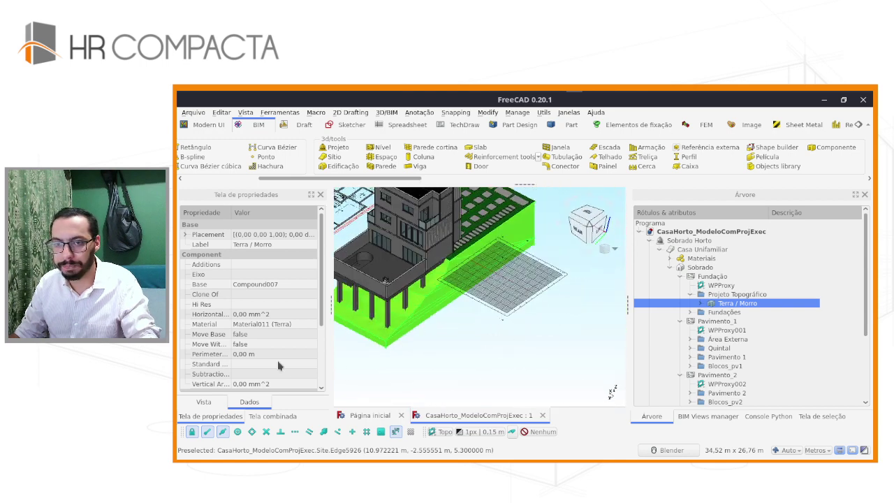
scroll(275, 359, down, 3)
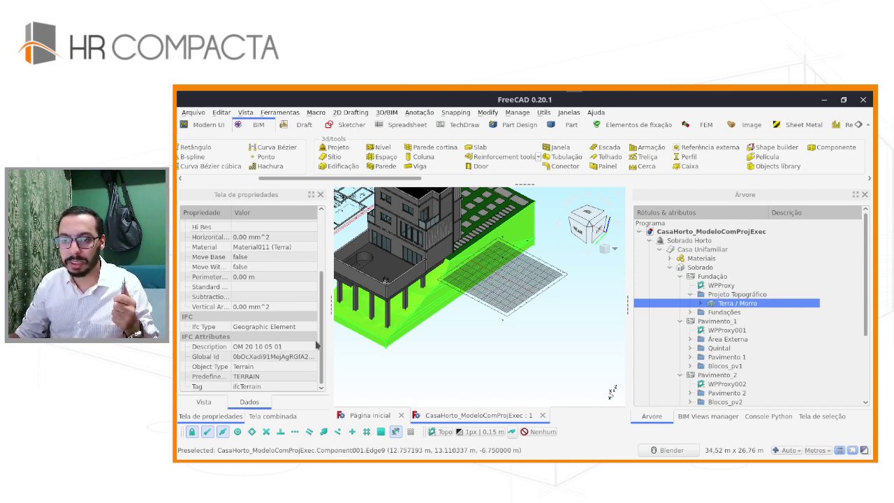
Step: Review the terrain's Description, Terrain object type and ifcTerrain tag, then select Estacas under Fundações
click(285, 348)
click(285, 348)
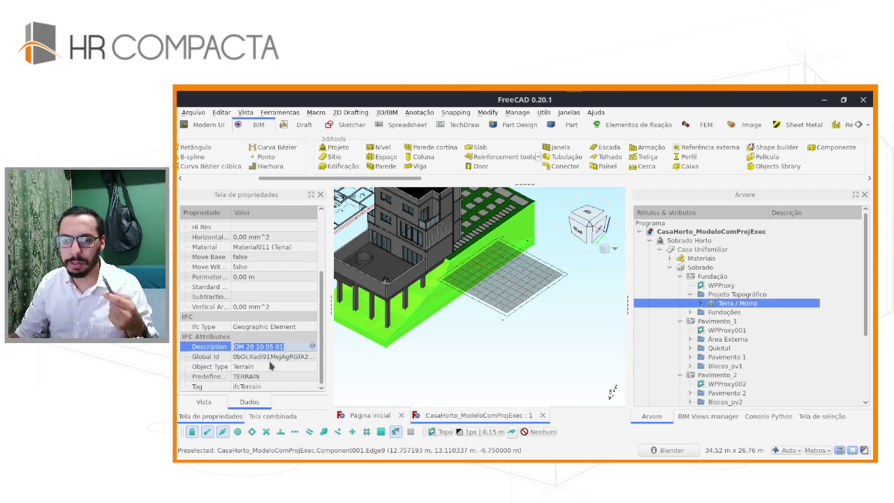
mouse_move(261, 373)
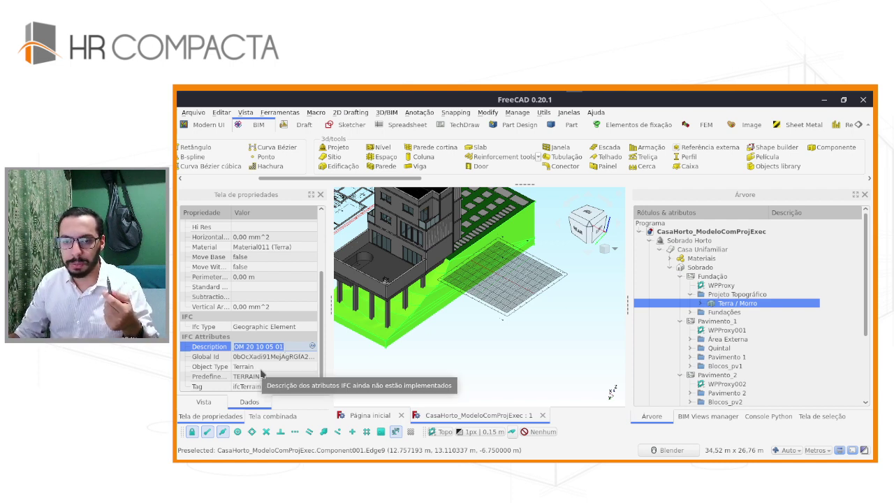
click(261, 367)
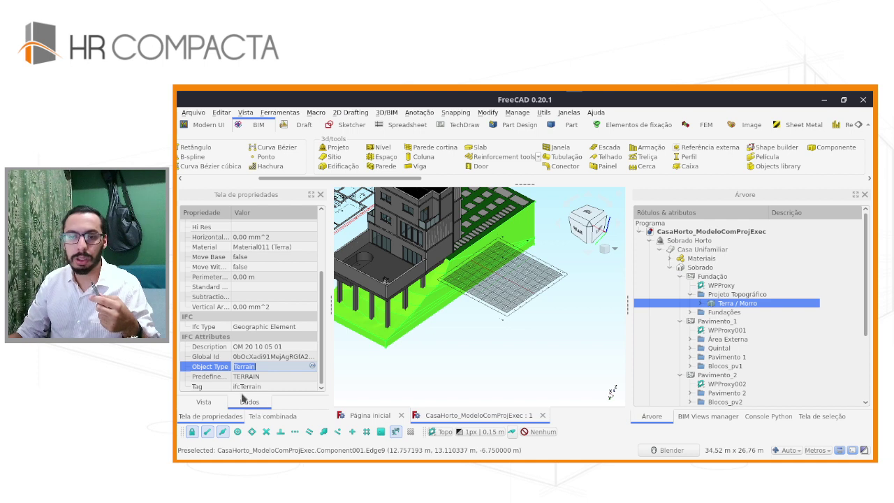
click(239, 386)
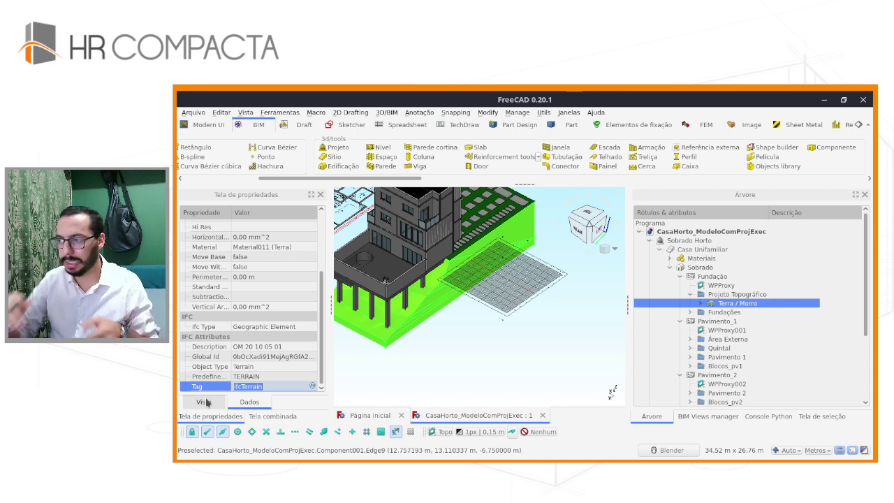
click(690, 312)
click(727, 321)
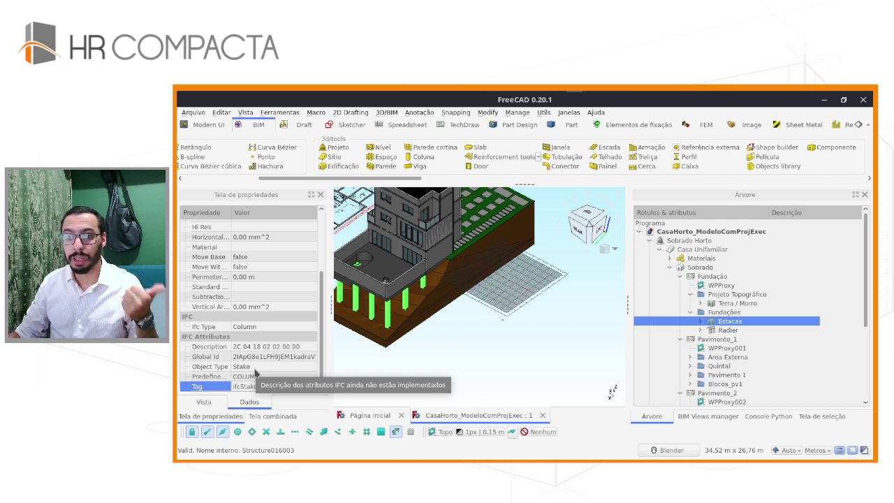
mouse_move(256, 374)
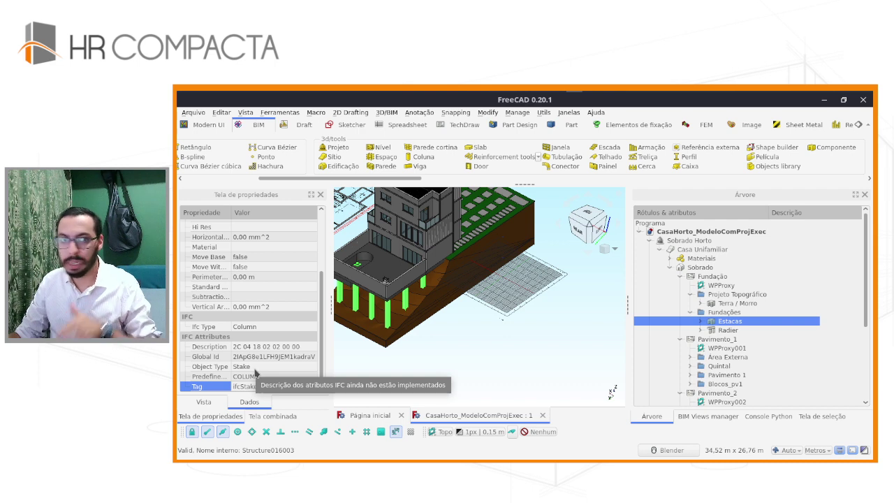
click(275, 348)
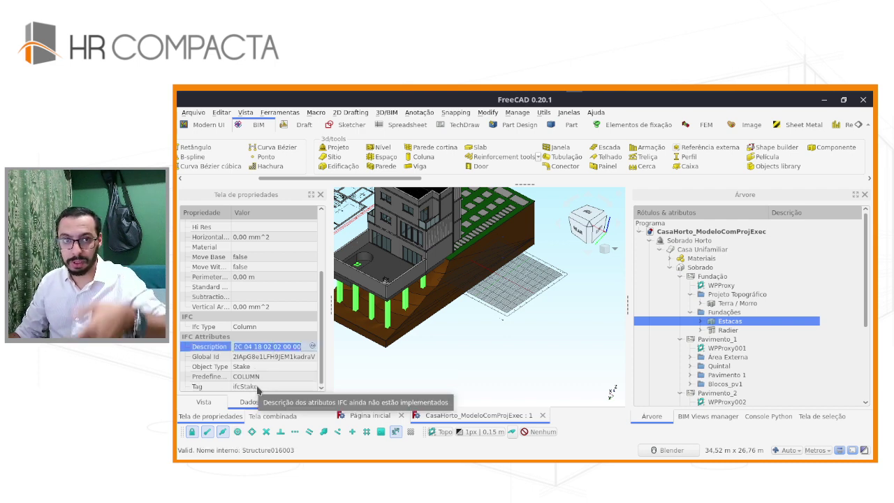
click(736, 331)
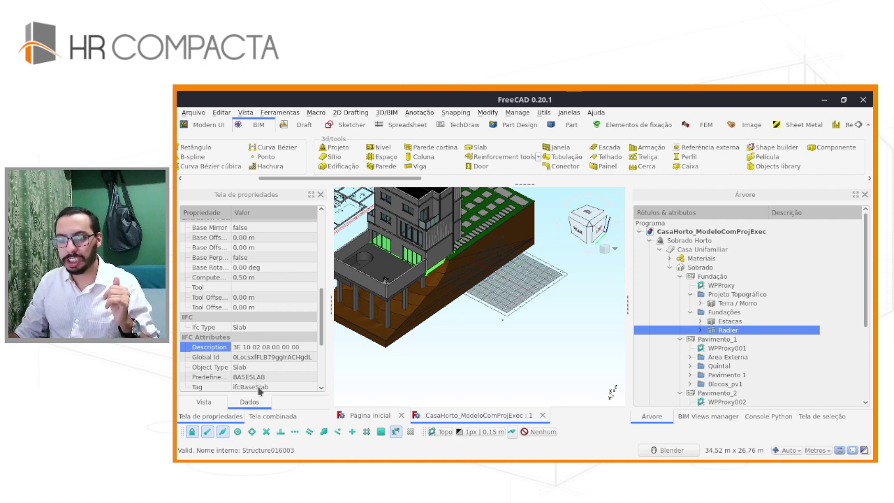
click(257, 387)
click(256, 347)
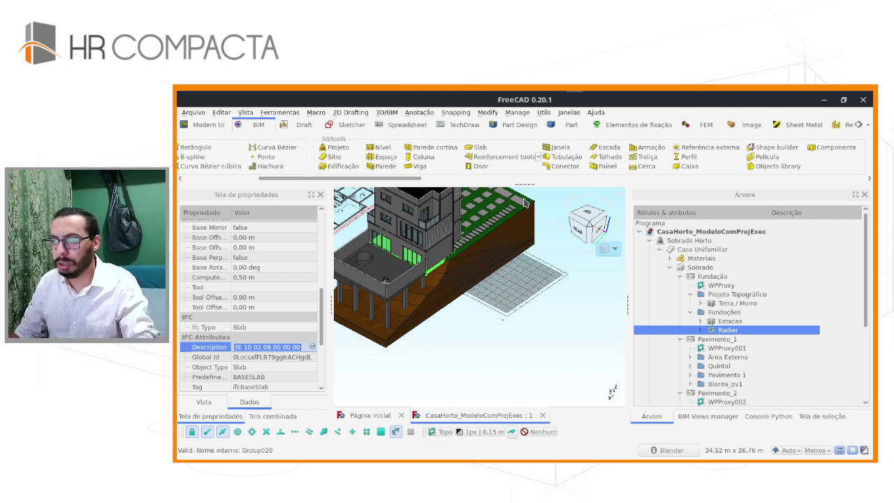
Step: Orbit the model to show the whole house alongside its floor-plan sheets
scroll(726, 314, down, 4)
scroll(727, 314, up, 3)
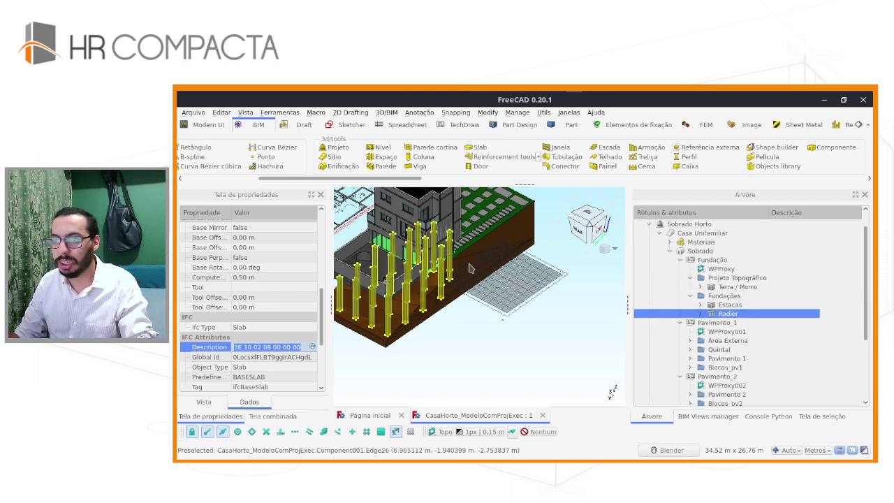
mouse_move(470, 269)
middle_down()
mouse_move(426, 368)
mouse_move(434, 342)
mouse_move(548, 316)
mouse_move(413, 345)
middle_up()
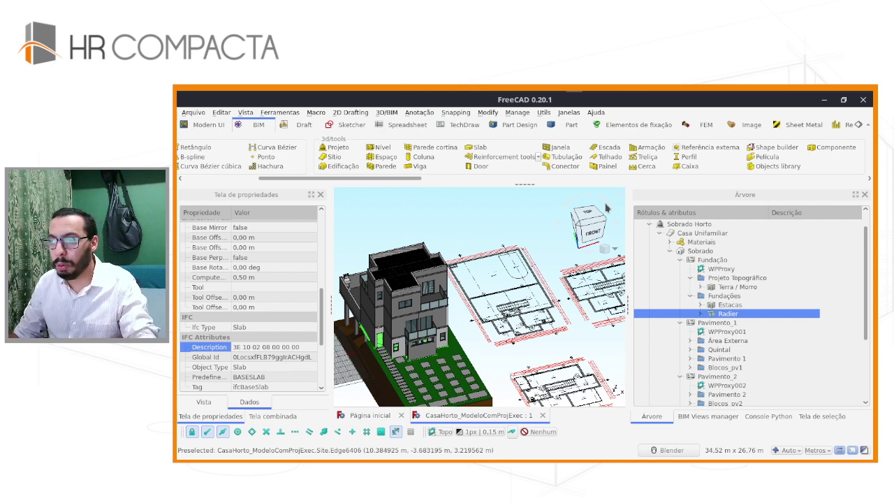
Step: Switch to the top view and zoom in on the ground-floor plan
click(588, 214)
scroll(489, 286, up, 2)
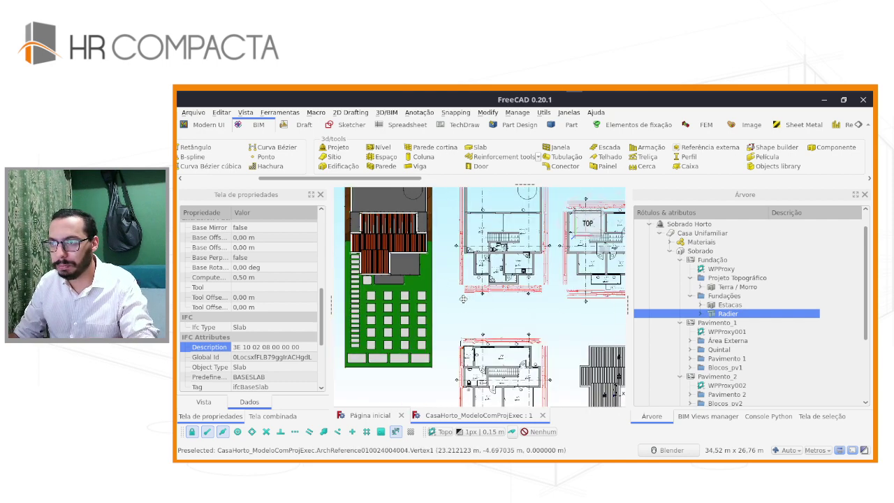
scroll(461, 293, up, 2)
scroll(450, 294, up, 2)
scroll(445, 289, up, 1)
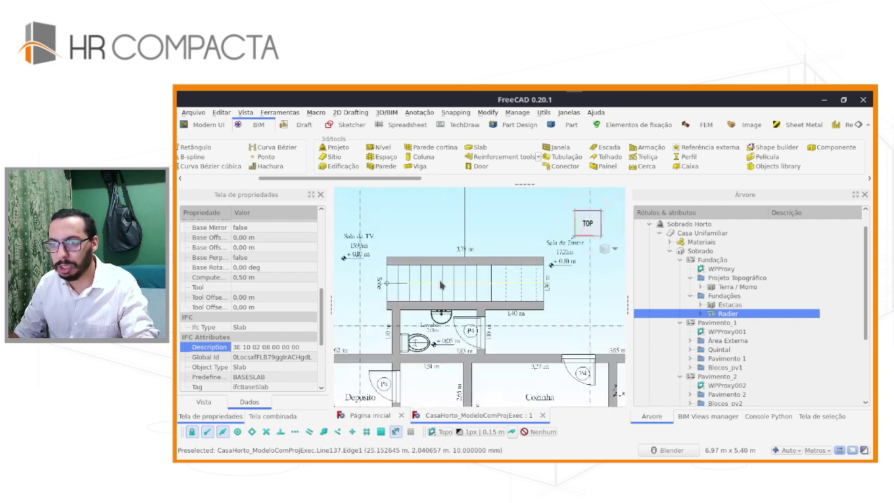
scroll(441, 285, up, 1)
scroll(440, 283, down, 4)
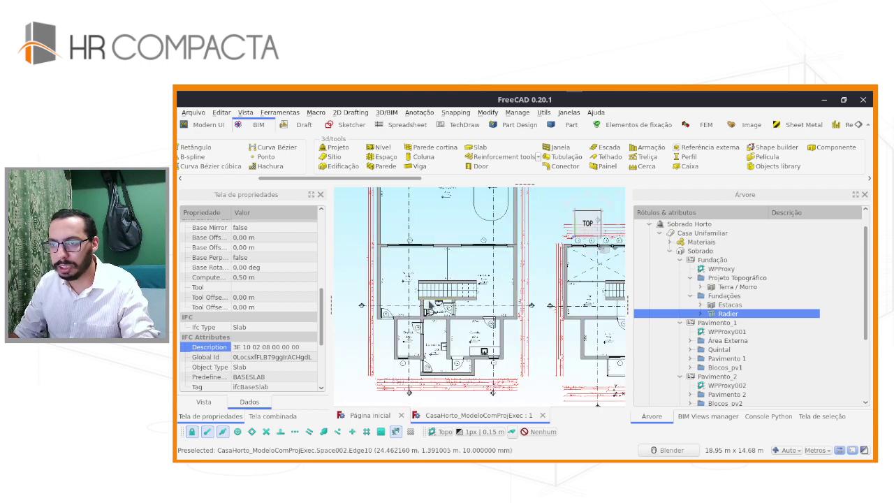
mouse_move(440, 285)
middle_down()
mouse_move(433, 309)
mouse_move(408, 325)
middle_up()
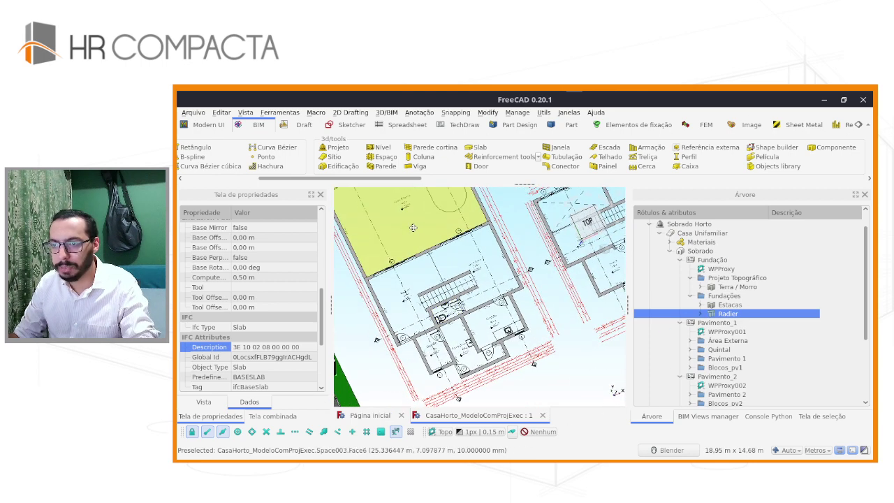
scroll(408, 325, up, 2)
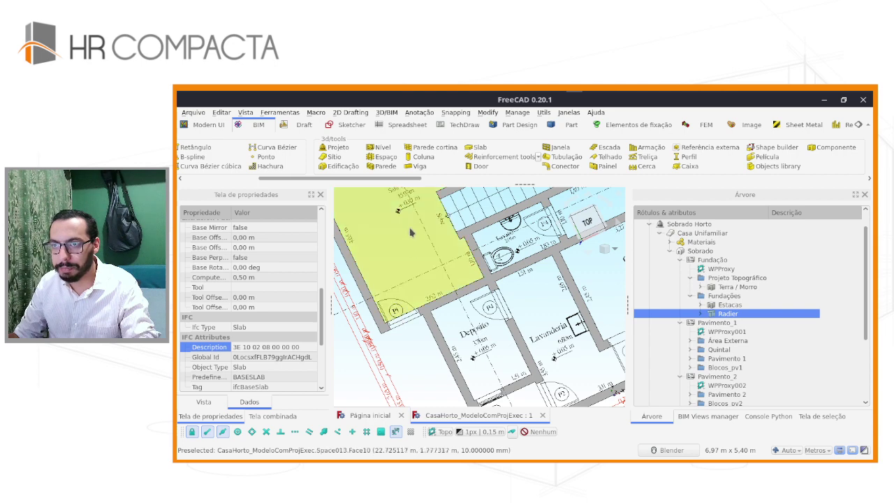
scroll(409, 234, up, 1)
scroll(409, 231, up, 1)
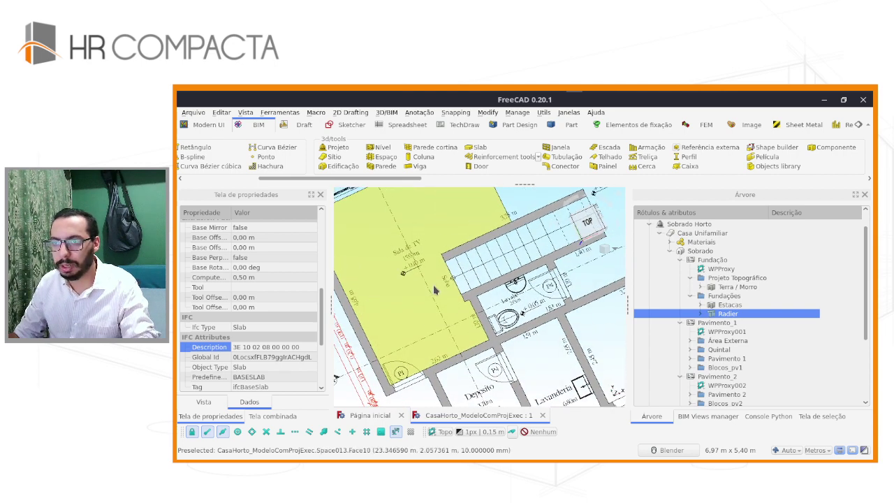
scroll(412, 269, down, 2)
scroll(413, 270, up, 1)
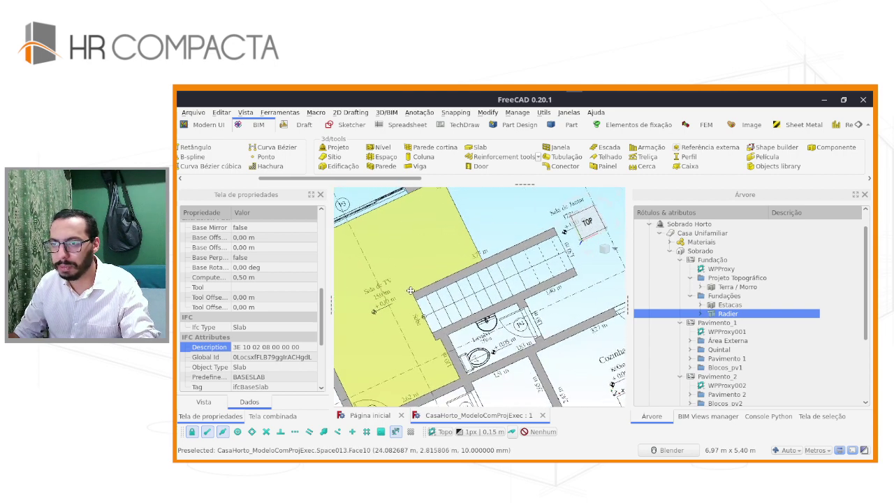
scroll(523, 272, up, 1)
Step: Pan and zoom across the ground-floor rooms to settle on the Cozinha kitchen
shift+middle_drag(517, 300, 500, 223)
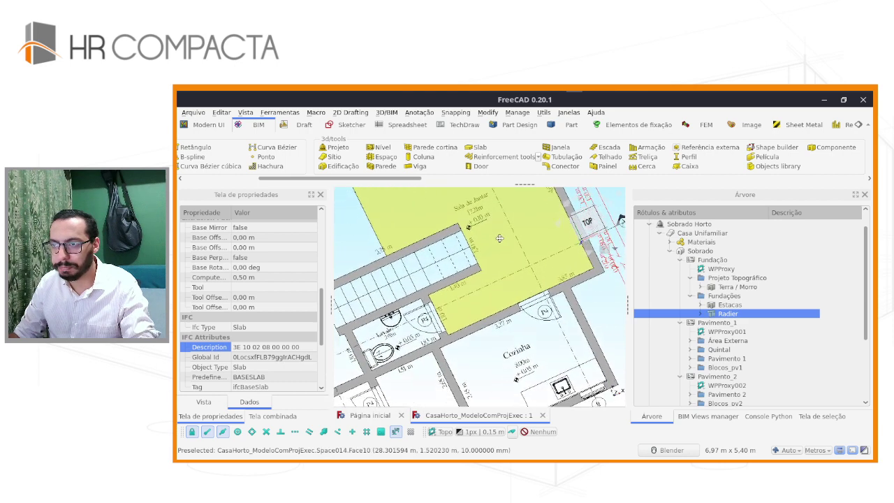
shift+middle_drag(410, 299, 438, 282)
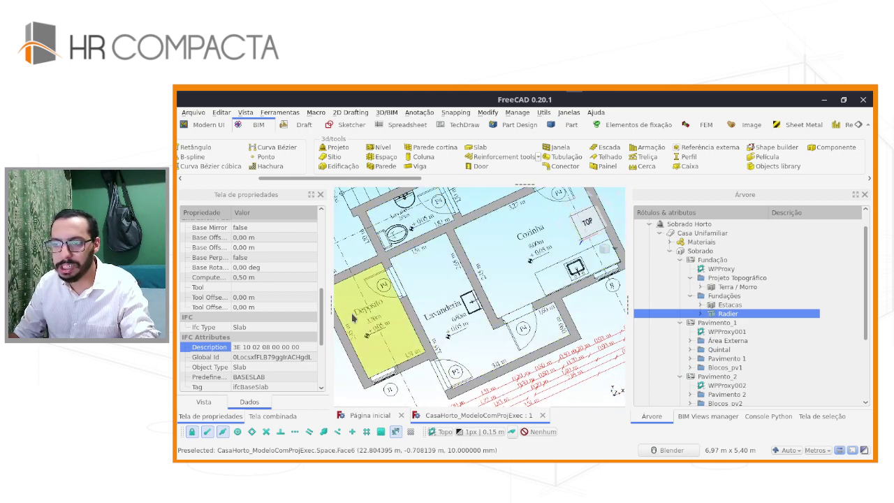
scroll(439, 283, down, 2)
scroll(444, 245, down, 2)
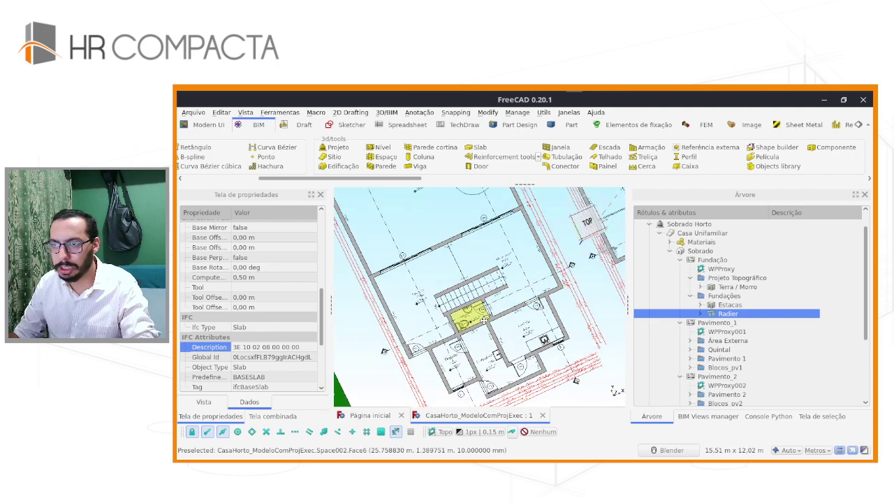
shift+middle_drag(444, 244, 489, 289)
scroll(489, 290, down, 2)
scroll(503, 299, up, 2)
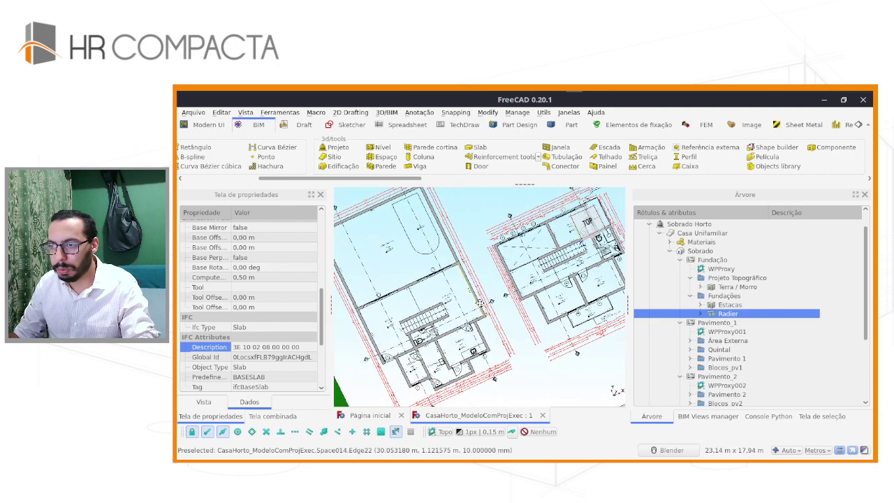
scroll(503, 299, up, 2)
scroll(503, 299, up, 2)
scroll(552, 328, down, 1)
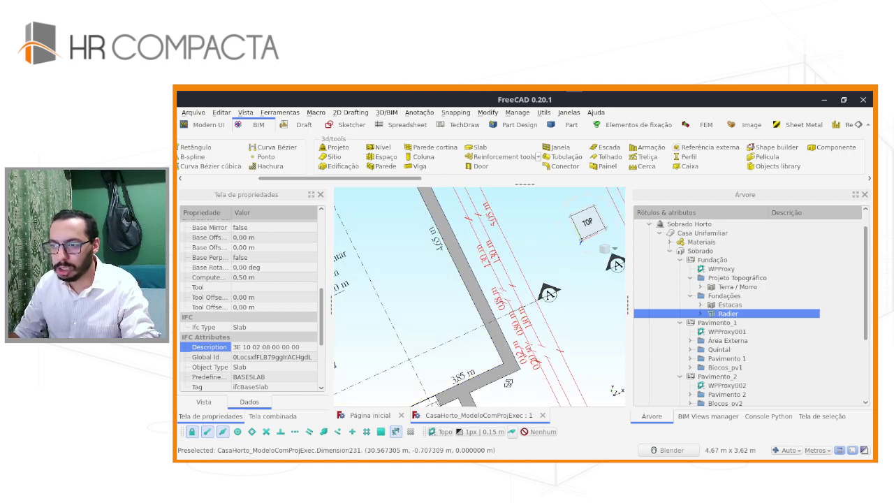
shift+middle_drag(503, 296, 426, 371)
scroll(425, 370, down, 1)
scroll(405, 349, up, 2)
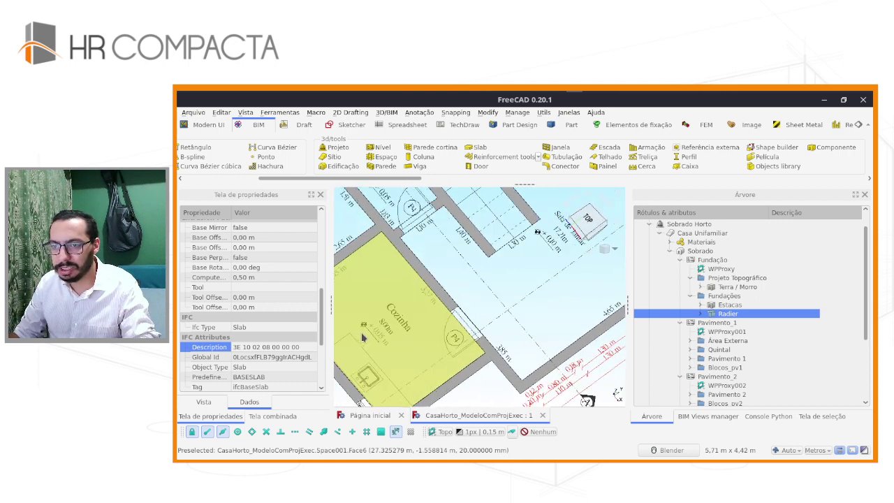
scroll(375, 310, up, 1)
scroll(394, 330, down, 1)
scroll(393, 330, down, 3)
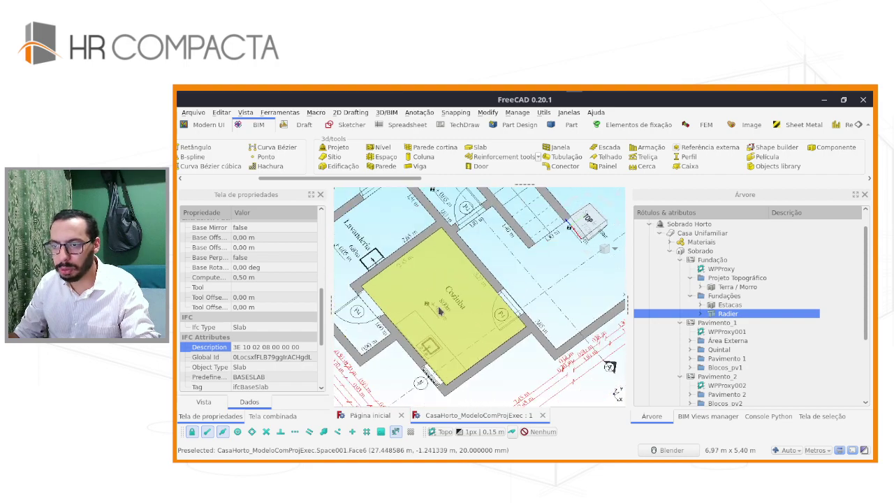
scroll(394, 331, down, 2)
scroll(394, 331, down, 2)
middle_drag(393, 330, 447, 307)
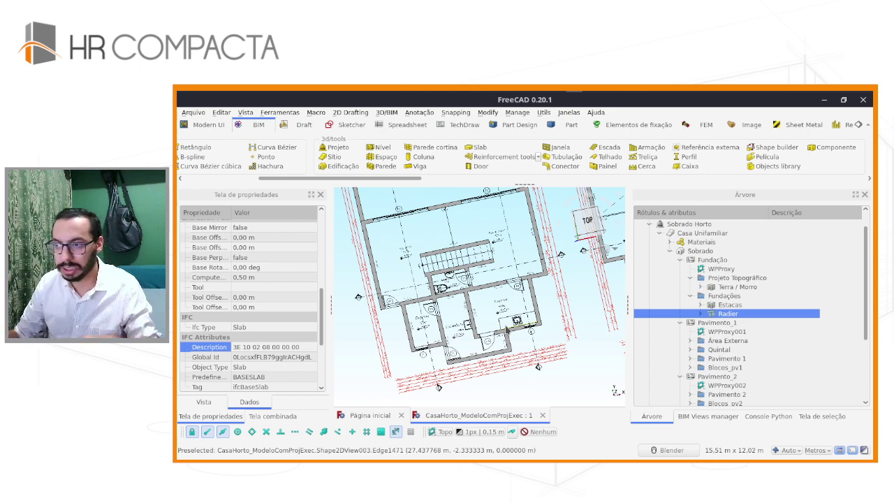
Step: Pan and zoom onto the upper-storey plan around Quarto 1 and the stair
scroll(507, 329, up, 2)
scroll(492, 305, down, 3)
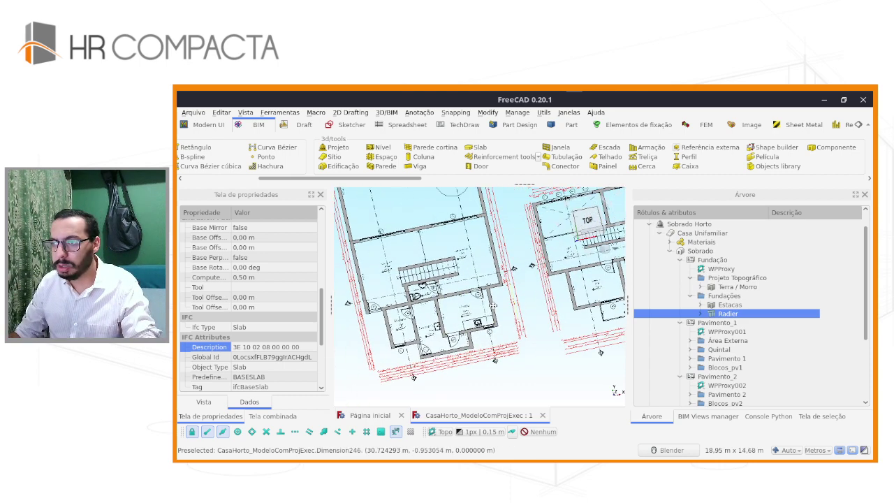
shift+middle_drag(494, 305, 363, 349)
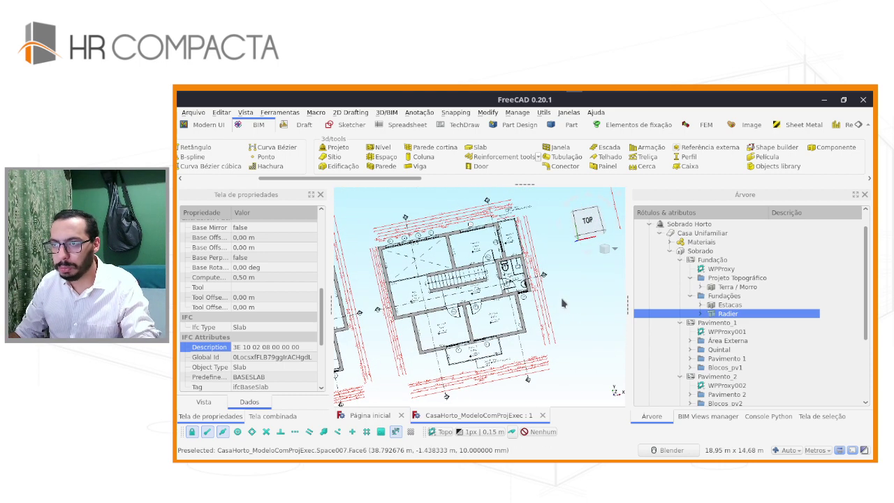
scroll(475, 245, up, 3)
scroll(475, 245, up, 2)
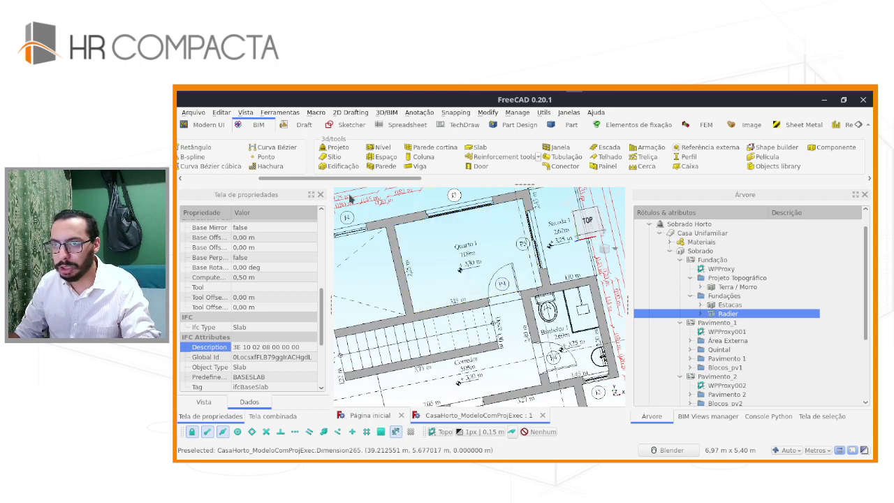
Step: Select tag circle Circle018 and set its Shape Color to white
click(456, 196)
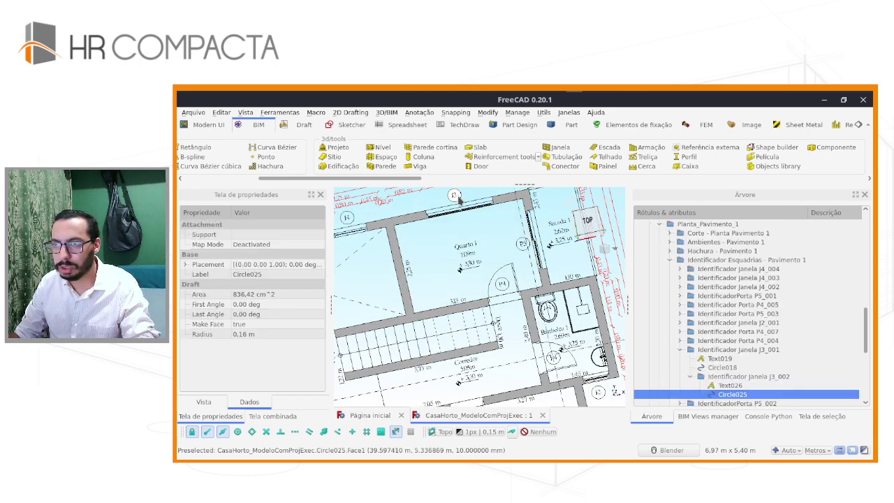
click(203, 402)
click(258, 336)
click(258, 336)
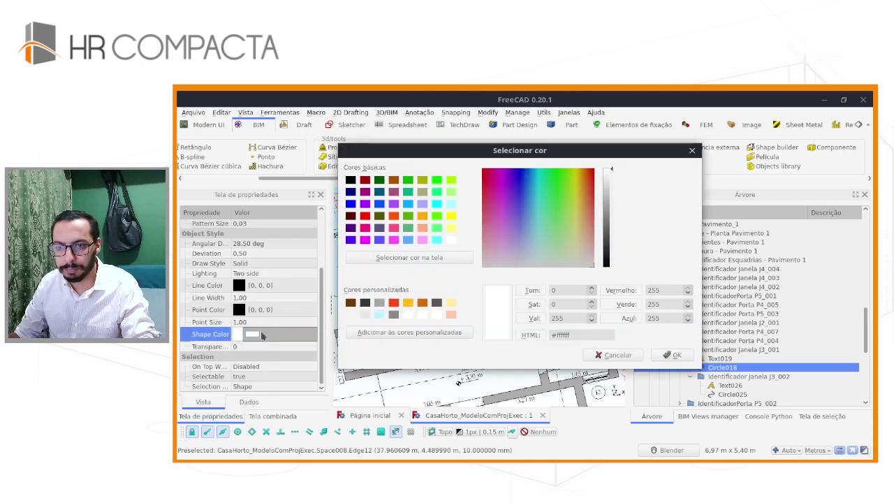
click(672, 354)
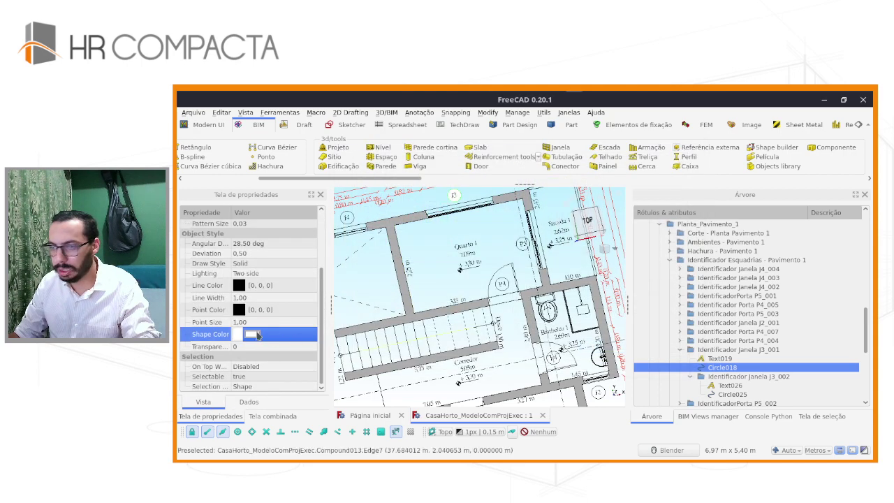
Step: Set Circle018's Make Face to true, then back to false
click(243, 404)
click(255, 326)
click(255, 326)
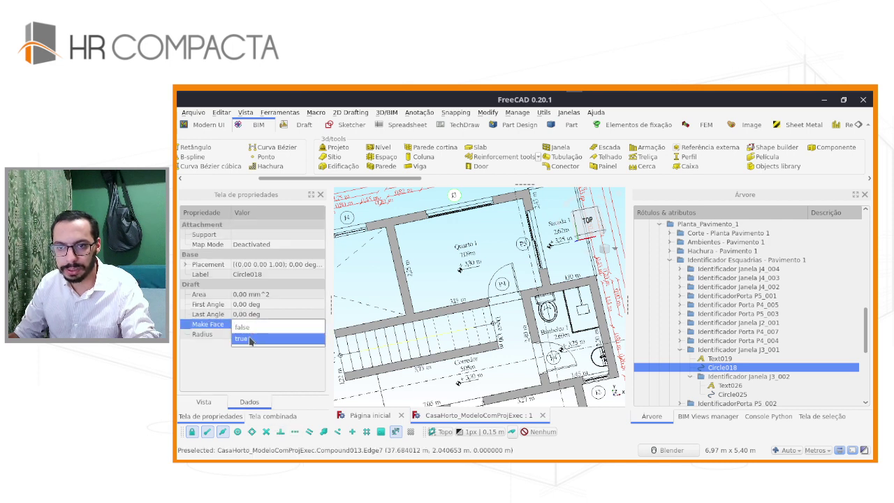
click(249, 343)
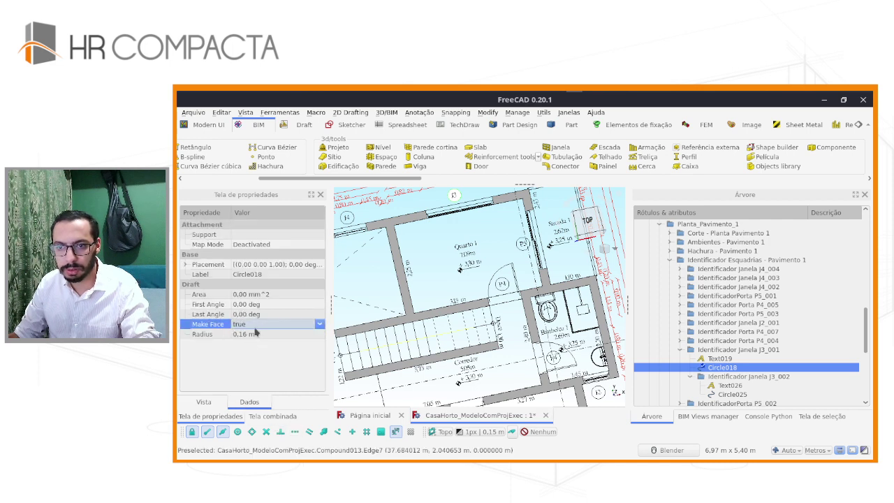
click(321, 341)
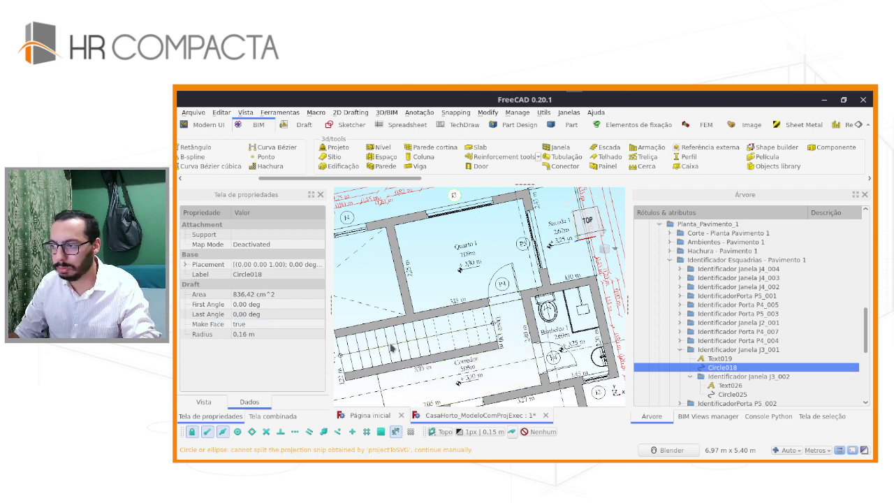
click(285, 324)
click(285, 324)
click(285, 318)
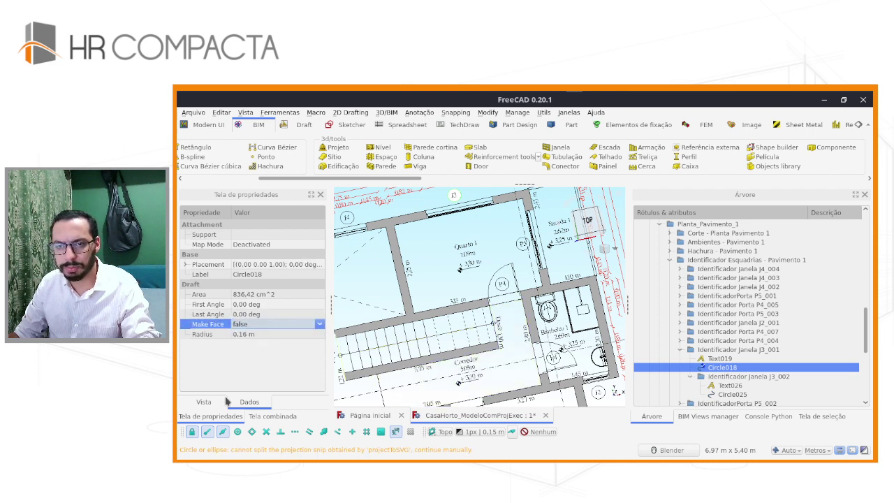
Step: Select Circle025, check its colour, toggle Make Face true then false, and deselect
key(ctrl+Tab)
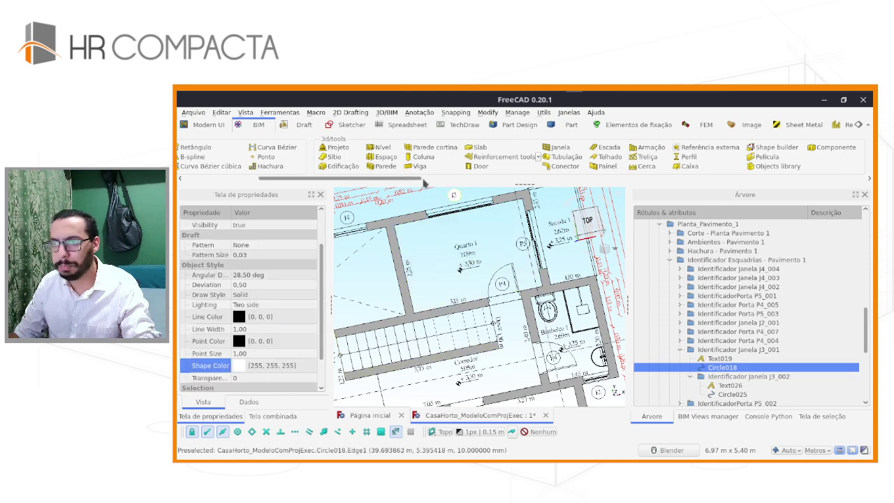
scroll(455, 198, up, 3)
scroll(455, 198, up, 2)
click(458, 204)
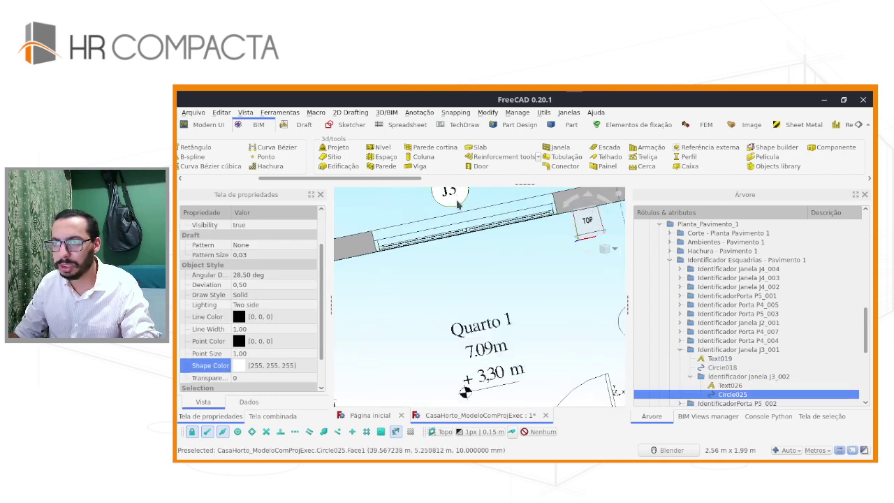
click(283, 367)
click(248, 402)
click(259, 324)
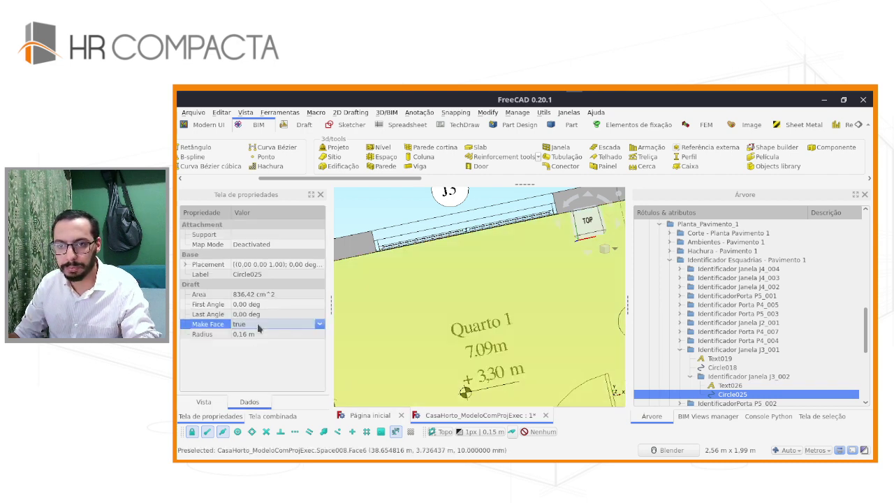
click(258, 324)
click(258, 324)
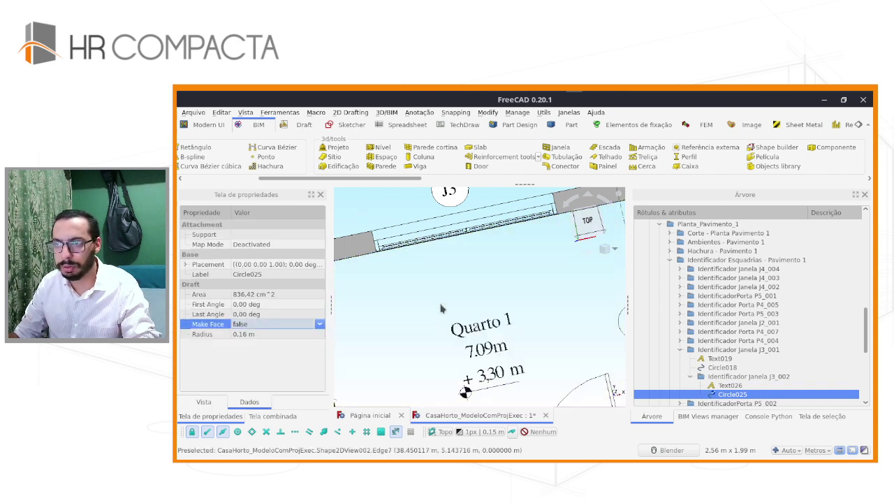
click(439, 307)
scroll(438, 308, down, 5)
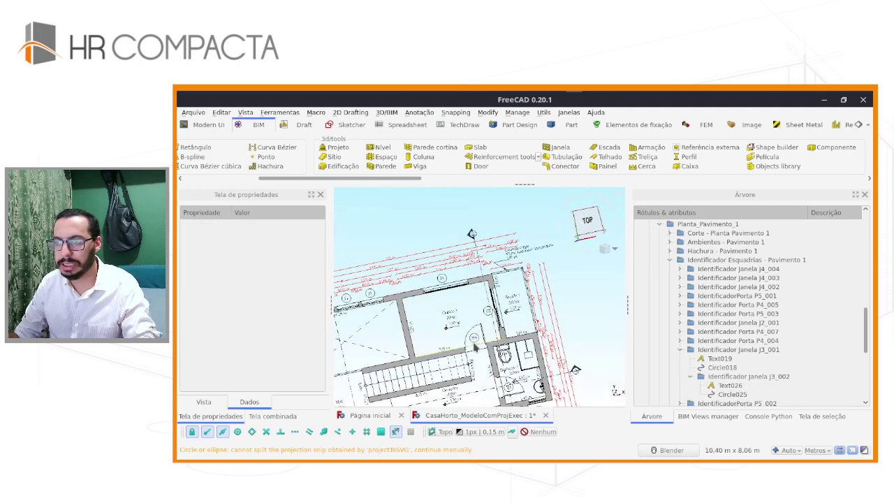
Step: Return to top view, zoom over the floor plan, and pan to the house model beside it
middle_drag(447, 328, 431, 333)
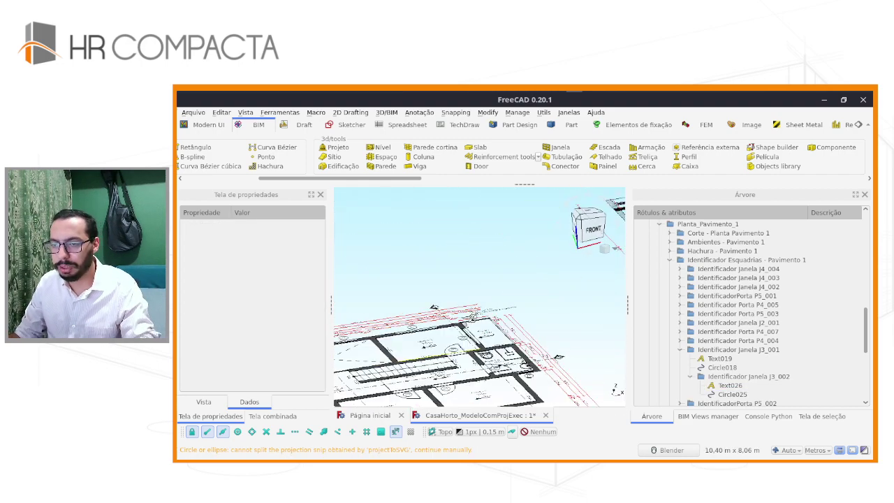
scroll(432, 332, up, 2)
scroll(431, 328, up, 2)
scroll(436, 294, up, 2)
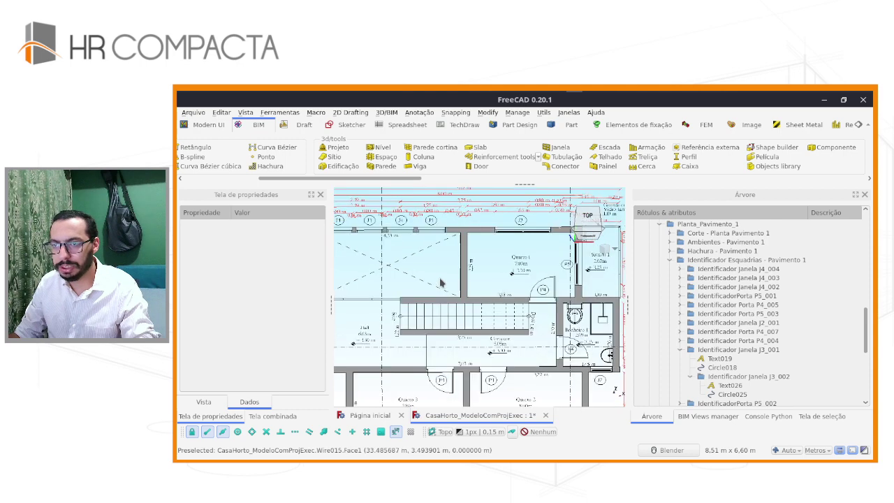
scroll(438, 283, up, 2)
scroll(438, 283, down, 3)
scroll(601, 307, up, 1)
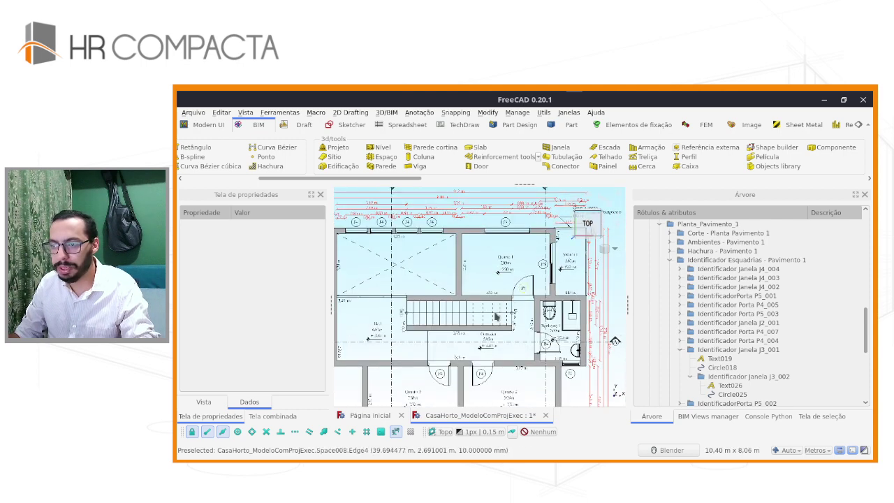
scroll(609, 327, up, 1)
scroll(489, 300, down, 2)
scroll(433, 286, down, 2)
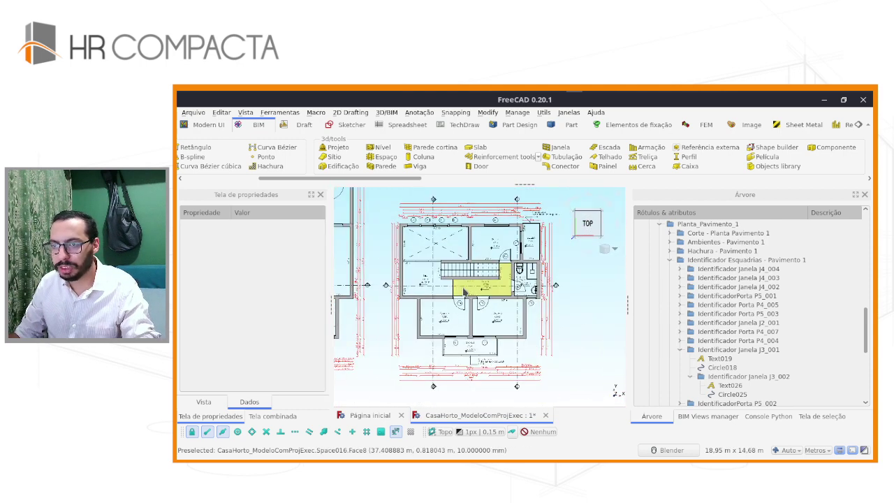
scroll(399, 283, down, 1)
mouse_move(399, 283)
shift+middle_down()
mouse_move(419, 302)
mouse_move(386, 286)
shift+middle_up()
Step: Select Pavimento_3 in the tree to show its Building Storey IFC properties
shift+middle_drag(461, 359, 462, 336)
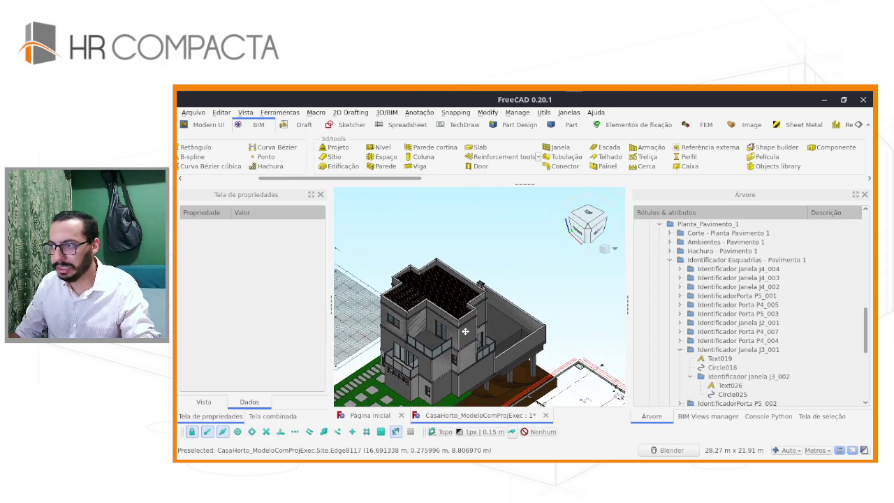
scroll(697, 315, up, 3)
scroll(697, 314, up, 2)
scroll(698, 313, up, 1)
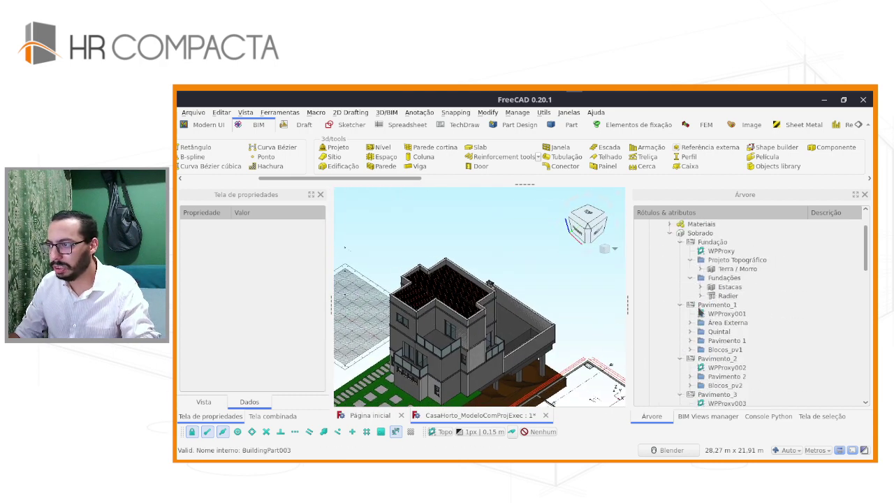
scroll(702, 362, down, 1)
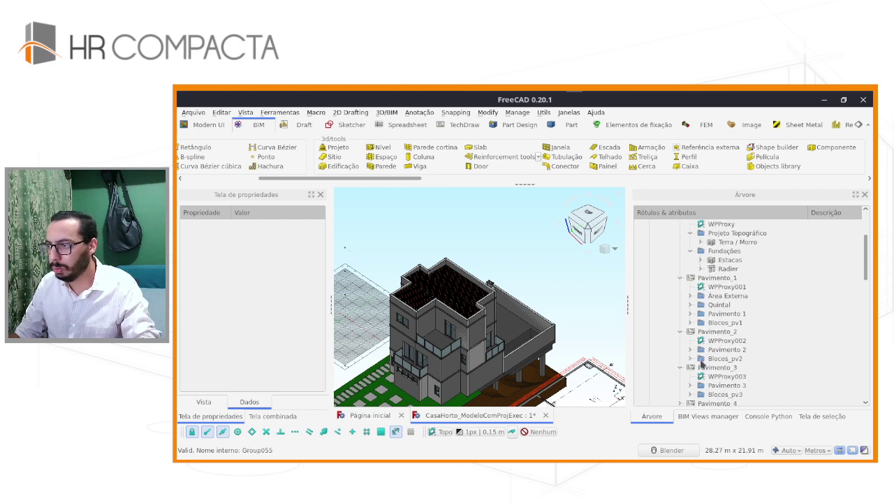
click(709, 368)
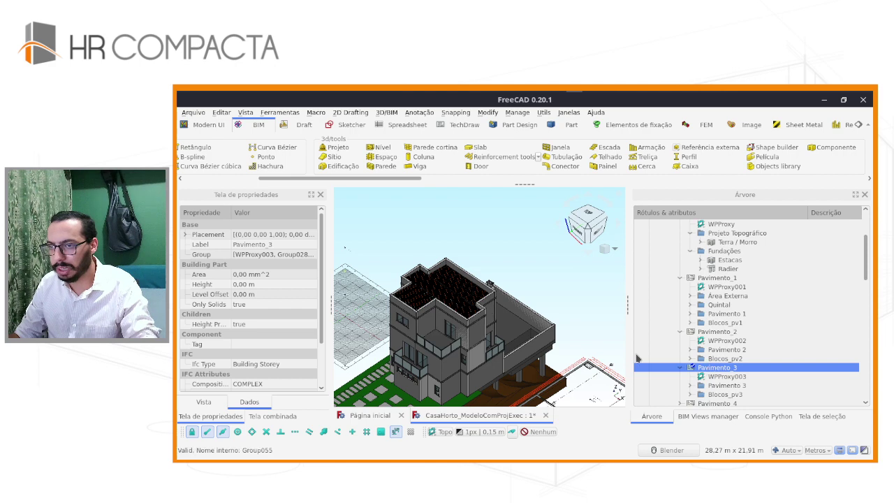
scroll(716, 272, up, 3)
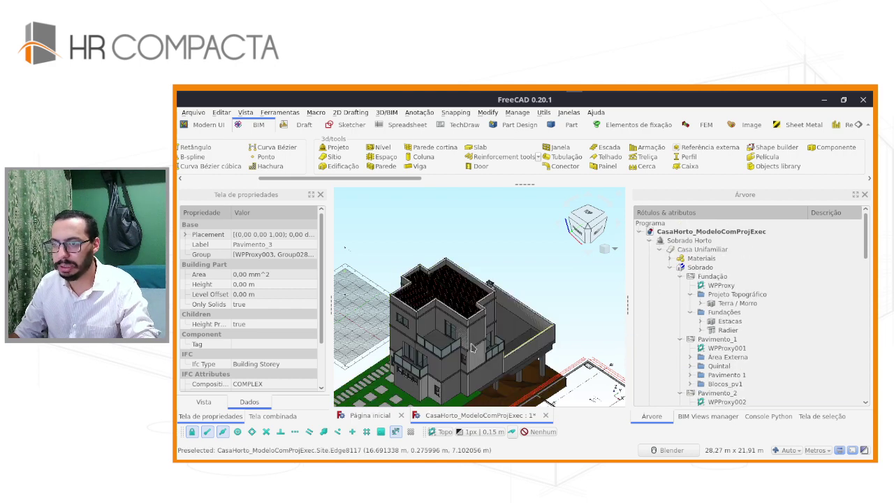
scroll(615, 387, up, 2)
scroll(615, 388, up, 3)
scroll(614, 388, up, 2)
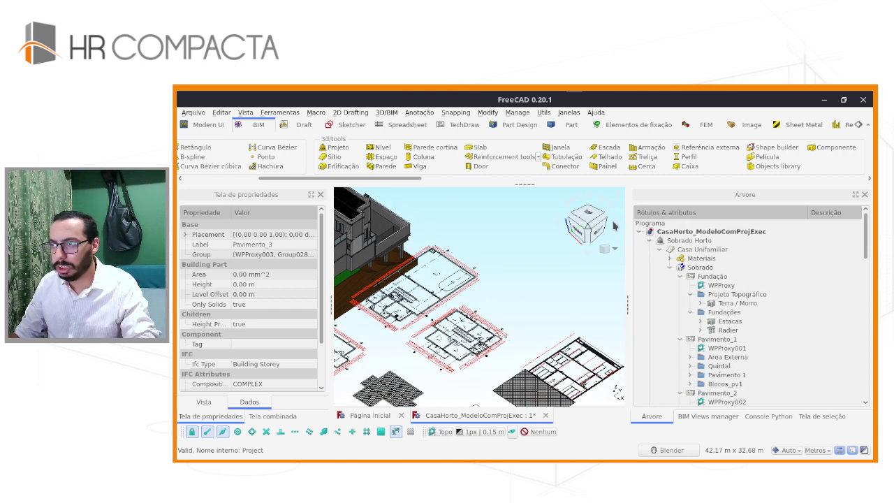
Step: From the top view, zoom and orbit to a close-up of the facade windows
click(585, 213)
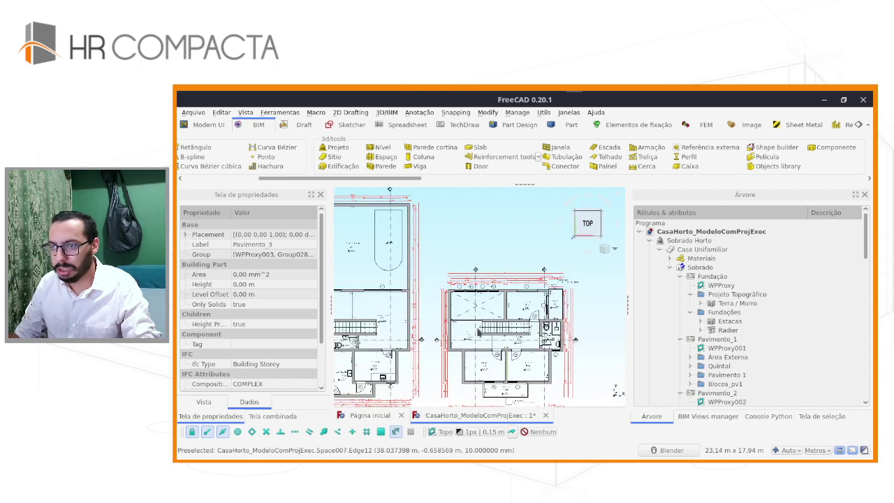
scroll(519, 288, up, 2)
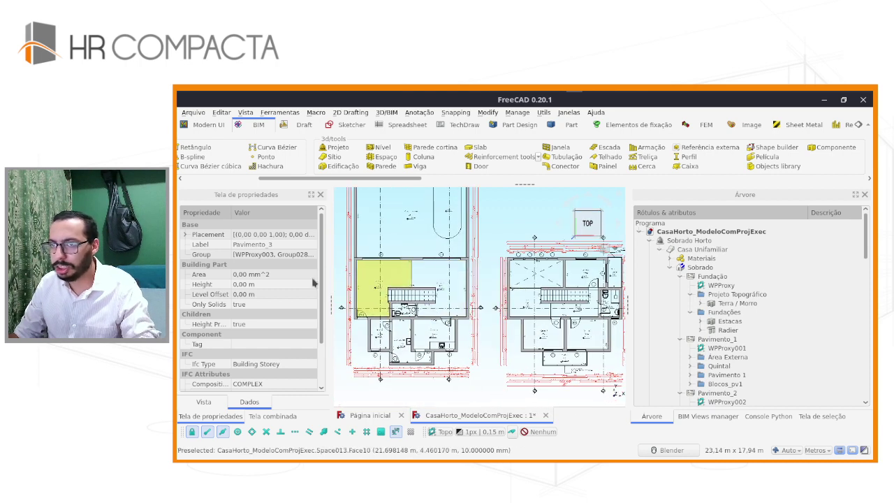
scroll(475, 325, down, 2)
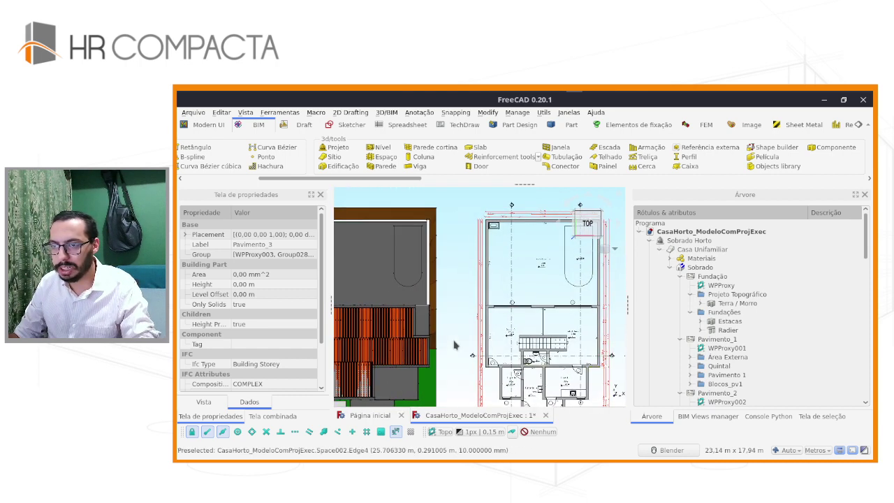
mouse_move(474, 325)
middle_down()
mouse_move(429, 342)
mouse_move(524, 235)
mouse_move(531, 284)
middle_up()
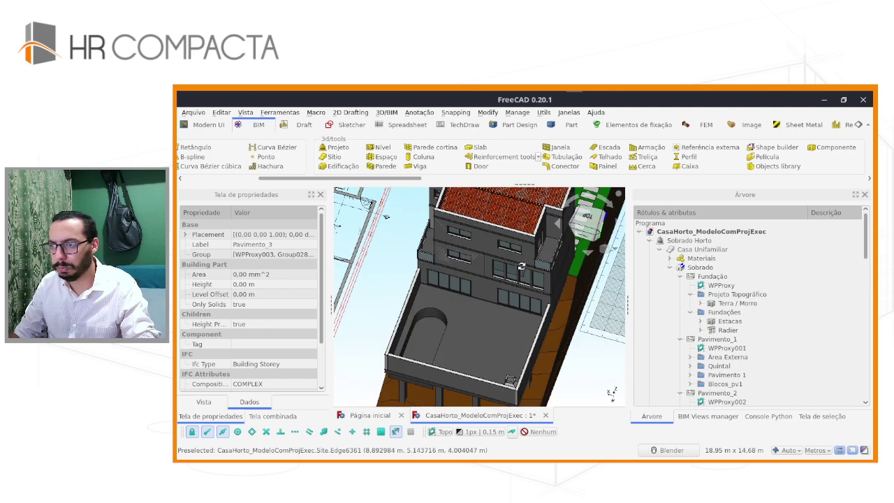
scroll(531, 285, up, 4)
scroll(531, 284, up, 3)
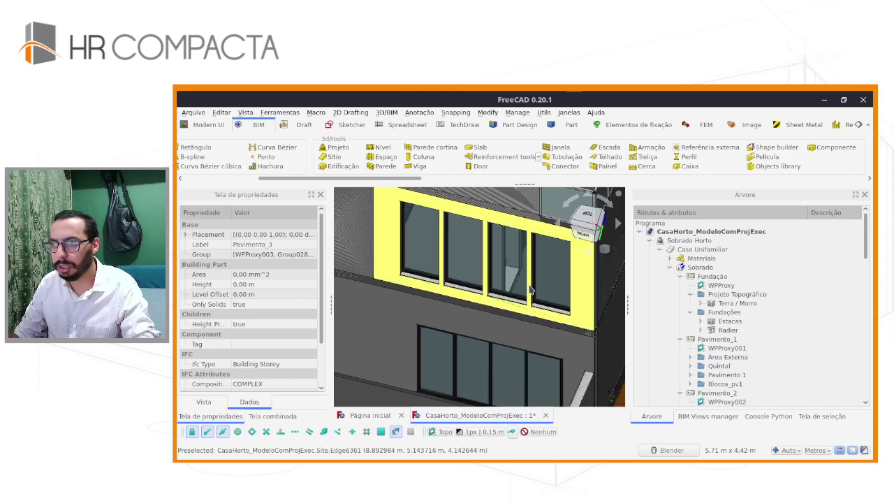
mouse_move(531, 285)
middle_down()
mouse_move(540, 269)
mouse_move(521, 274)
middle_up()
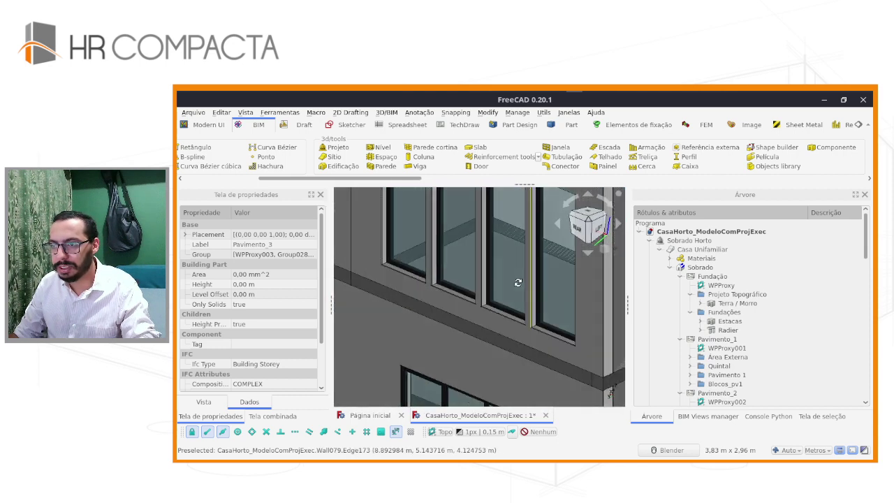
Step: Zoom back out to take in the whole house
scroll(520, 273, down, 1)
scroll(516, 283, down, 1)
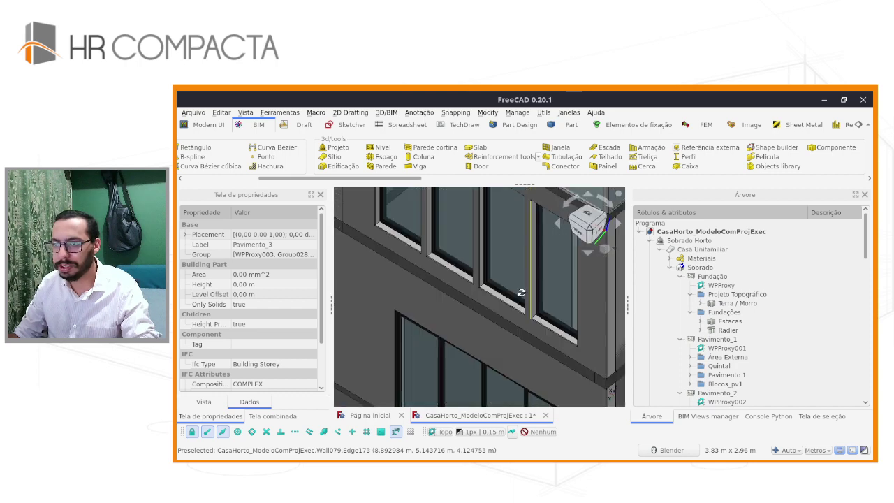
scroll(514, 294, down, 1)
scroll(512, 306, down, 1)
scroll(512, 305, down, 3)
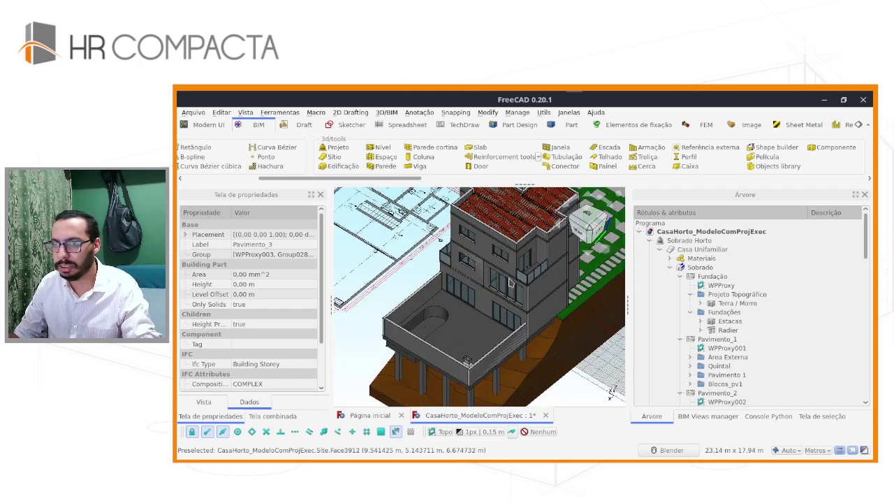
Step: Orbit to a front-top view, then switch to top view and zoom on the floor plans
middle_drag(512, 305, 450, 314)
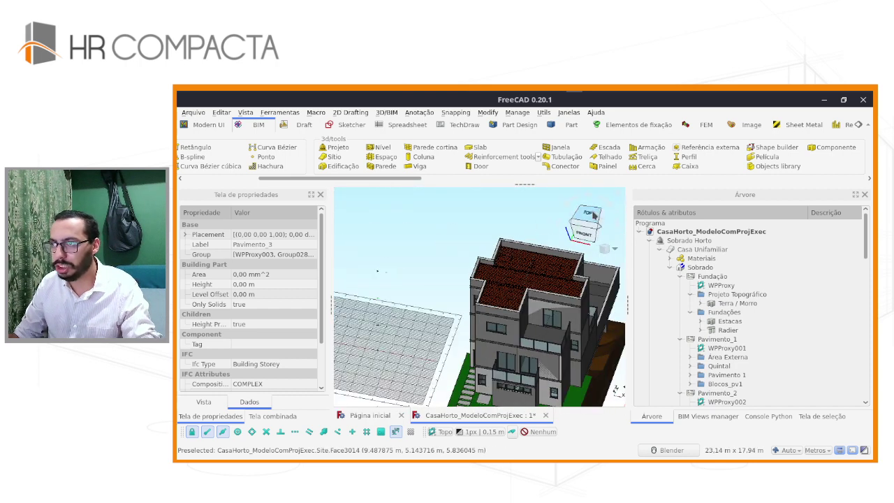
click(590, 213)
scroll(389, 299, down, 2)
scroll(390, 299, down, 2)
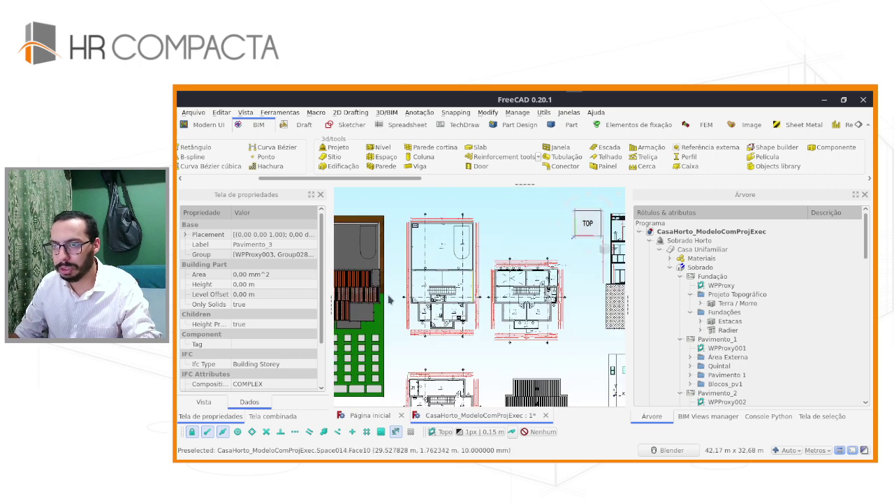
scroll(390, 299, up, 5)
scroll(386, 287, up, 2)
scroll(382, 274, down, 2)
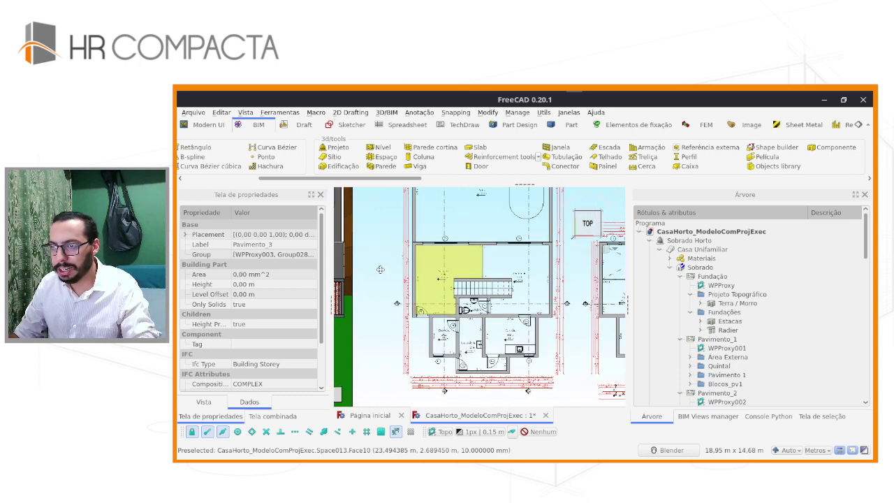
scroll(507, 282, up, 2)
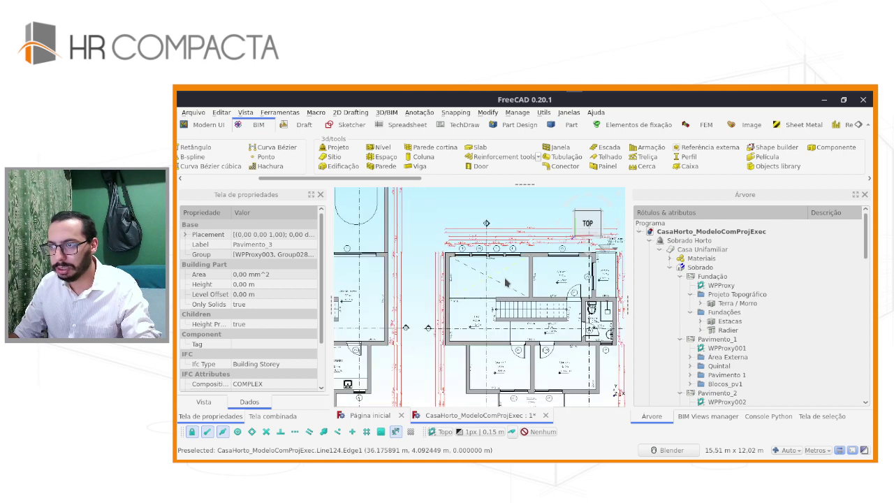
scroll(583, 272, up, 2)
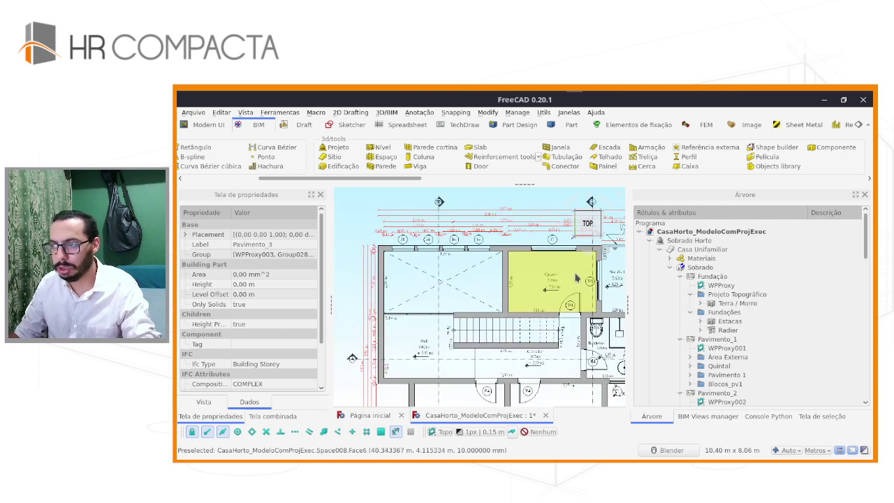
Step: Pan and zoom across neighbouring rooms to centre the upper-storey layout around the stair
shift+middle_drag(576, 278, 546, 285)
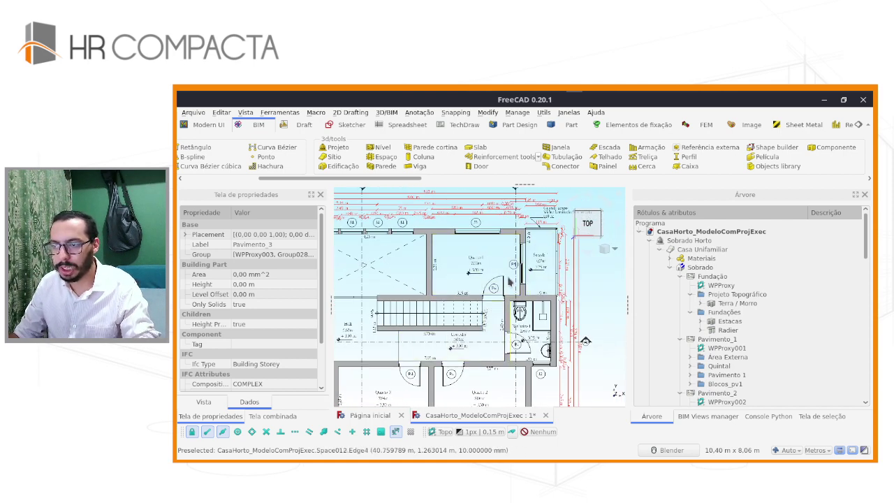
scroll(431, 322, up, 2)
scroll(431, 323, up, 1)
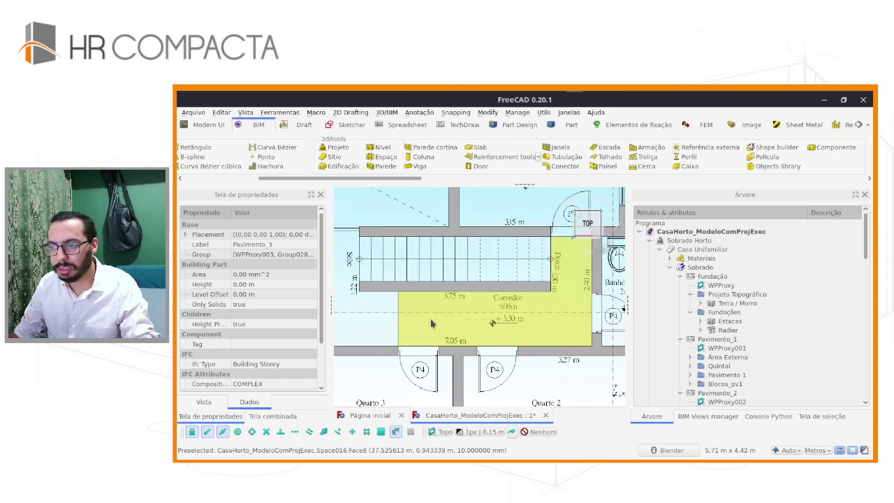
scroll(431, 323, down, 2)
scroll(431, 322, down, 2)
scroll(431, 322, down, 2)
scroll(431, 323, down, 2)
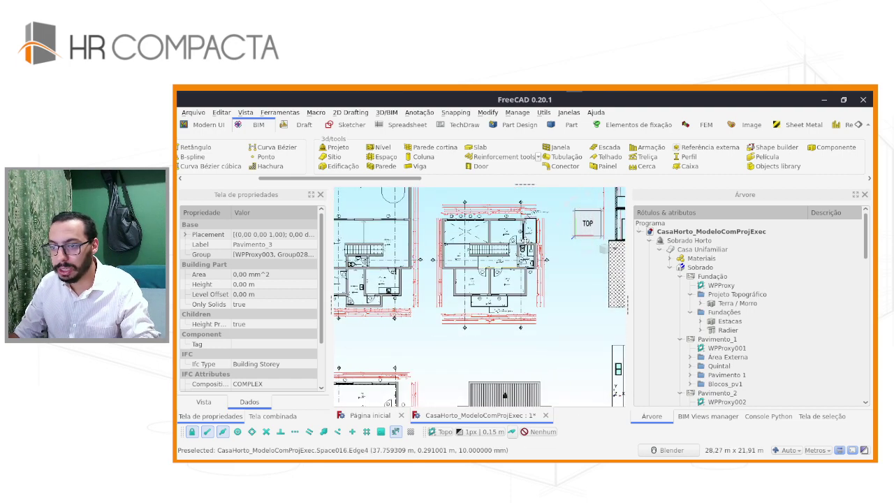
scroll(489, 345, up, 1)
scroll(489, 345, up, 1)
scroll(489, 345, up, 2)
scroll(489, 345, up, 1)
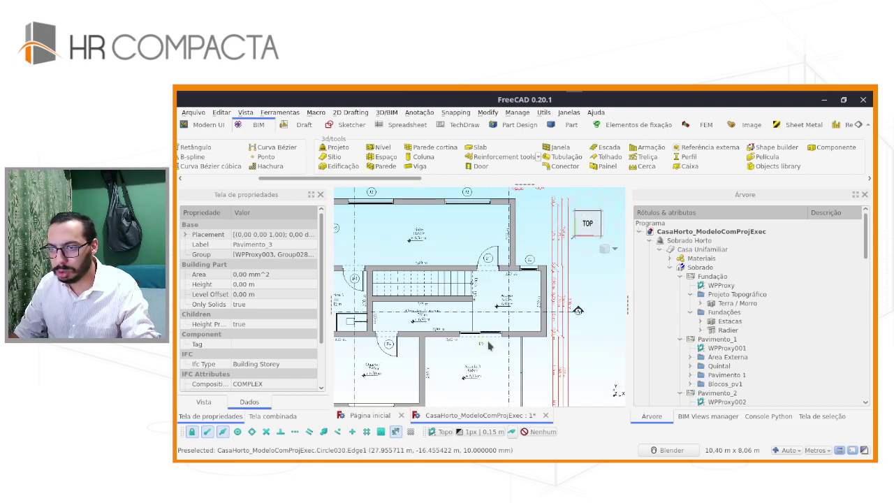
shift+middle_drag(489, 345, 573, 308)
scroll(594, 300, down, 1)
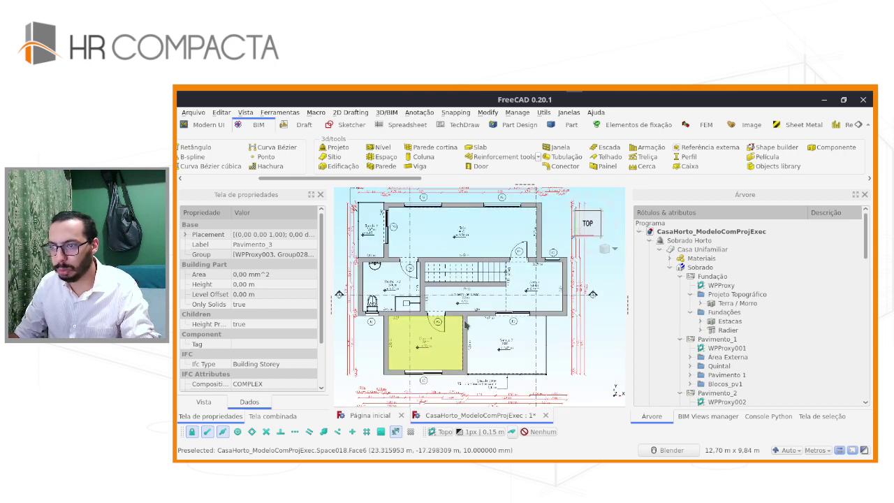
scroll(544, 319, down, 3)
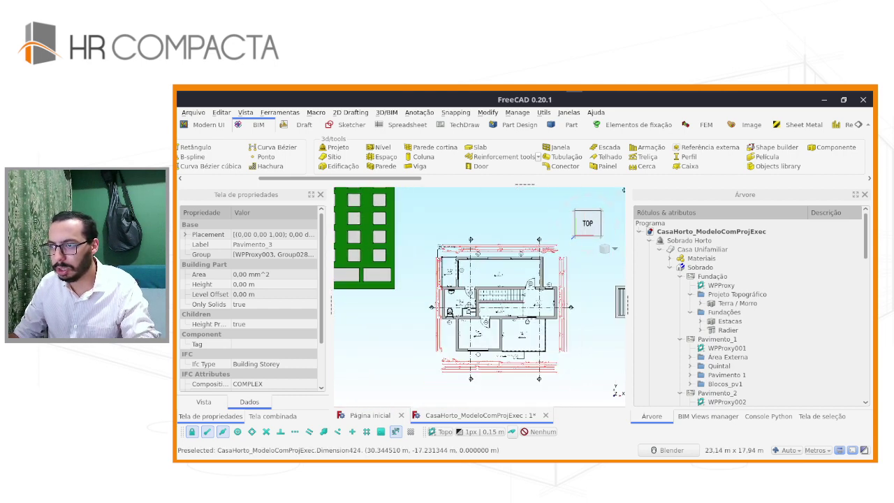
Step: Bring the roof plan into view and zoom in on its slope arrows
shift+middle_drag(545, 319, 433, 307)
scroll(501, 300, up, 3)
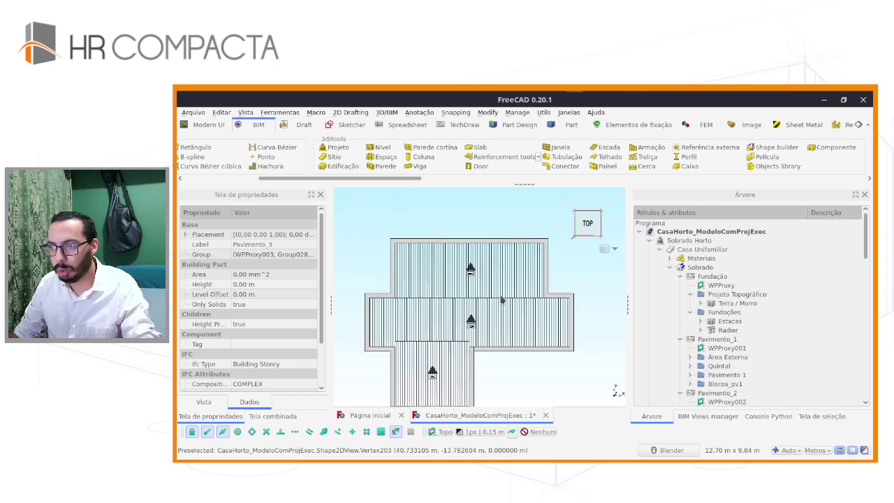
scroll(502, 300, up, 4)
Step: Zoom out and tilt into a perspective showing every storey plan beside the building
scroll(433, 299, down, 2)
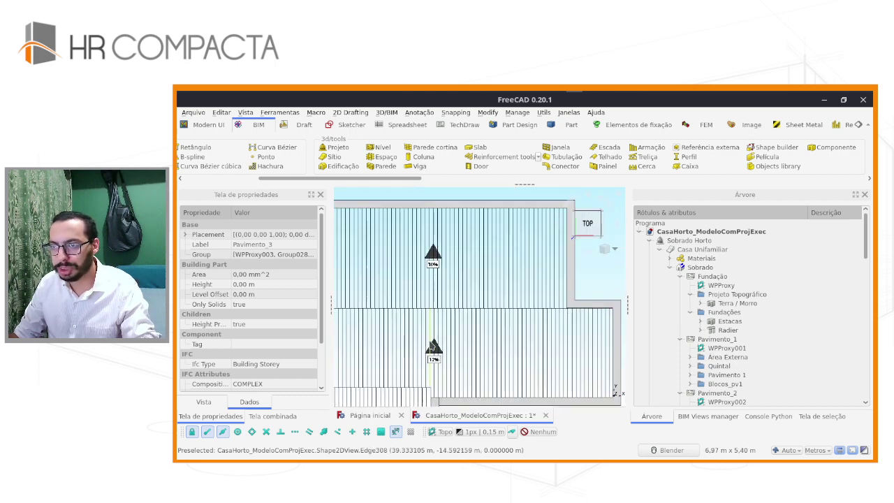
scroll(433, 299, down, 3)
scroll(433, 298, down, 2)
mouse_move(433, 299)
middle_down()
mouse_move(592, 285)
mouse_move(415, 292)
middle_up()
scroll(415, 292, down, 5)
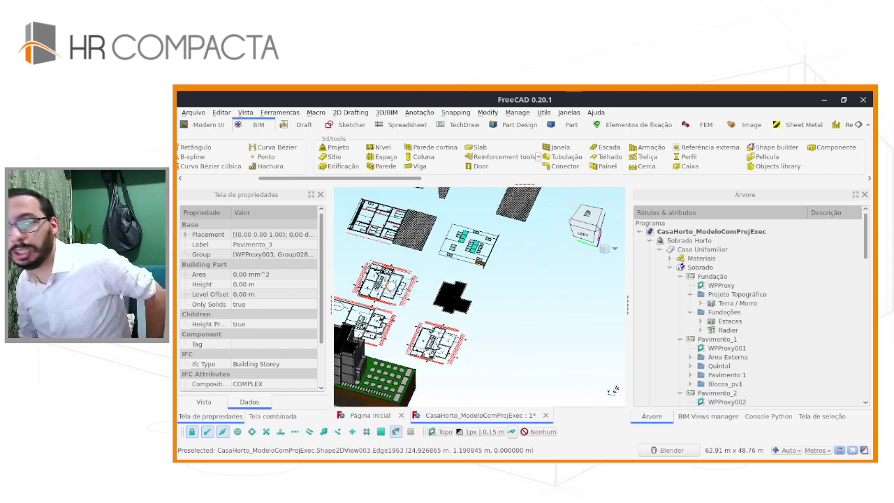
Step: Zoom in close on the red clay roof tiles and select the Casa Unifamiliar site
middle_click(417, 316)
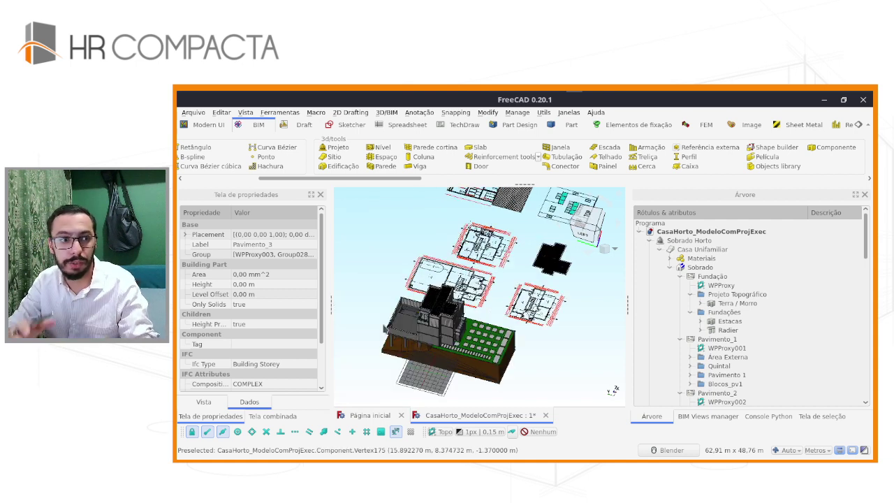
scroll(427, 318, up, 2)
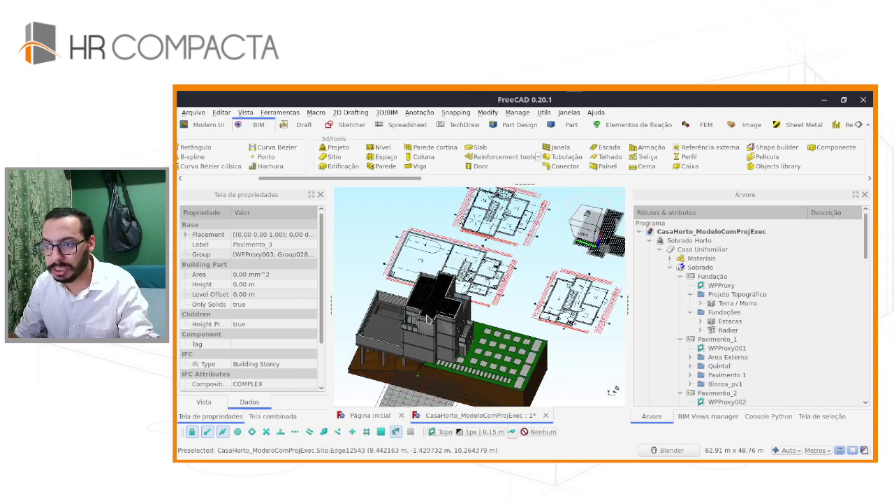
scroll(429, 319, up, 2)
scroll(427, 293, up, 2)
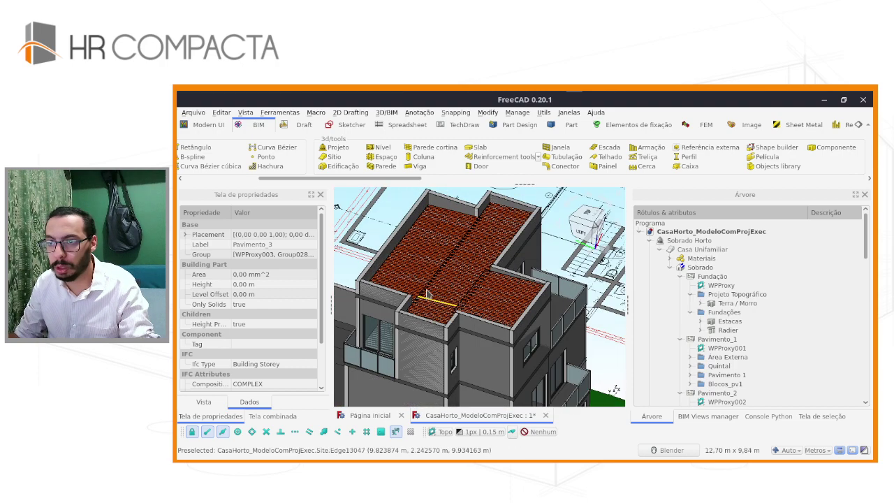
scroll(428, 293, up, 3)
scroll(427, 293, up, 2)
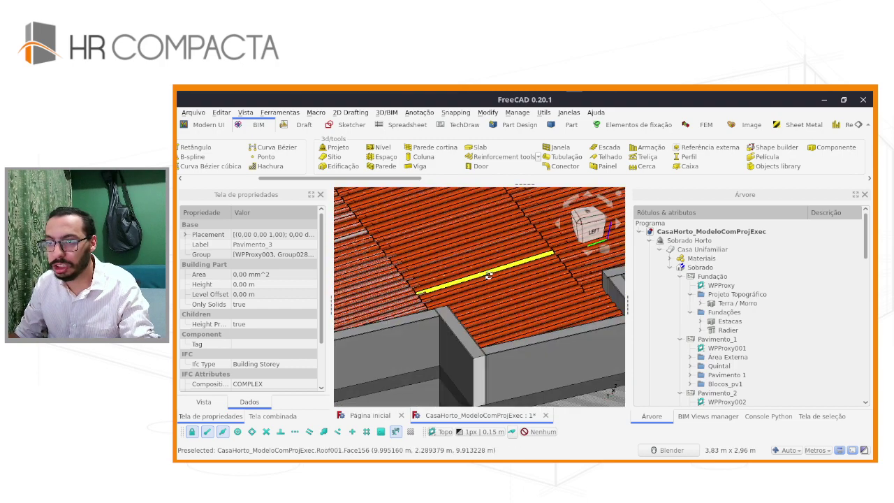
middle_drag(428, 294, 493, 279)
click(493, 279)
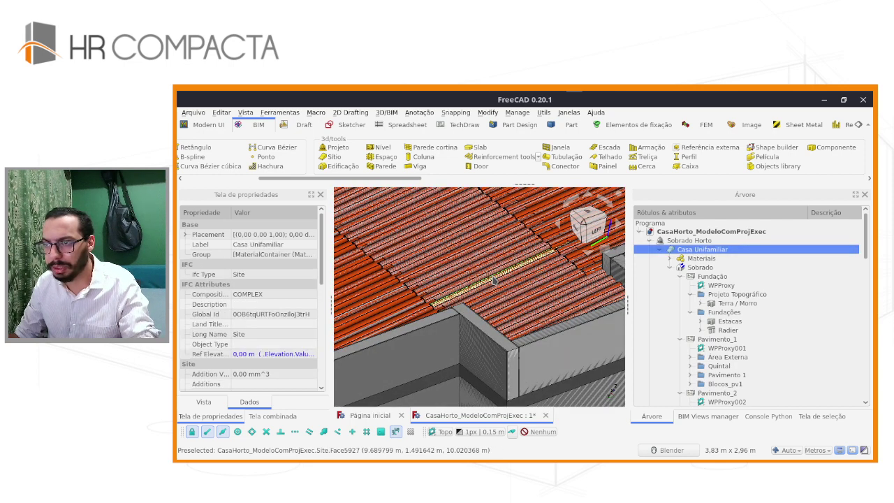
Step: Zoom back out and orbit to look down on the house from above
scroll(493, 280, down, 3)
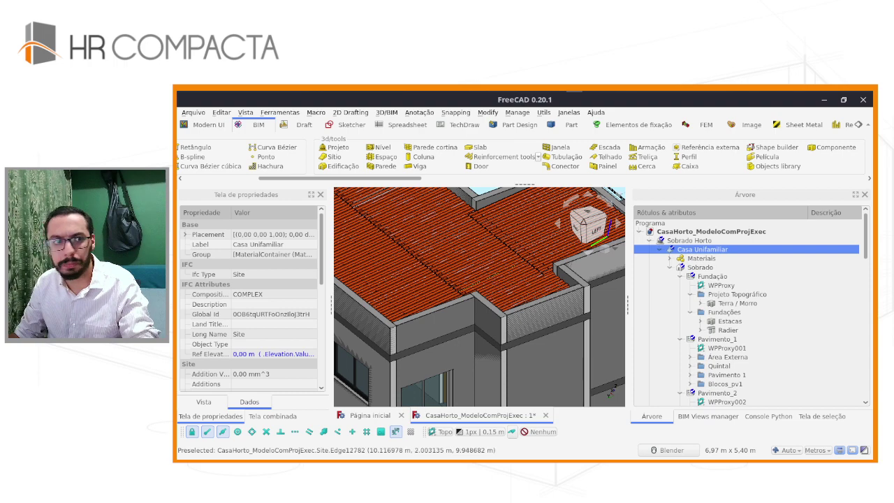
scroll(613, 389, down, 3)
scroll(563, 339, down, 2)
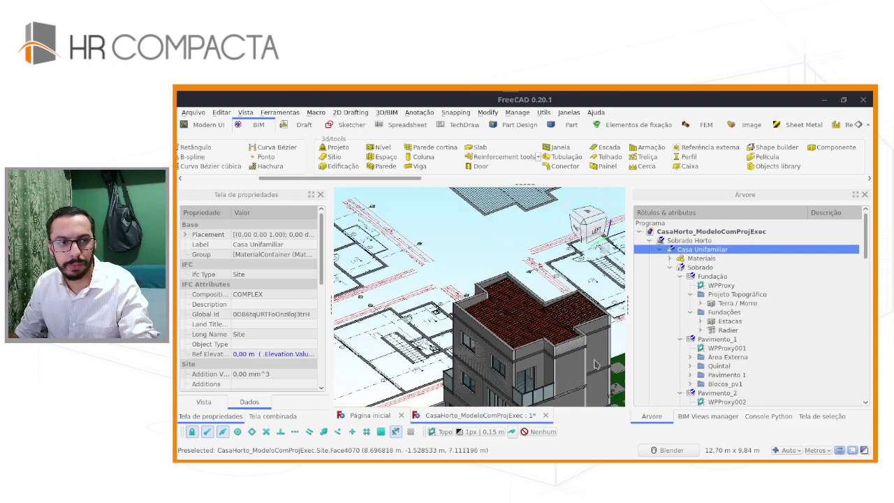
scroll(564, 339, down, 1)
middle_drag(563, 339, 535, 296)
Step: Switch to the top view of the whole model and zoom out
click(585, 220)
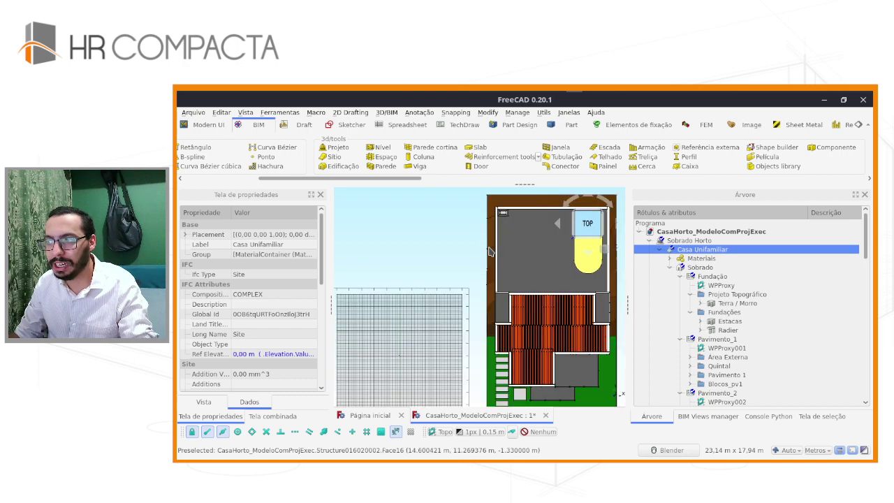
scroll(432, 268, down, 3)
scroll(432, 267, down, 2)
Step: Pan to the elevation drawings and zoom into the building section through the floors
shift+middle_drag(496, 310, 478, 307)
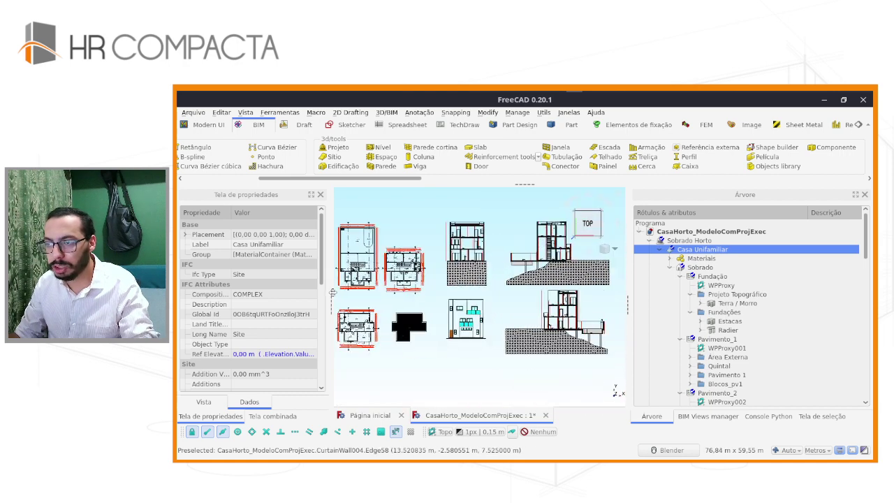
scroll(472, 243, up, 1)
scroll(472, 243, up, 4)
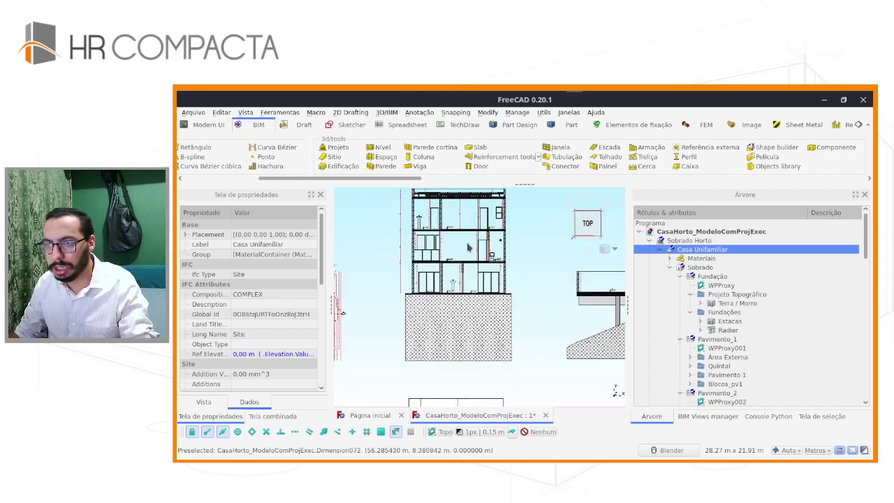
scroll(444, 234, up, 1)
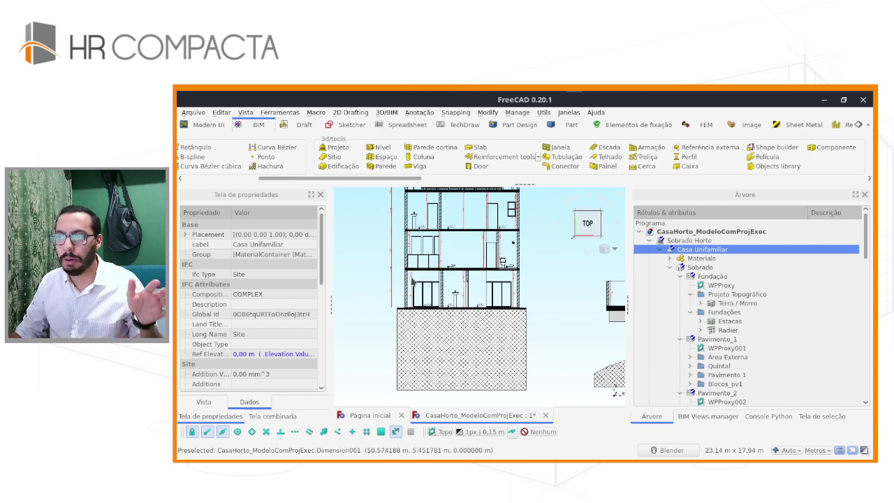
Step: Zoom out from the sink detail and pan until both building sections and the sloping terrain show
scroll(413, 281, up, 3)
scroll(426, 252, up, 3)
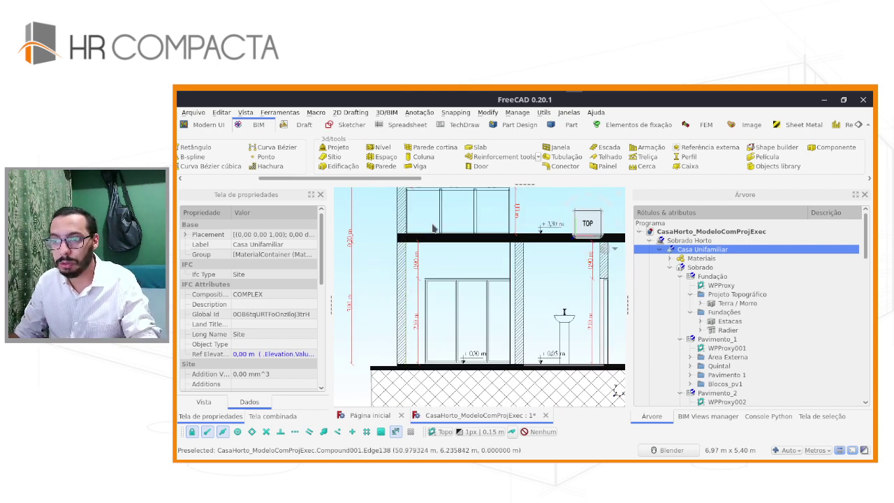
shift+middle_drag(539, 306, 413, 273)
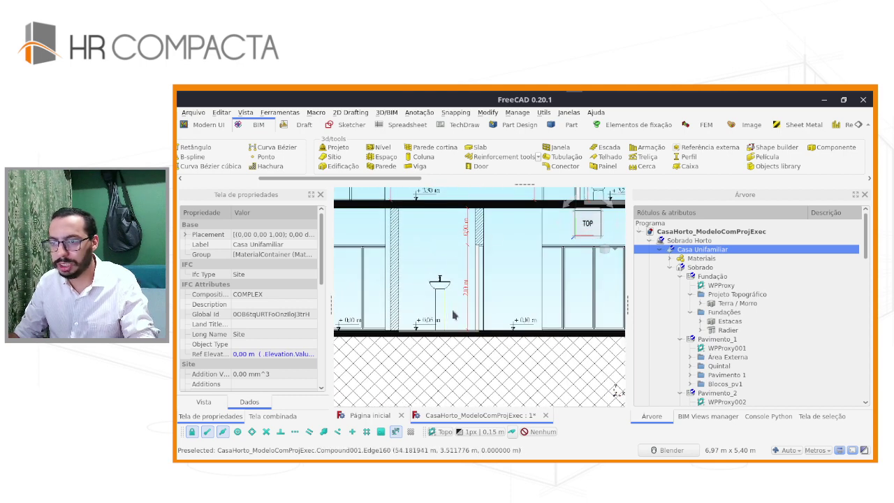
scroll(454, 311, down, 3)
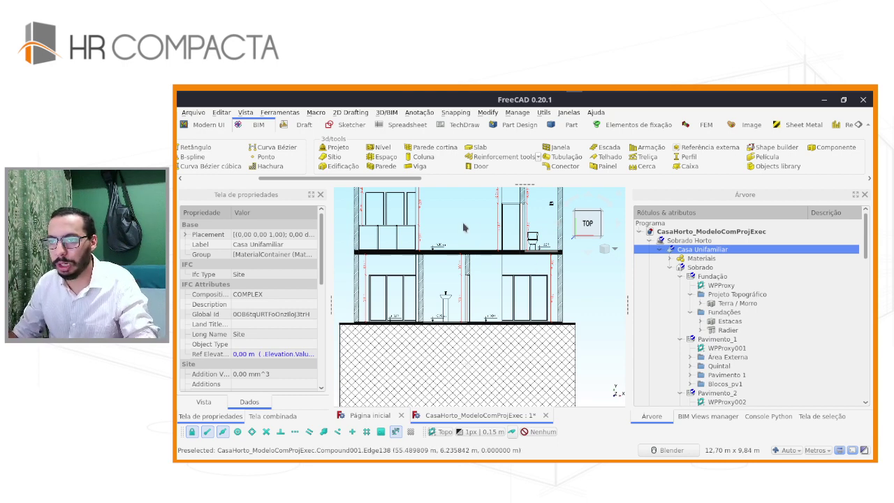
shift+middle_drag(463, 227, 470, 320)
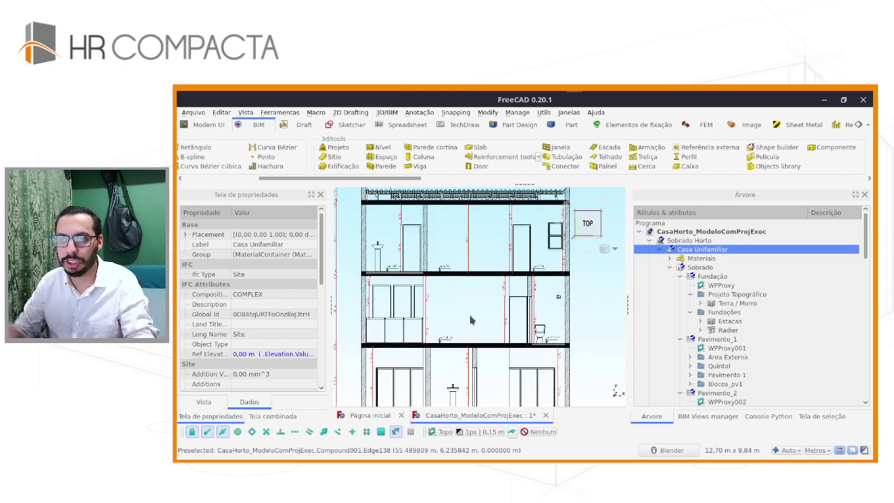
scroll(473, 315, down, 3)
scroll(482, 311, down, 3)
Step: Shift to the building sections and zoom in on their roof beam and sink details
shift+middle_drag(523, 314, 490, 304)
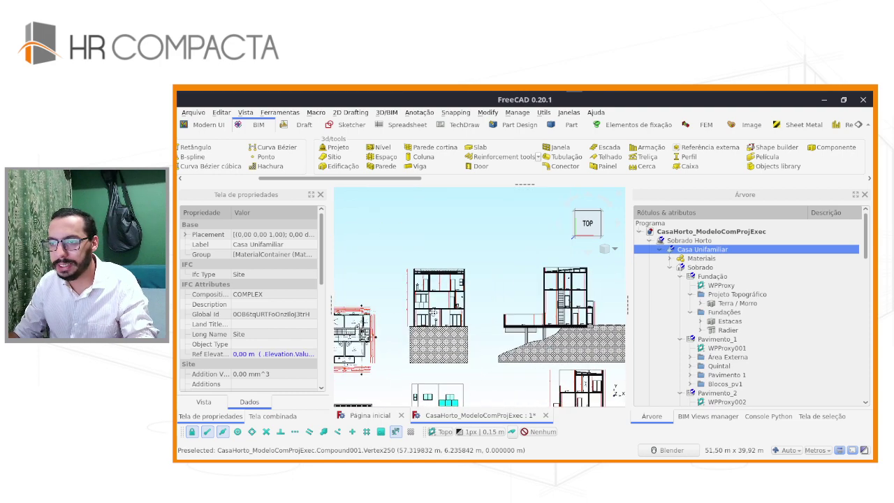
scroll(490, 304, up, 2)
scroll(461, 297, up, 2)
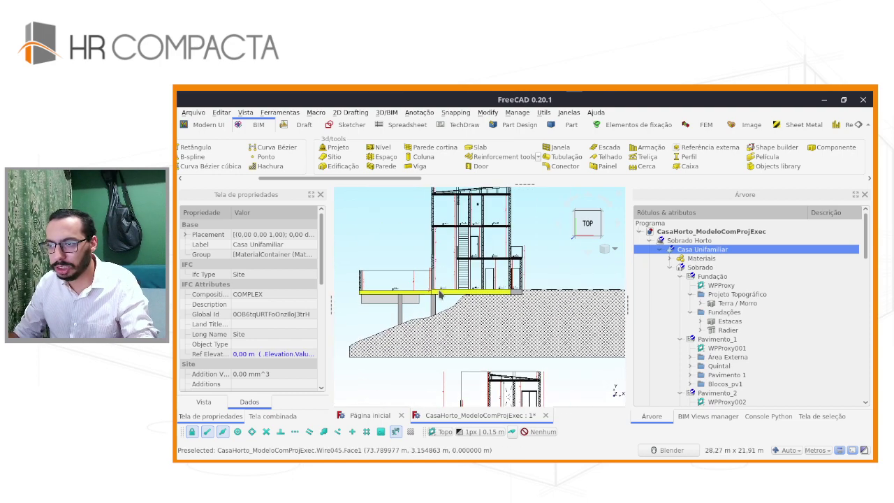
scroll(443, 293, up, 2)
scroll(426, 308, down, 2)
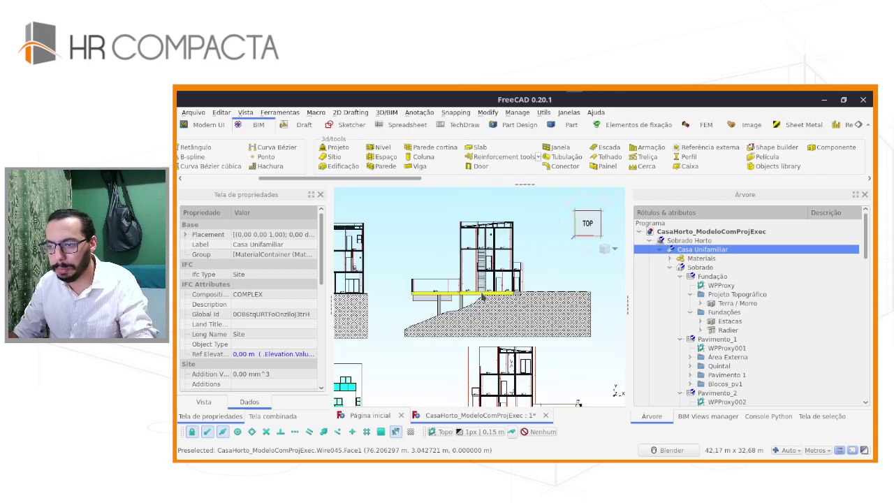
scroll(393, 330, down, 3)
scroll(392, 330, up, 1)
scroll(426, 339, up, 1)
scroll(475, 349, up, 1)
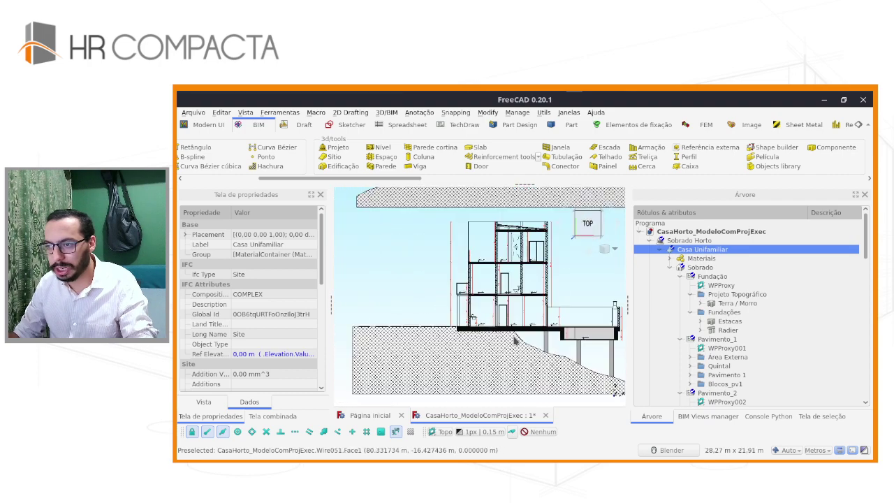
scroll(522, 360, up, 1)
scroll(521, 349, up, 1)
scroll(506, 300, up, 2)
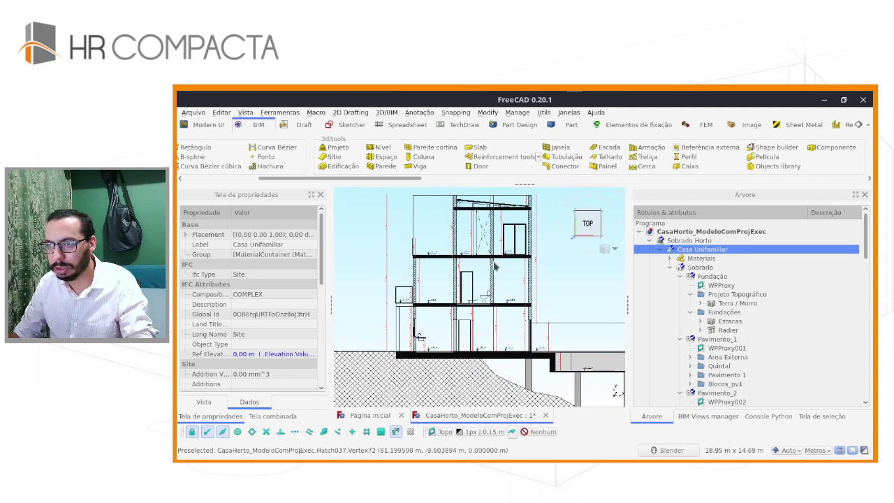
scroll(487, 240, up, 1)
scroll(487, 239, down, 1)
scroll(475, 235, up, 2)
scroll(475, 236, down, 2)
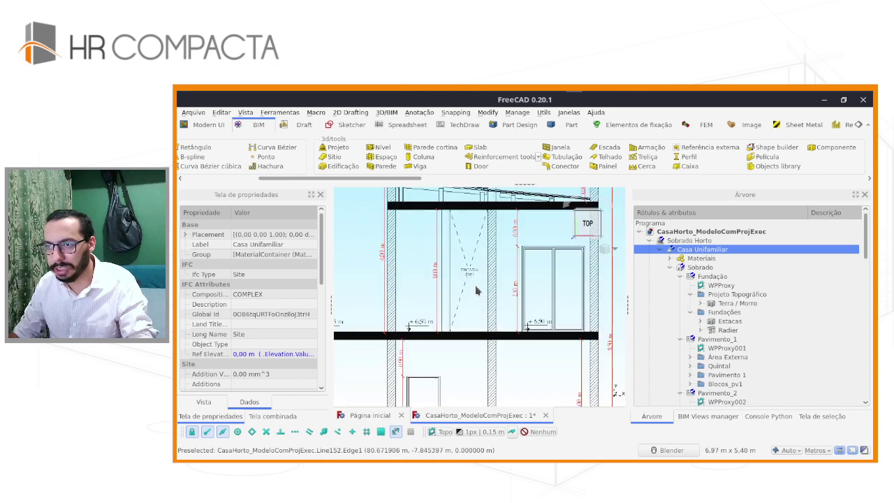
scroll(463, 300, down, 1)
scroll(445, 239, up, 5)
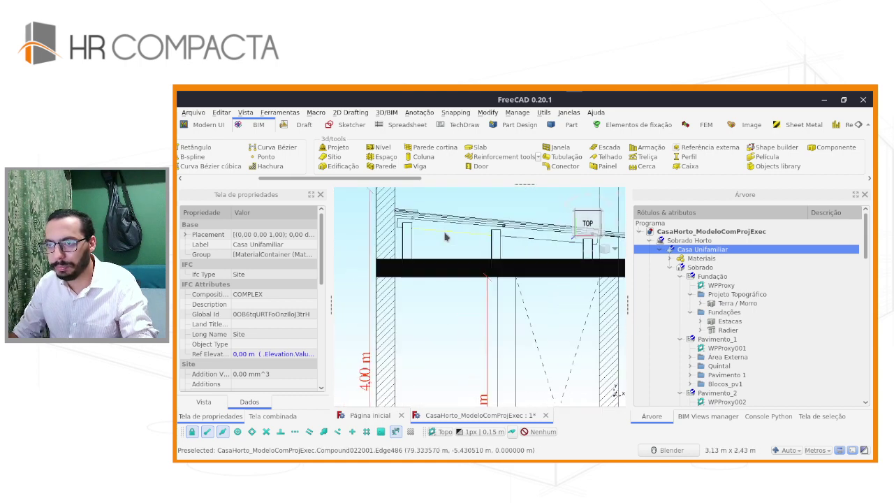
scroll(441, 242, up, 3)
scroll(447, 251, down, 3)
scroll(468, 272, down, 1)
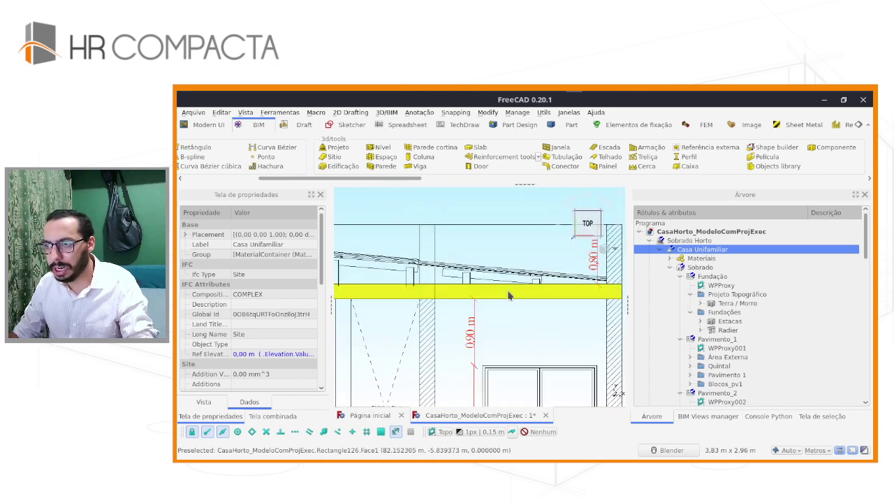
scroll(489, 297, down, 1)
scroll(489, 297, down, 3)
scroll(496, 279, down, 2)
scroll(503, 258, down, 2)
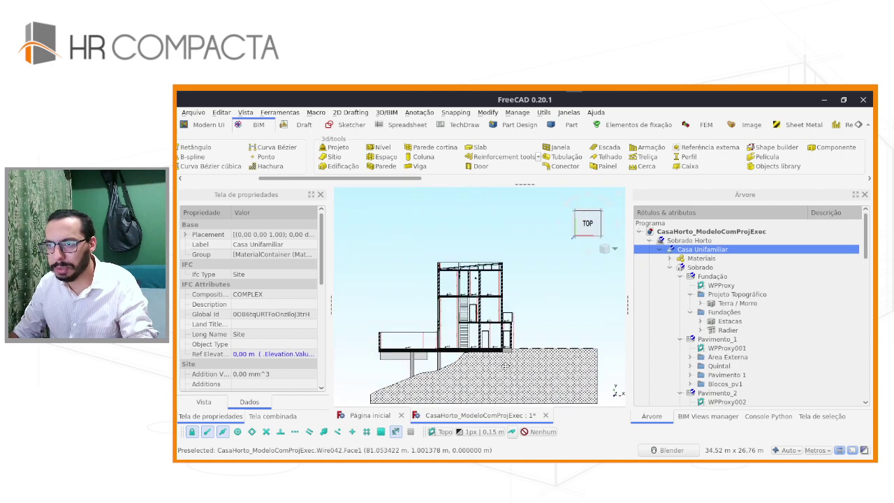
scroll(510, 235, down, 1)
scroll(447, 255, up, 6)
scroll(380, 269, up, 1)
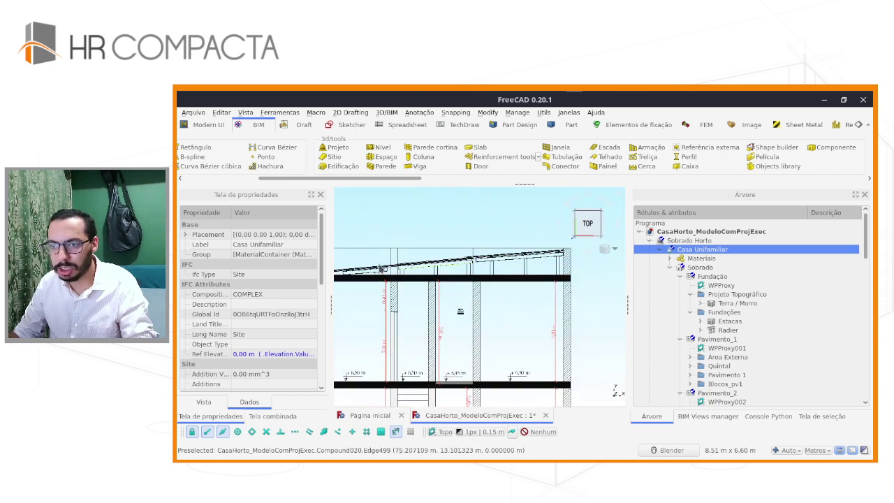
scroll(419, 273, down, 2)
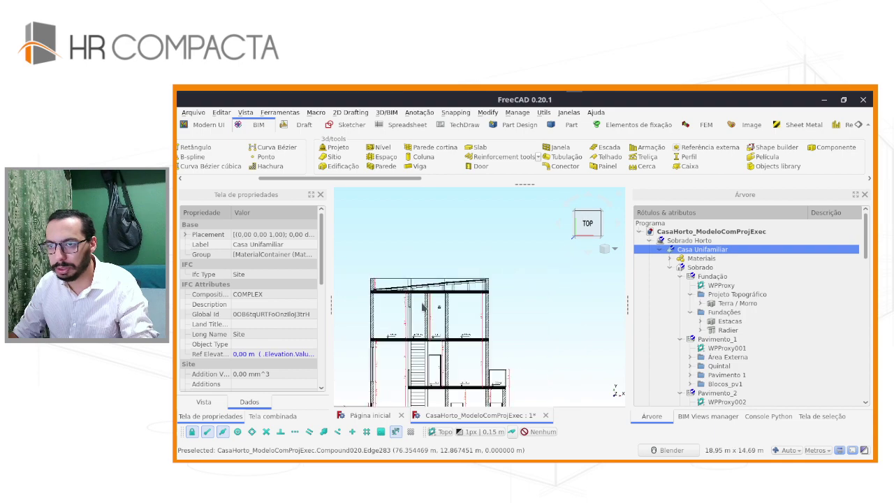
scroll(436, 260, down, 2)
scroll(454, 248, down, 2)
scroll(472, 236, down, 2)
scroll(482, 231, up, 2)
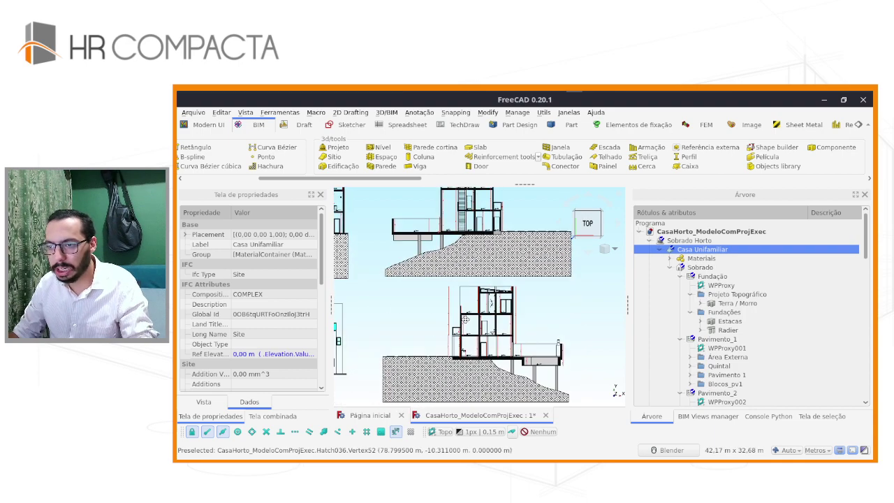
scroll(465, 279, up, 3)
scroll(461, 299, up, 3)
scroll(451, 304, up, 3)
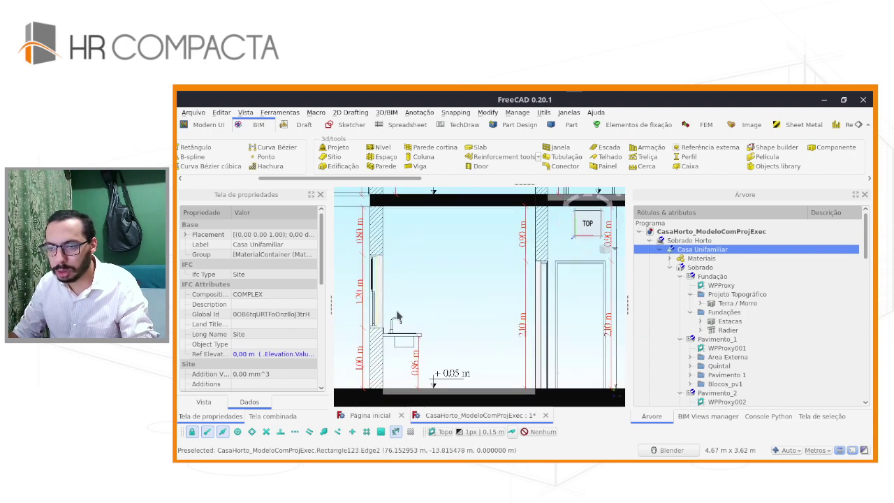
scroll(391, 308, up, 1)
scroll(414, 284, up, 1)
scroll(417, 291, up, 1)
scroll(415, 287, down, 1)
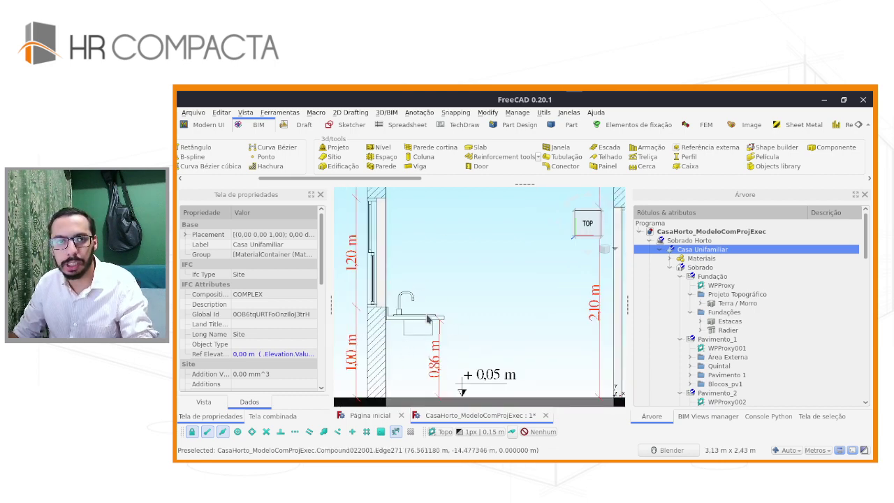
scroll(429, 310, down, 10)
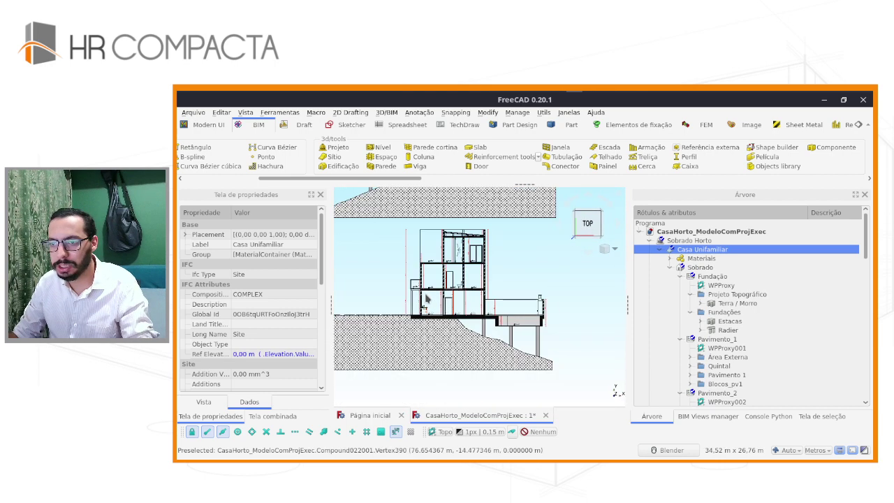
Step: Orbit to an oblique axonometric view of the house among its plan and section drawings
middle_drag(428, 301, 615, 390)
mouse_move(388, 278)
middle_down()
mouse_move(412, 263)
mouse_move(540, 325)
middle_up()
scroll(412, 263, down, 3)
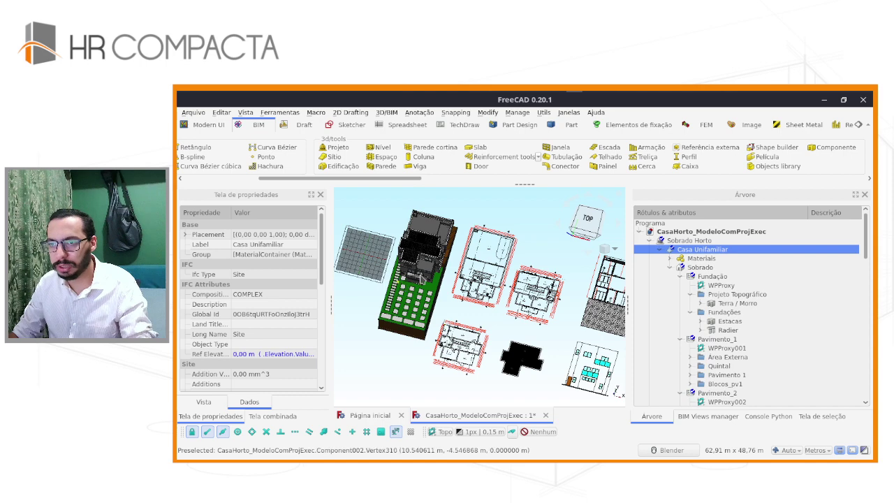
Step: Zoom and orbit in close on a house wall to inspect the full window frame
scroll(404, 285, up, 3)
scroll(412, 279, up, 3)
scroll(423, 274, up, 4)
middle_drag(428, 272, 394, 246)
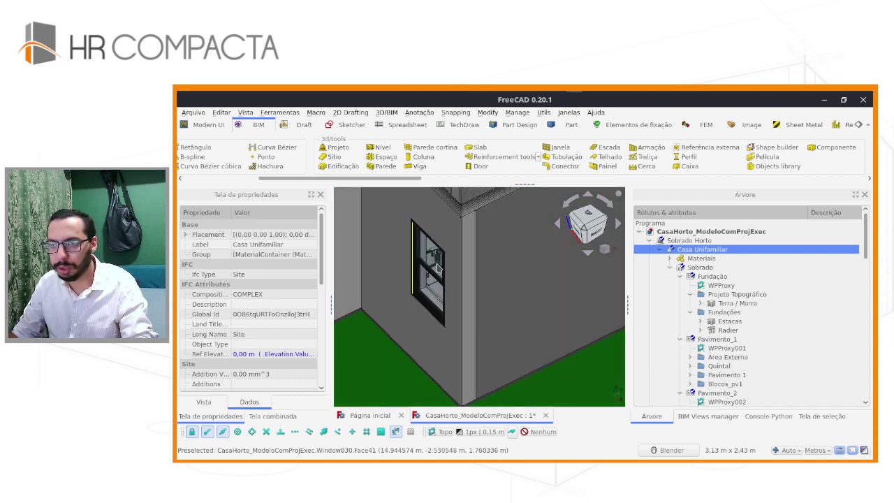
scroll(430, 265, up, 3)
scroll(418, 250, up, 3)
scroll(426, 241, up, 3)
middle_drag(431, 238, 416, 256)
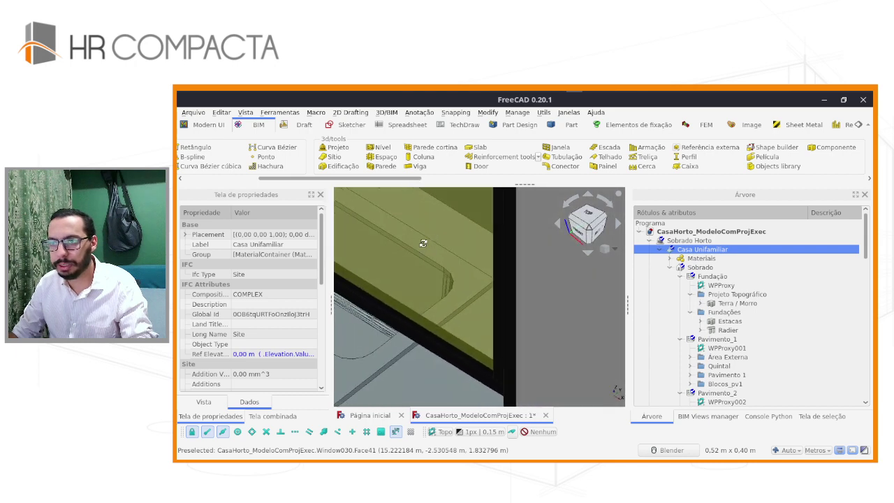
Step: Zoom out and return to the top view of the model and its floor plans
scroll(416, 256, down, 3)
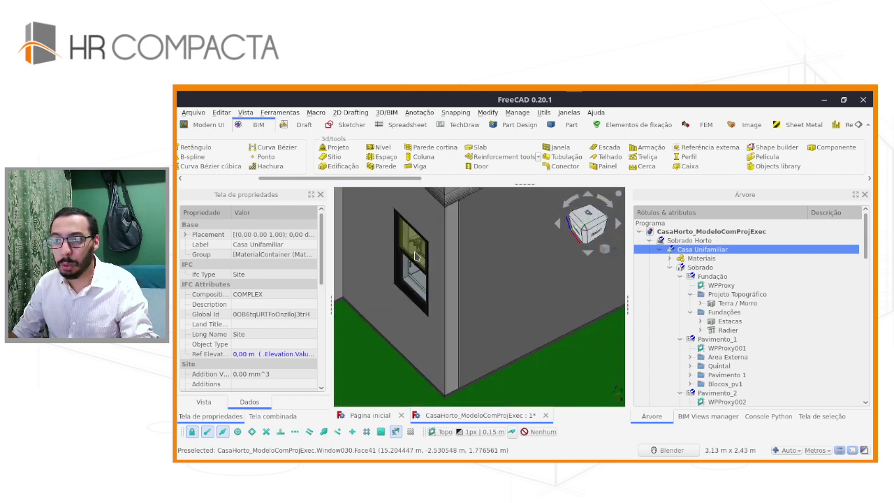
scroll(414, 256, down, 2)
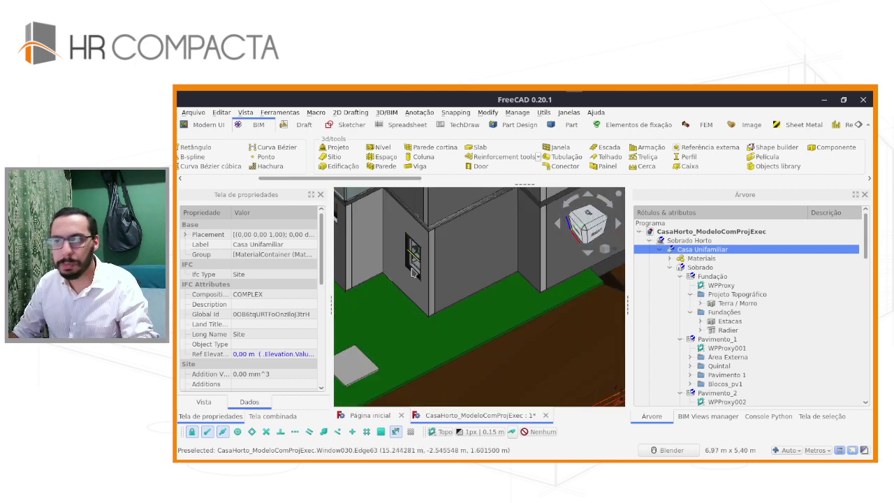
scroll(415, 273, down, 4)
scroll(440, 305, down, 2)
middle_drag(454, 325, 539, 350)
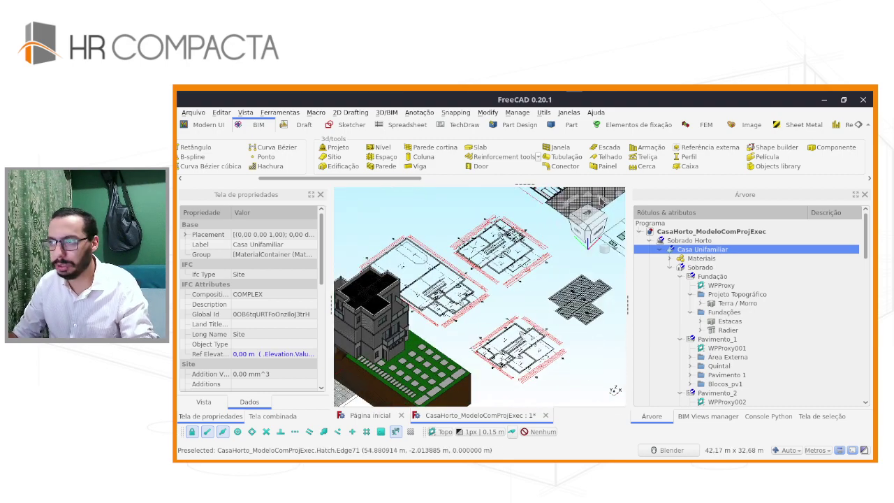
click(587, 213)
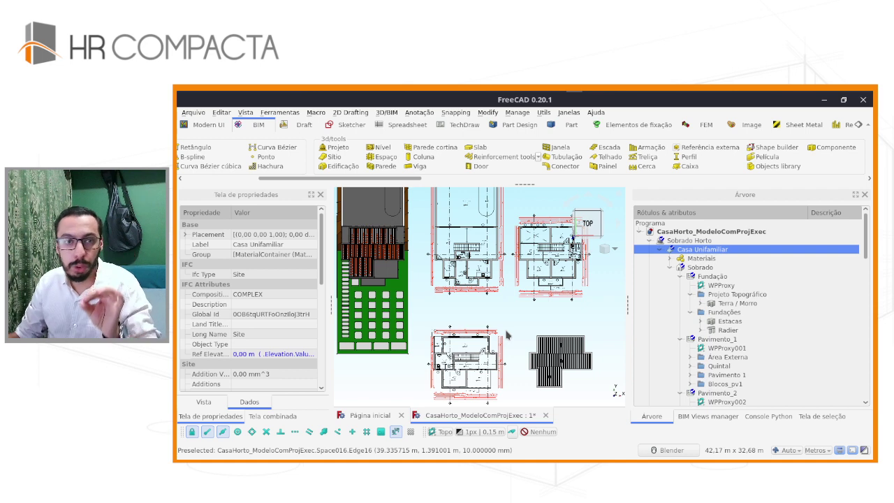
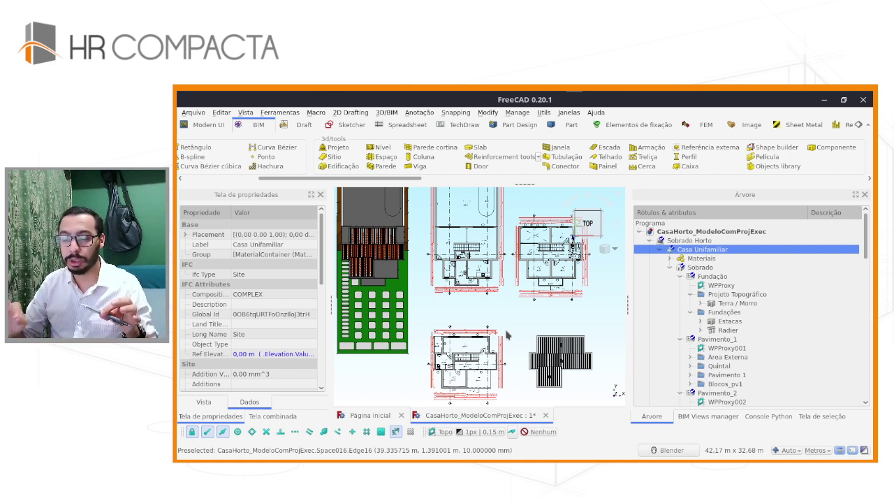
Step: Zoom, pan and orbit across the house's plan and elevation drawings to review them
scroll(505, 312, down, 2)
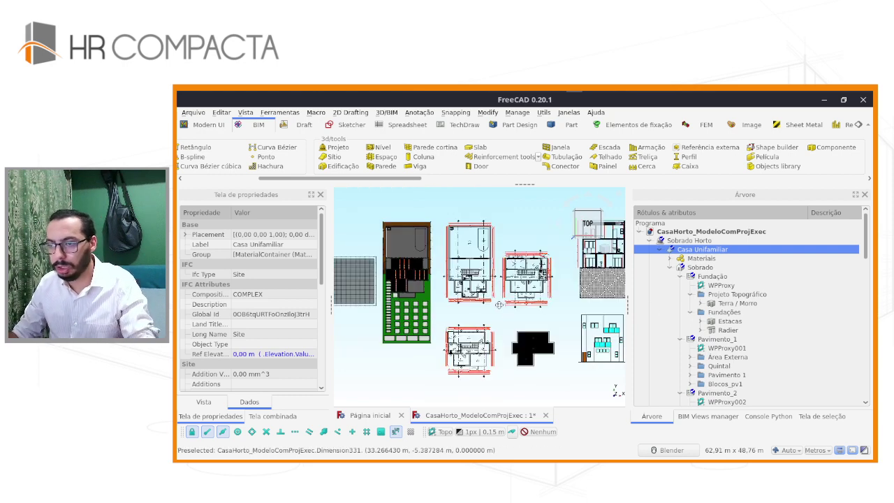
shift+middle_drag(499, 304, 431, 302)
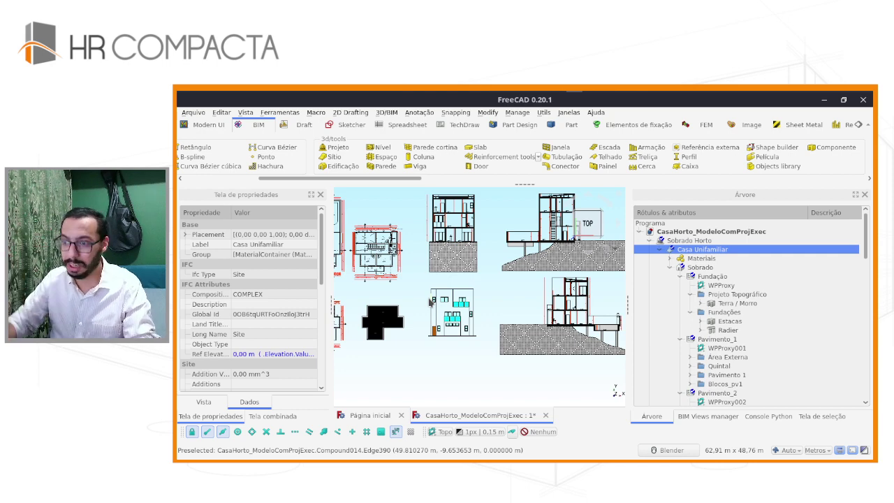
scroll(482, 301, up, 3)
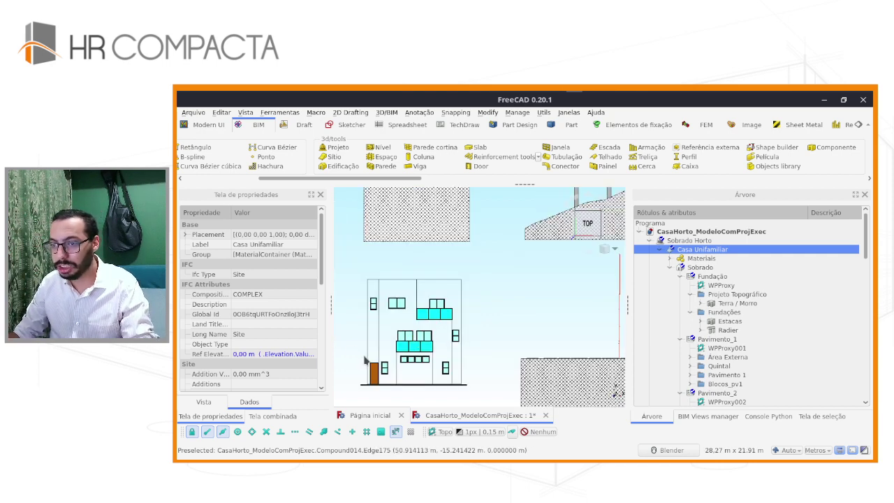
scroll(368, 358, up, 2)
scroll(368, 358, down, 3)
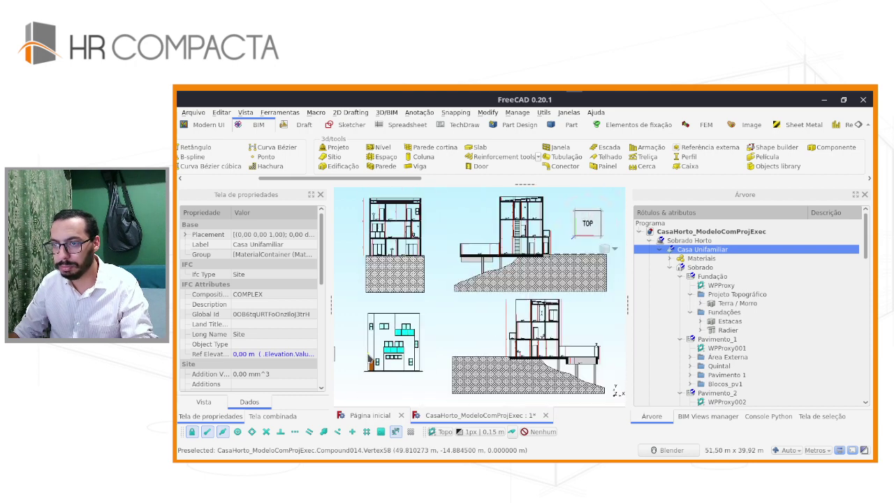
scroll(368, 357, down, 2)
shift+middle_drag(385, 329, 519, 324)
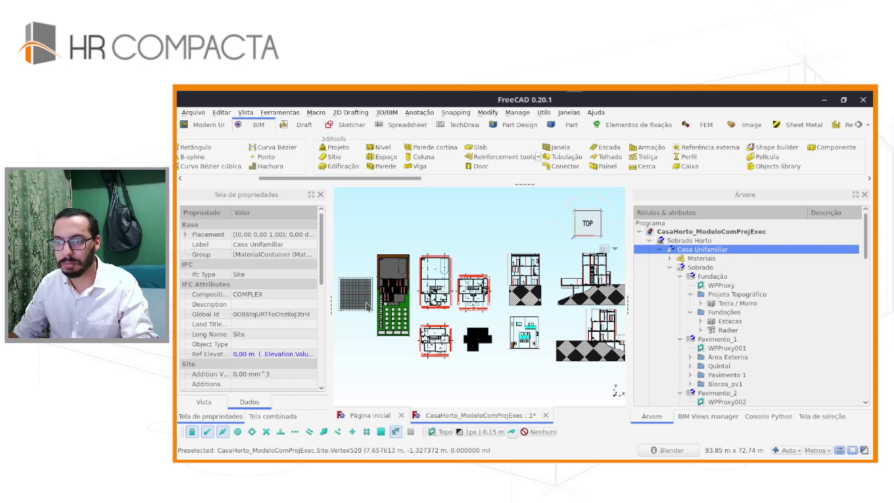
scroll(368, 307, up, 3)
mouse_move(367, 285)
middle_down()
mouse_move(327, 265)
mouse_move(467, 246)
middle_up()
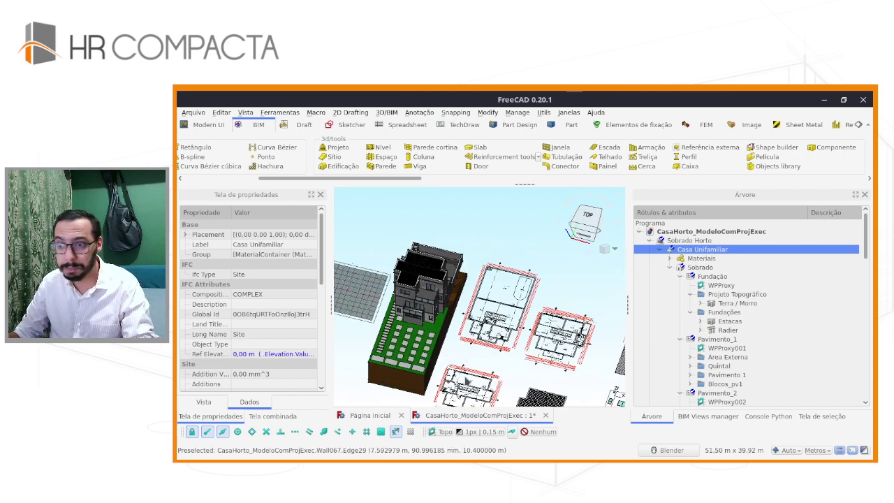
shift+middle_drag(521, 273, 398, 238)
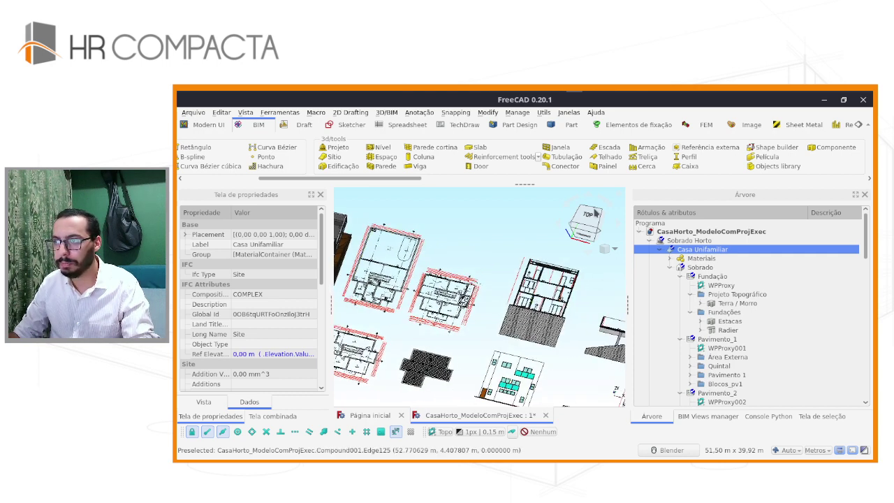
Step: Snap back to the top view and open Tabela de Esquadrias from the Tabelas group
click(587, 215)
scroll(706, 336, down, 10)
scroll(705, 349, down, 5)
scroll(704, 349, down, 5)
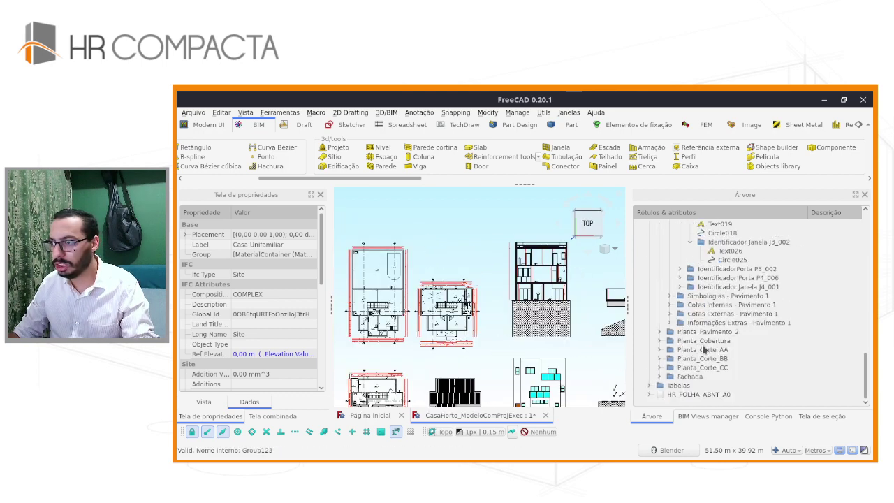
click(649, 385)
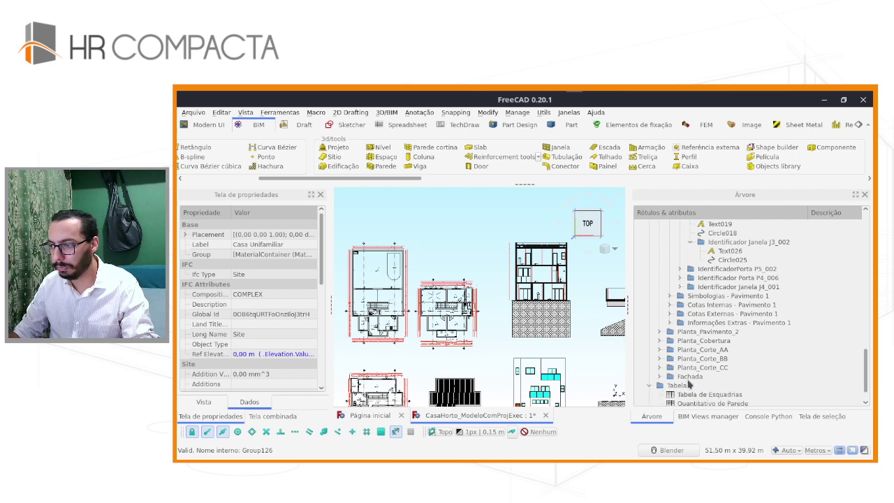
scroll(690, 383, down, 1)
double_click(691, 377)
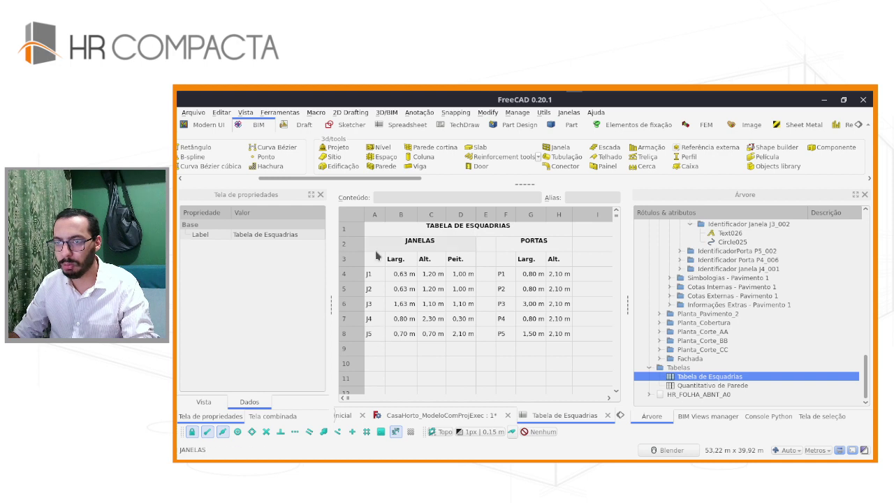
Step: Inspect the J1–J5 window cells to confirm their widths use OverallWidth expressions
click(376, 275)
click(376, 289)
click(406, 274)
click(405, 289)
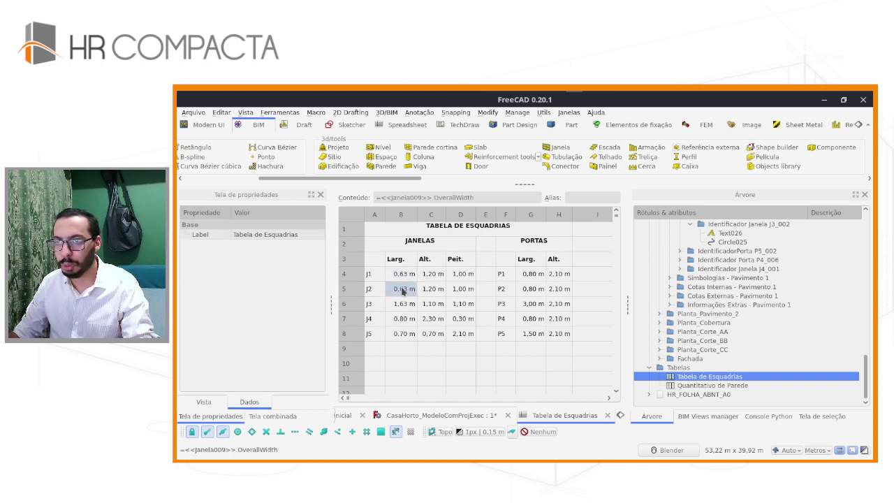
click(400, 302)
click(401, 318)
click(404, 333)
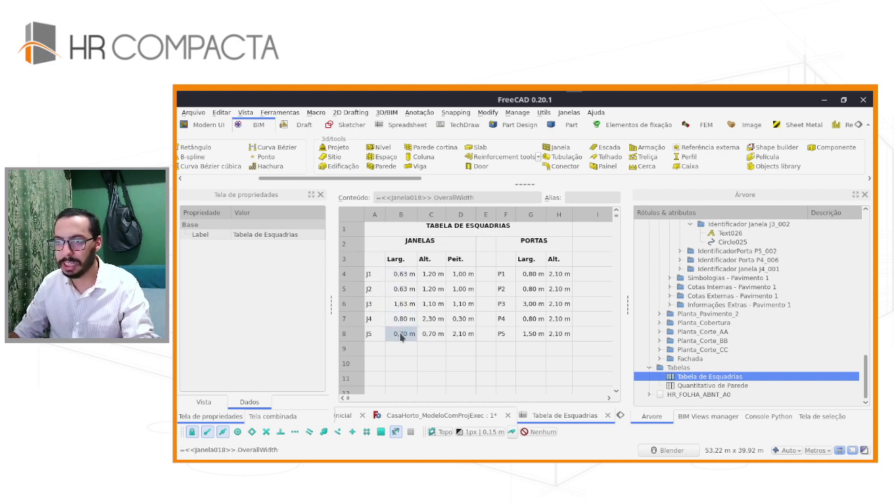
Step: Check the P1–P4 door width formulas, then open the Quantitativo de Parede spreadsheet
click(542, 275)
click(541, 289)
click(540, 304)
click(539, 318)
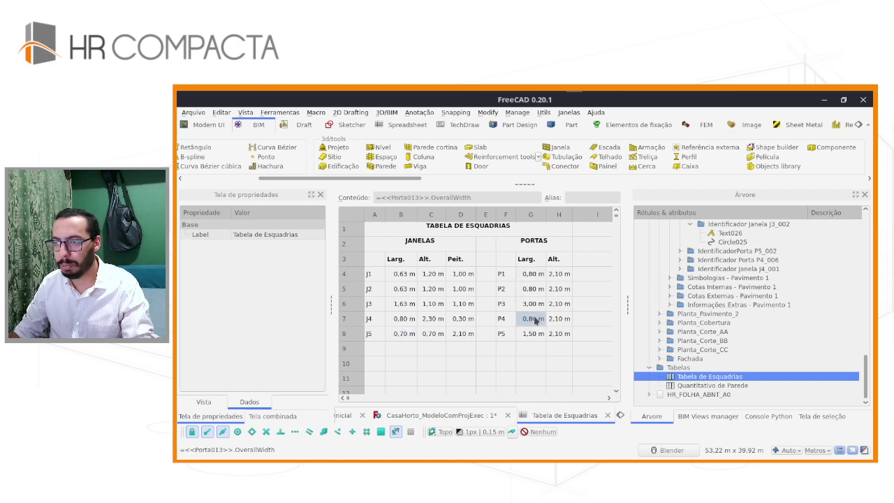
double_click(710, 386)
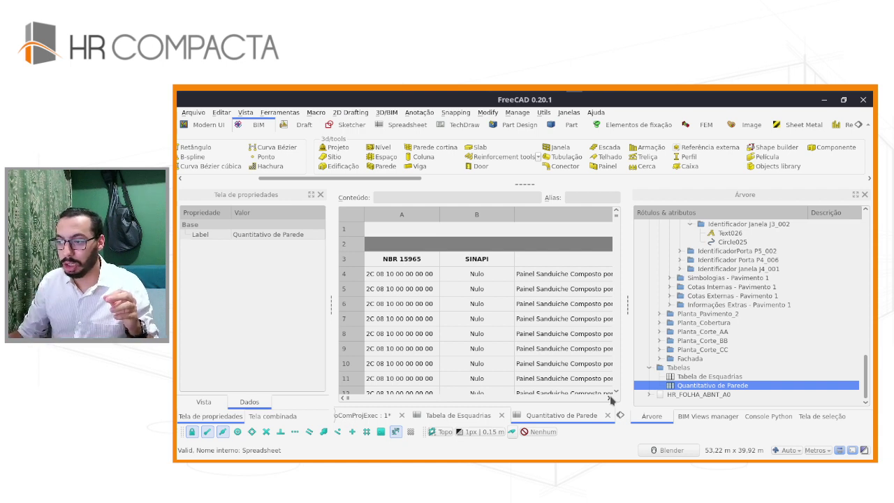
Step: Scroll right to read the sandwich-panel wall descriptions (3,00 x 1,20 x 0,20) in column C
scroll(610, 396, right, 3)
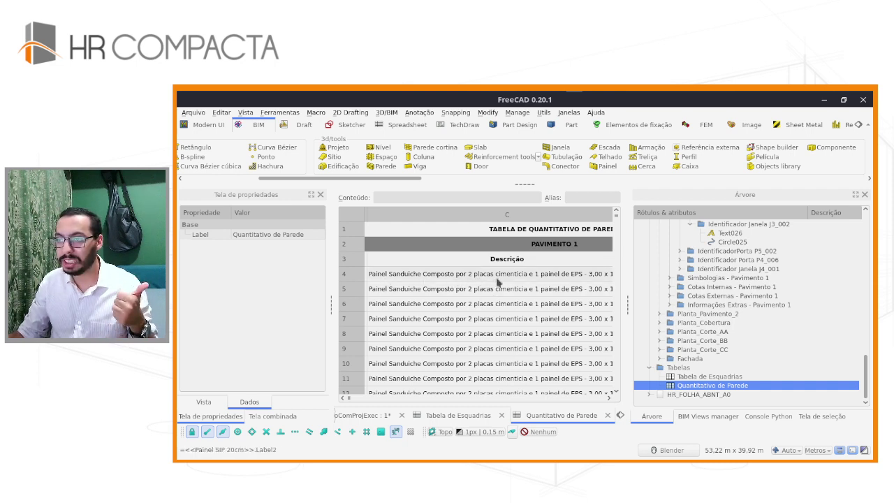
click(610, 398)
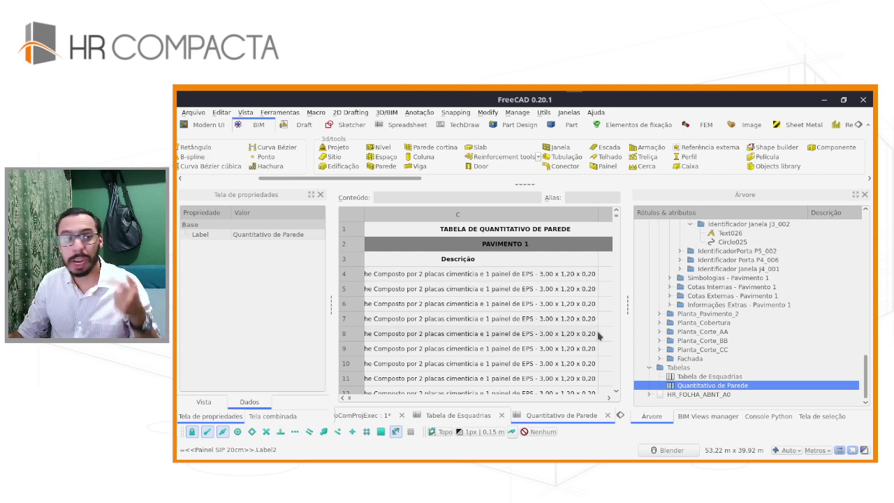
Step: Back in the house model, expand Pavimento 1 > Parede_PV1 and select wall Parede_pv1_0001
click(389, 418)
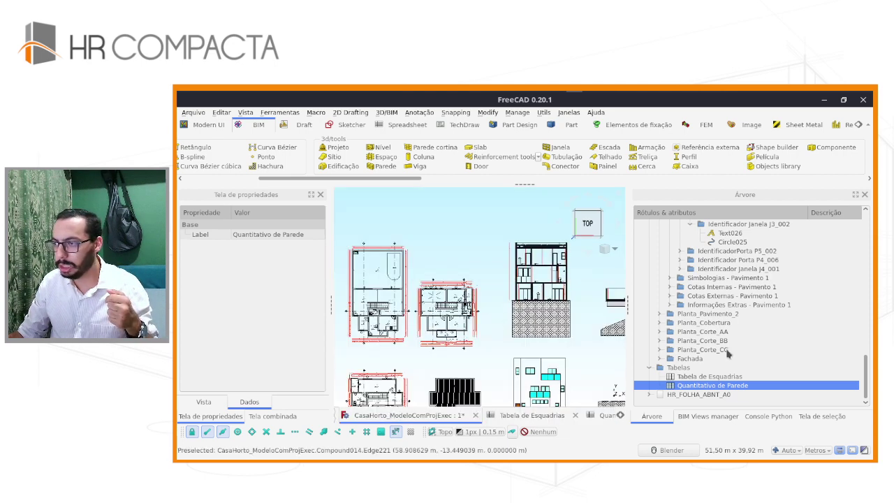
scroll(727, 341, up, 5)
scroll(727, 340, up, 5)
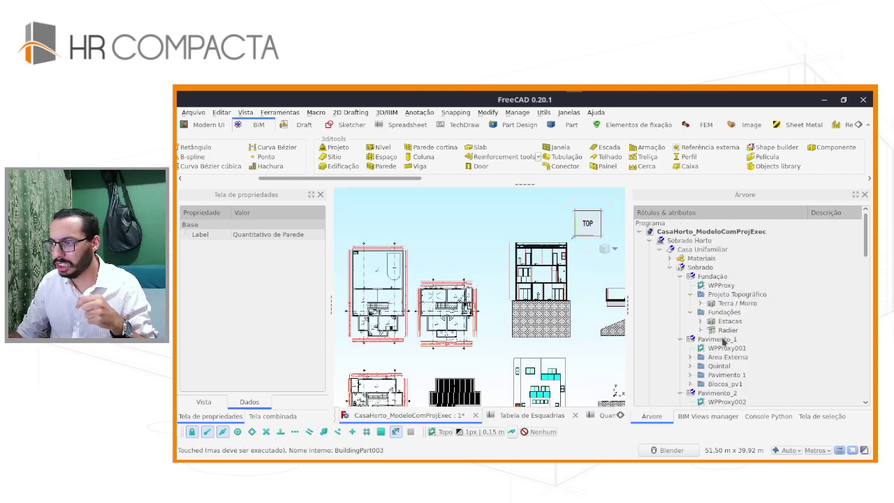
scroll(727, 340, down, 3)
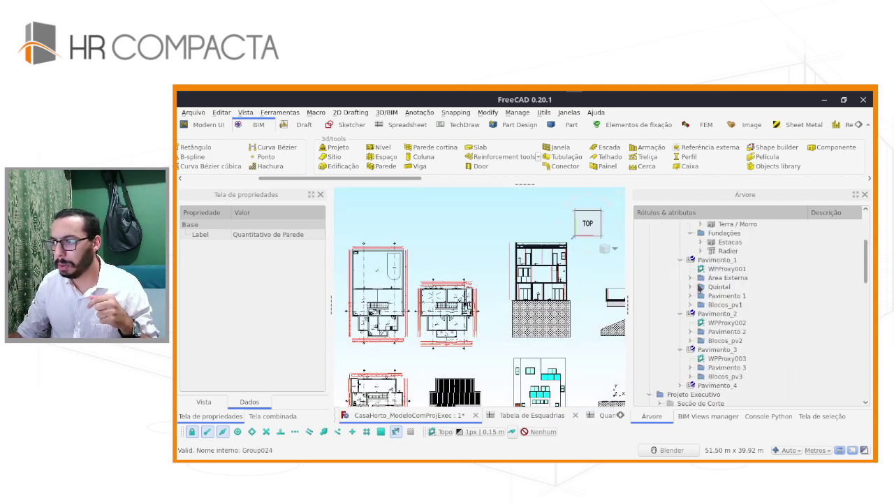
click(693, 297)
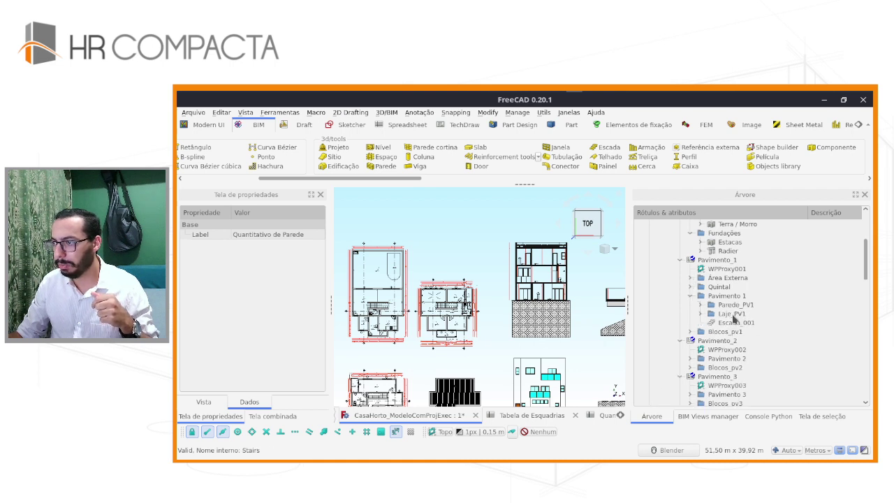
click(701, 305)
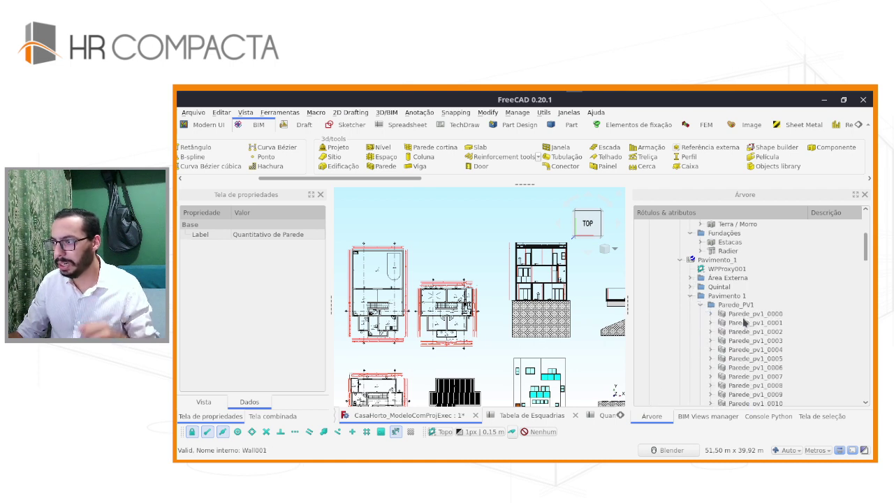
click(743, 323)
Step: Orbit around the wall and inspect its Material property, MultiMaterial007
scroll(459, 359, down, 2)
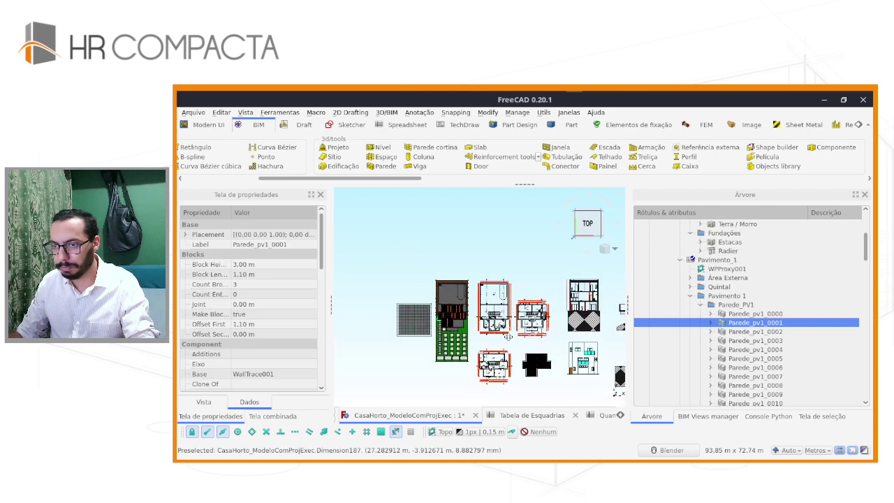
middle_drag(459, 359, 550, 313)
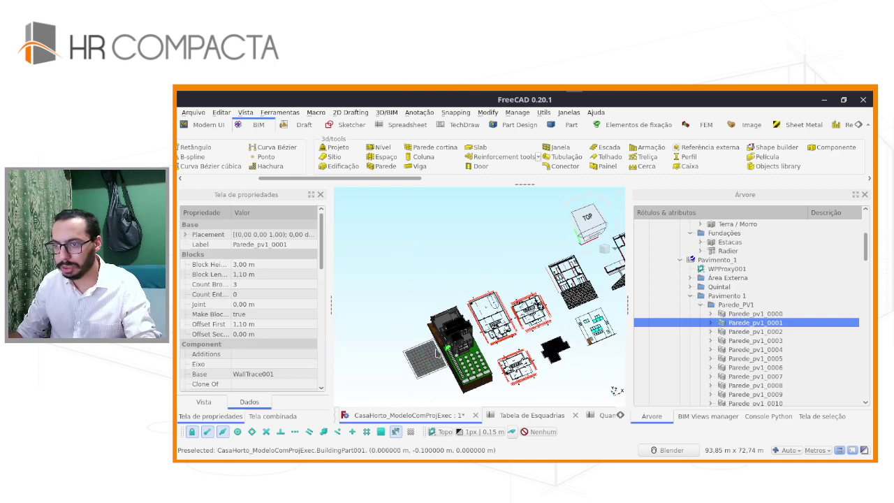
scroll(448, 352, up, 2)
scroll(448, 351, up, 3)
middle_drag(448, 351, 363, 349)
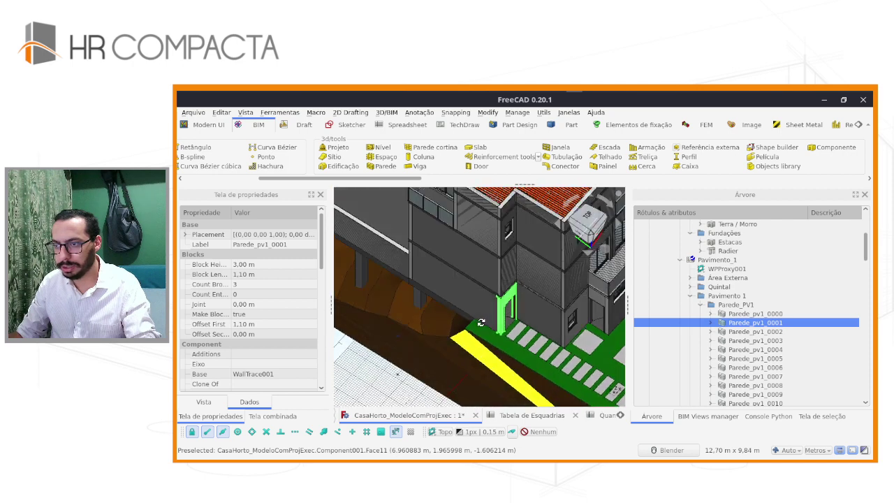
scroll(263, 350, down, 3)
scroll(263, 349, down, 4)
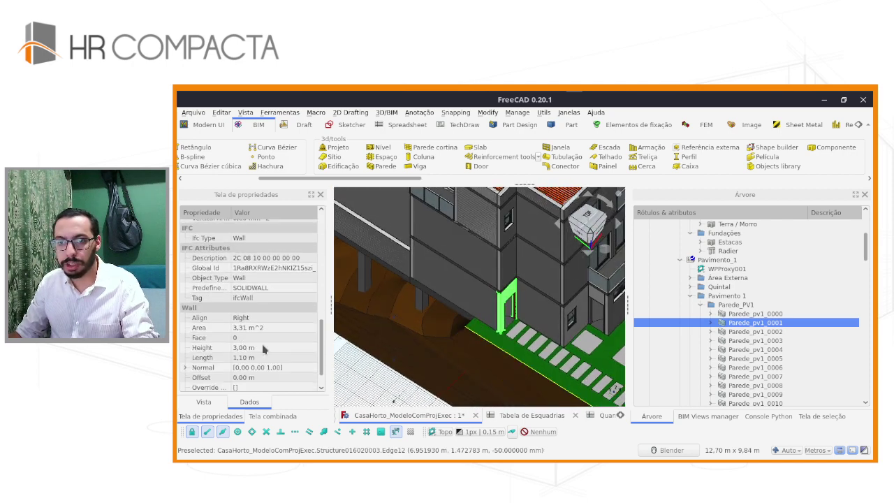
scroll(264, 350, up, 3)
scroll(264, 350, up, 2)
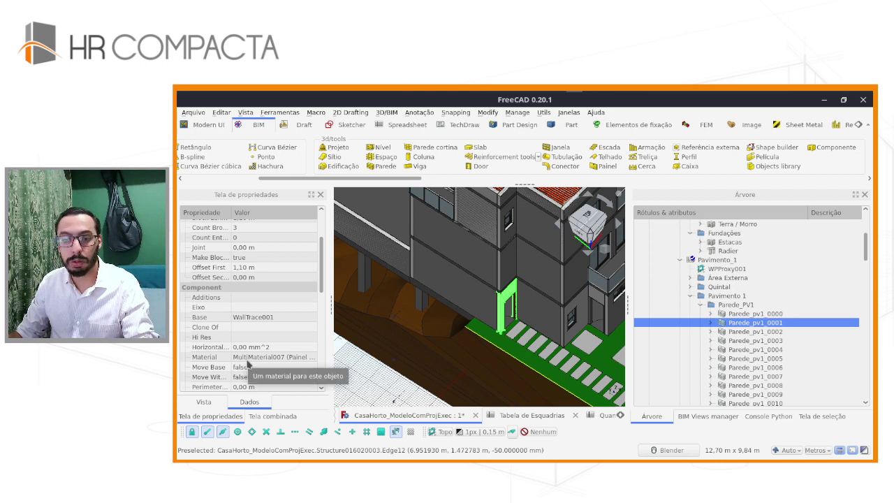
click(241, 358)
click(242, 359)
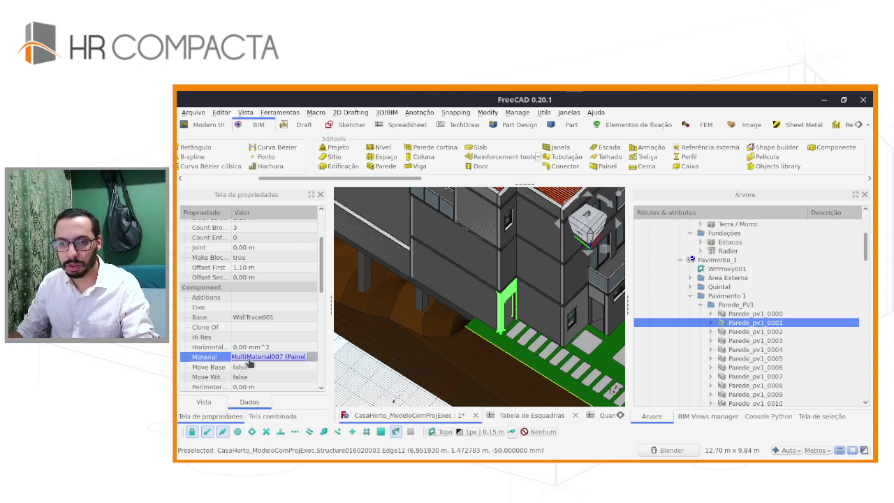
scroll(699, 300, up, 1)
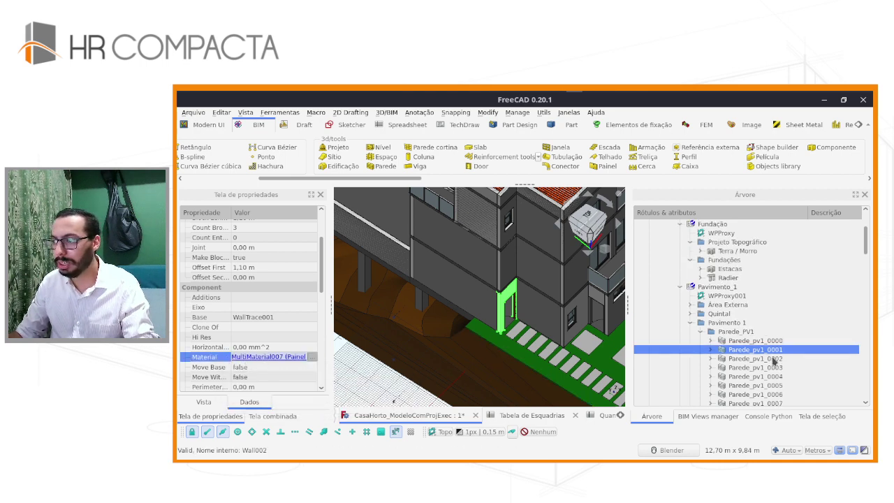
scroll(698, 301, up, 2)
Step: Expand Materiais and read Placa Cimenticia's description and NBR15965 code, leaving it unchanged
click(670, 259)
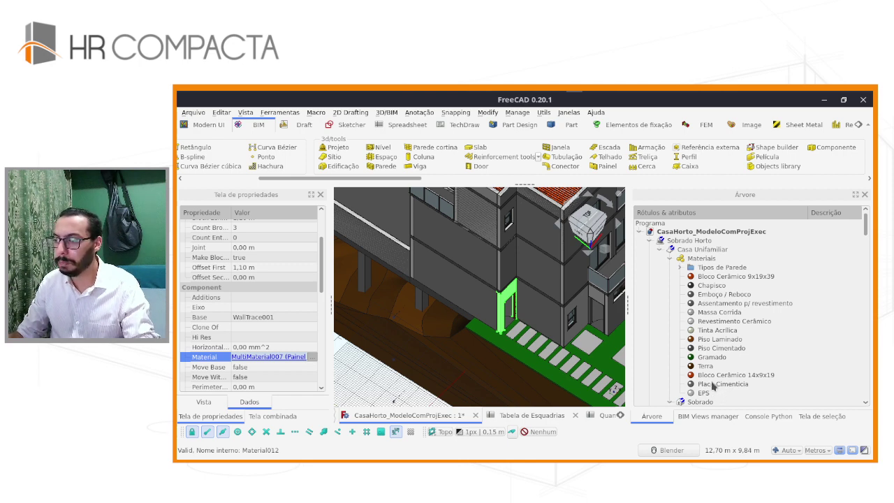
click(712, 386)
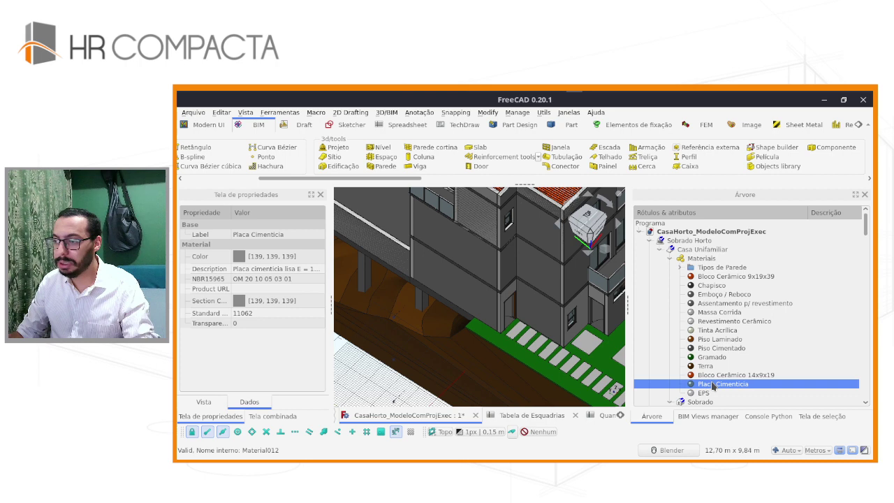
click(273, 271)
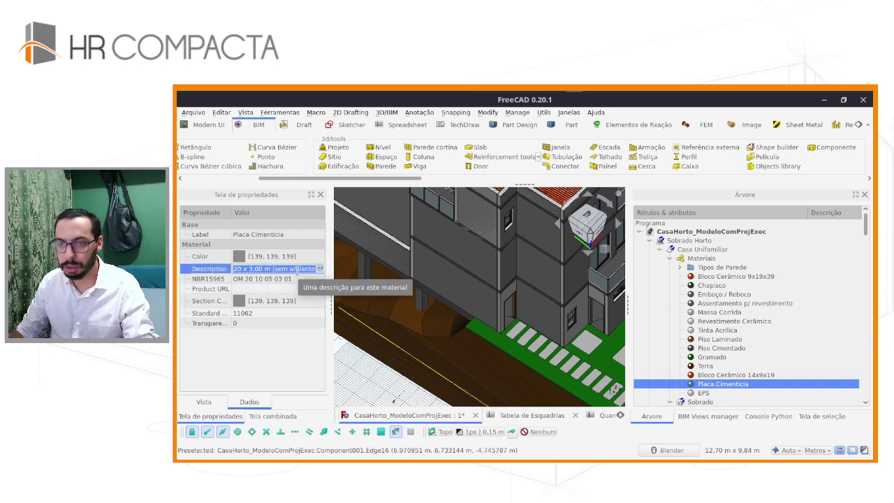
click(243, 280)
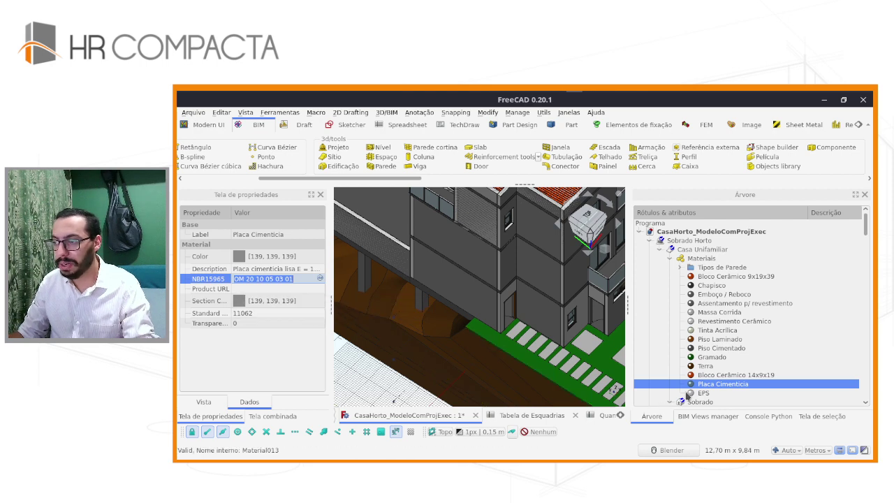
key(Return)
Step: Compare the standard codes of EPS (11615) and Placa Cimenticia (11062), ending on EPS
click(703, 393)
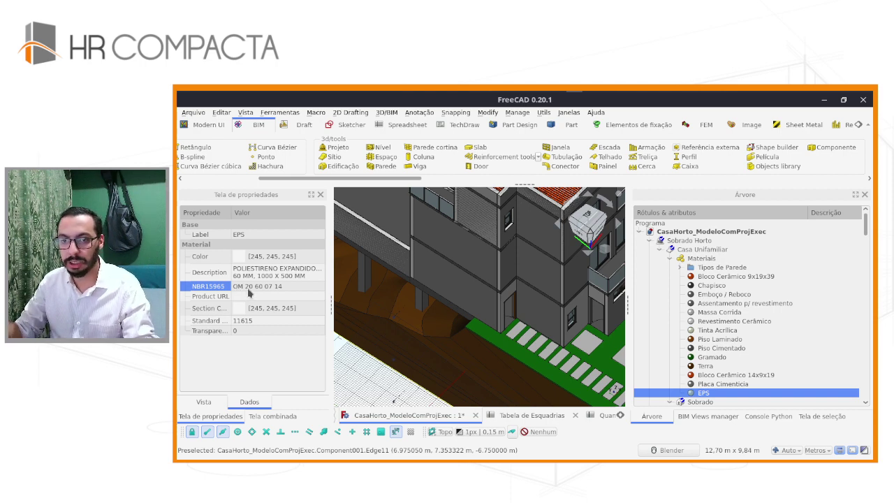
click(264, 318)
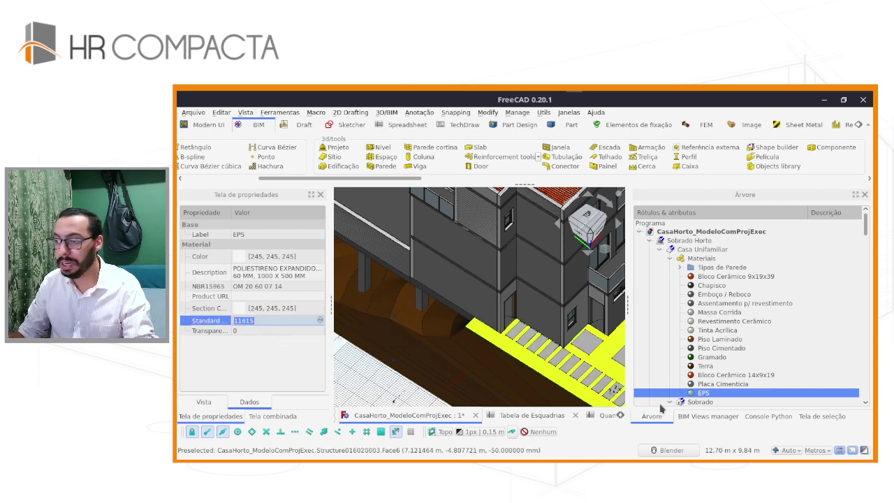
click(716, 385)
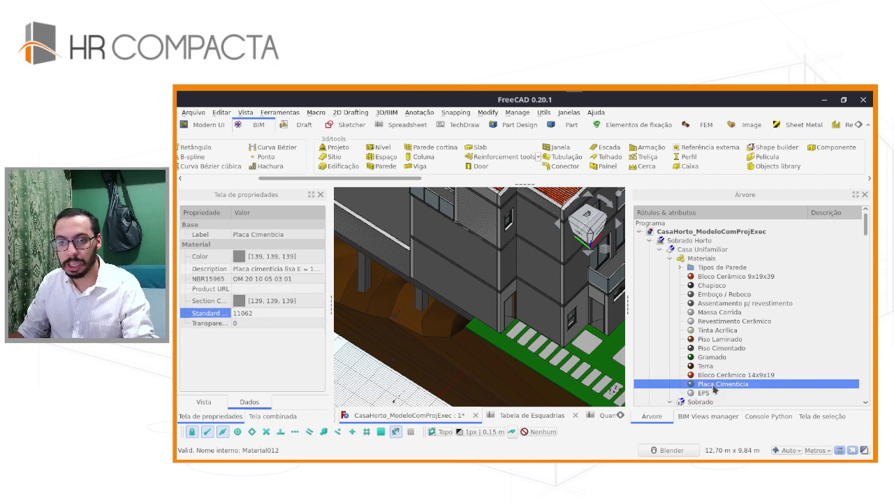
click(250, 315)
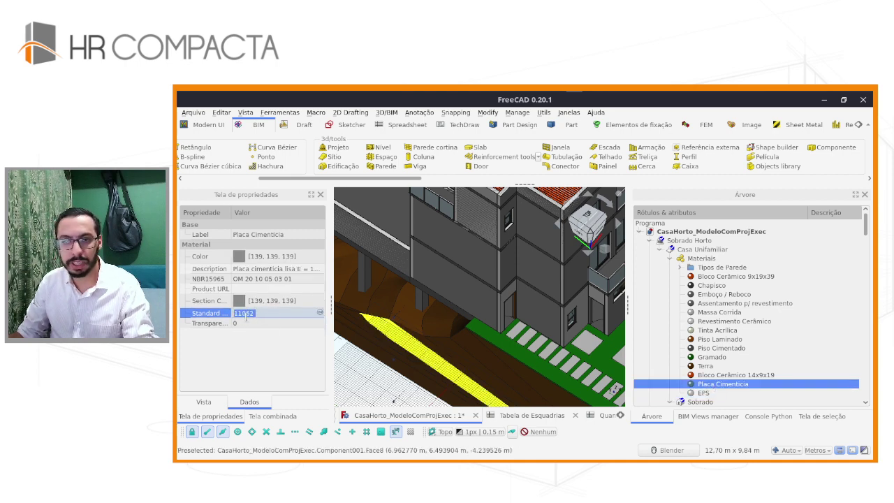
click(705, 394)
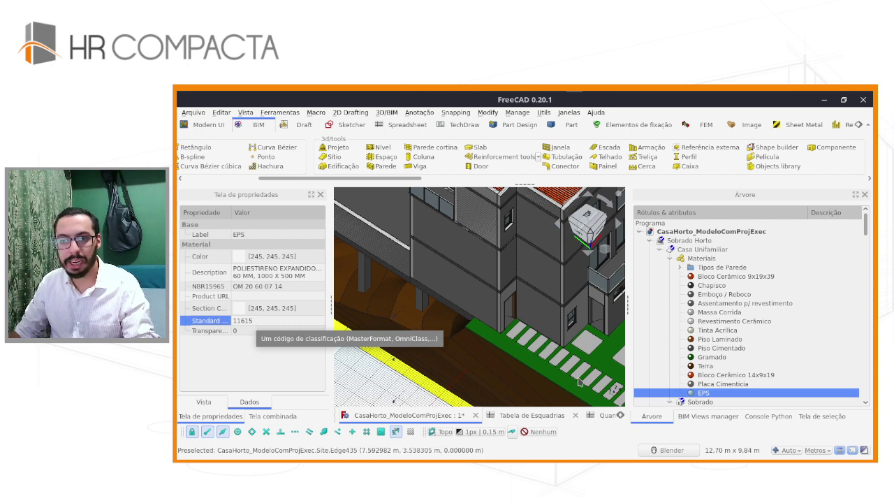
Step: Show Quantitativo de Parede, close Tabela de Esquadrias, and inspect the D4 and D5 area formulas
click(605, 415)
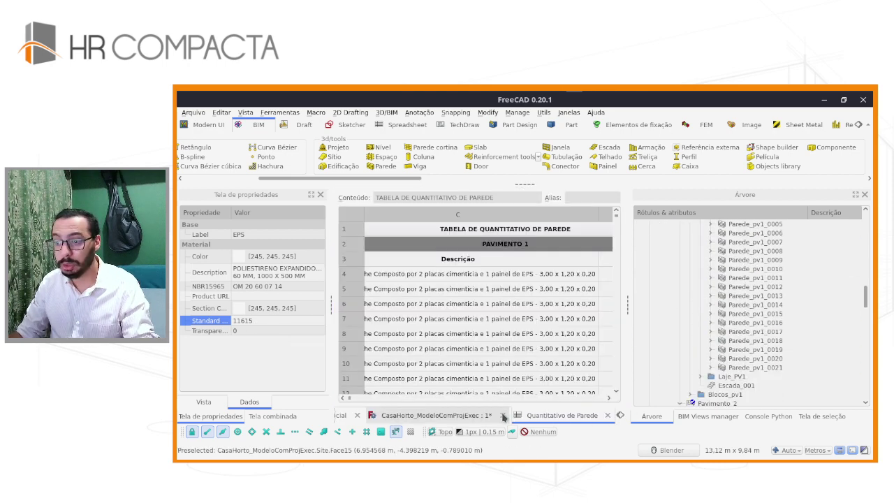
click(503, 416)
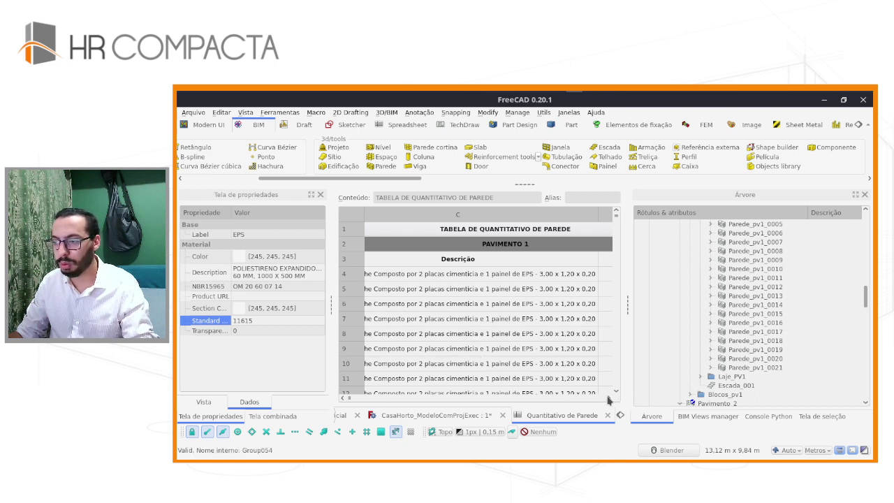
scroll(608, 400, right, 4)
click(434, 280)
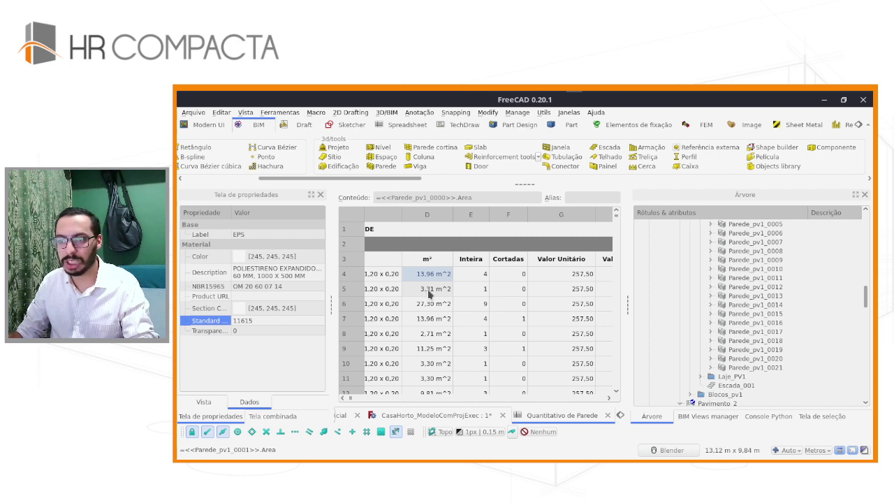
click(430, 292)
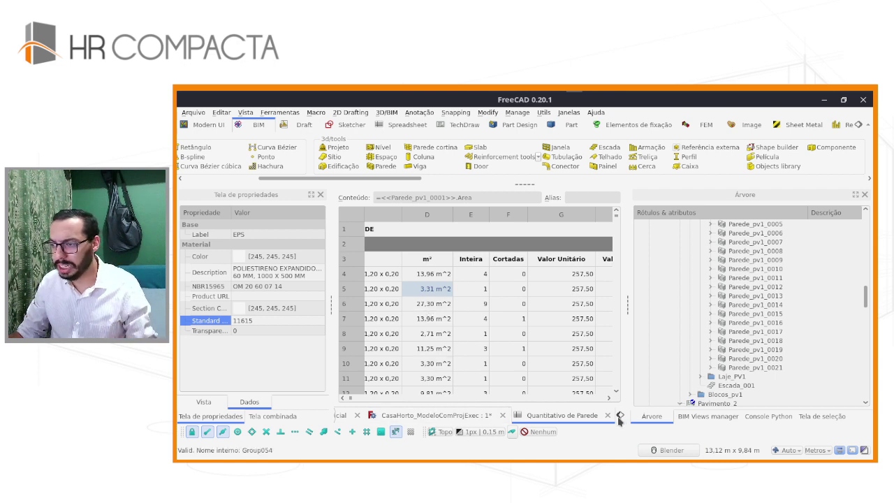
Step: Pick wall Parede_pv1_0000 in the model, then check the whole-panel count formula in E4
click(487, 418)
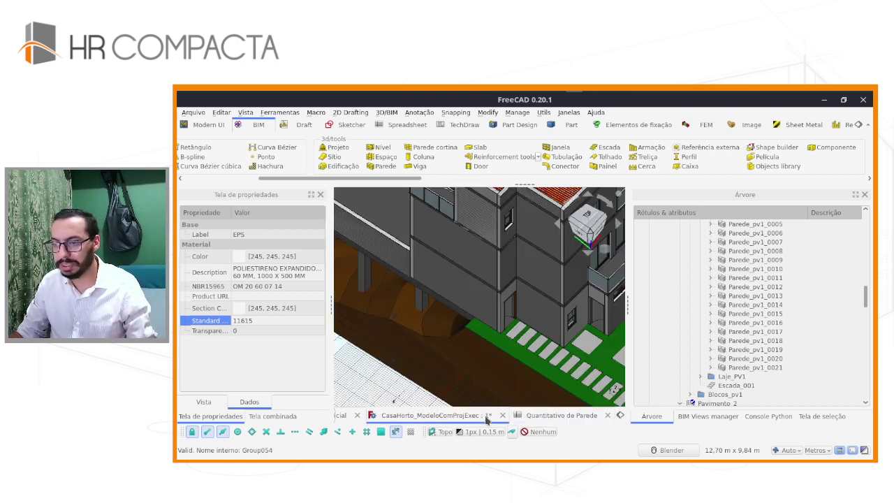
click(459, 293)
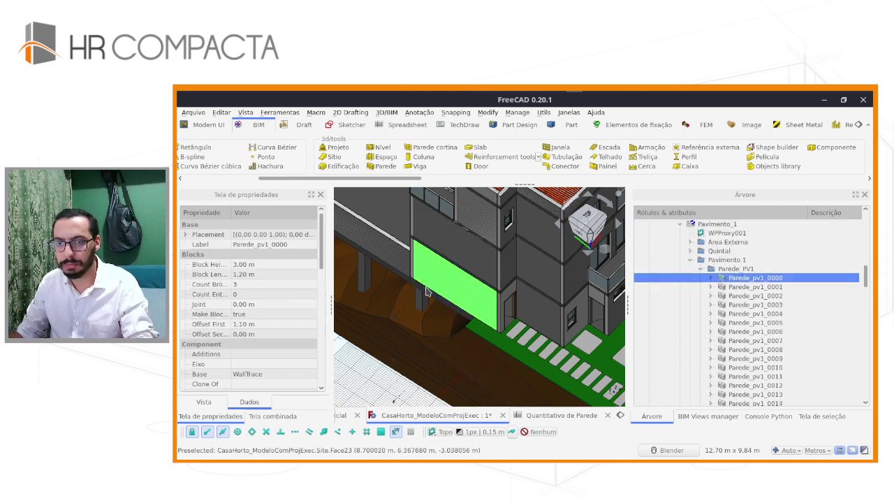
click(567, 416)
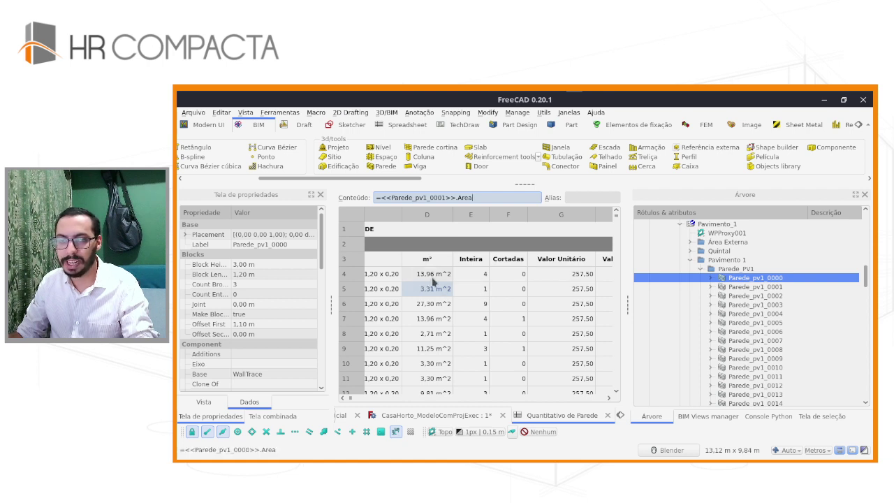
click(468, 282)
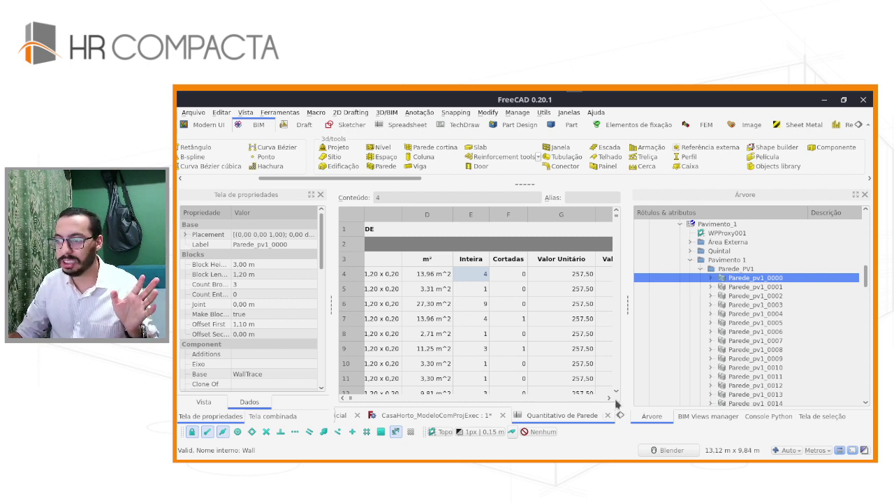
Step: Inspect the Valor Total formula in H4 and the whole-panel count 9 in E6
click(609, 398)
click(569, 276)
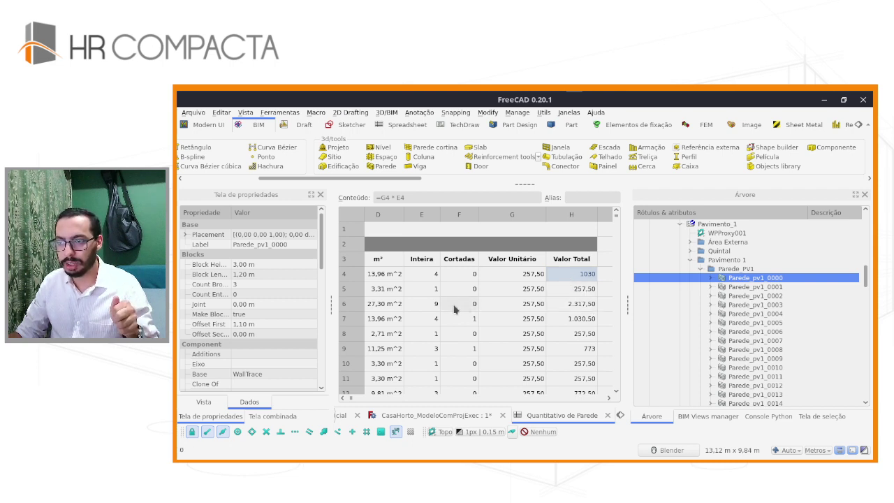
click(433, 309)
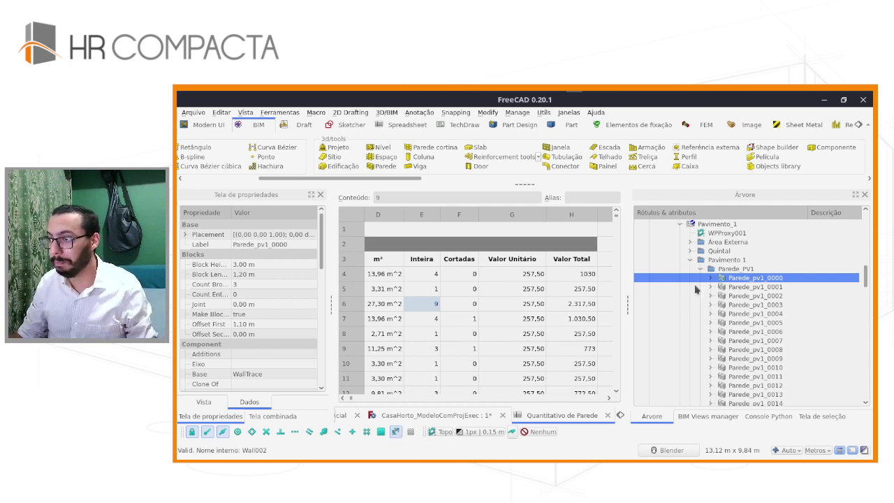
Step: Collapse the Parede_PV1 wall group and scroll down through the wall quantities
click(702, 269)
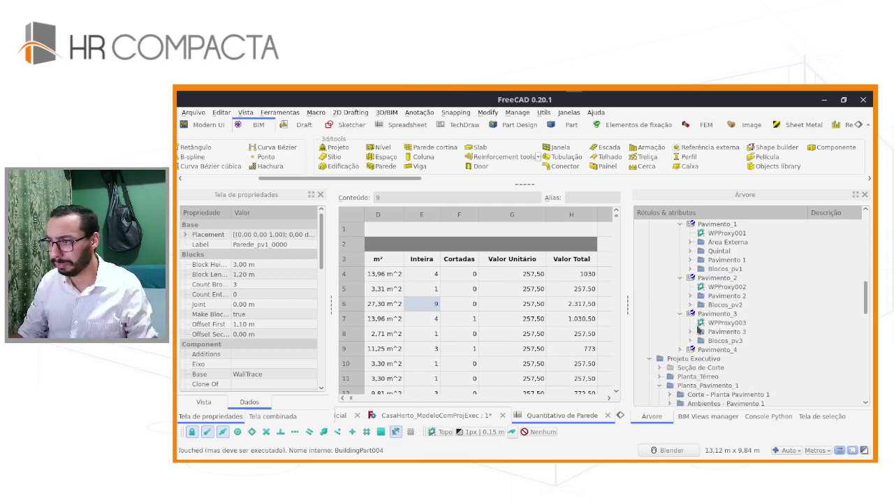
scroll(697, 331, down, 4)
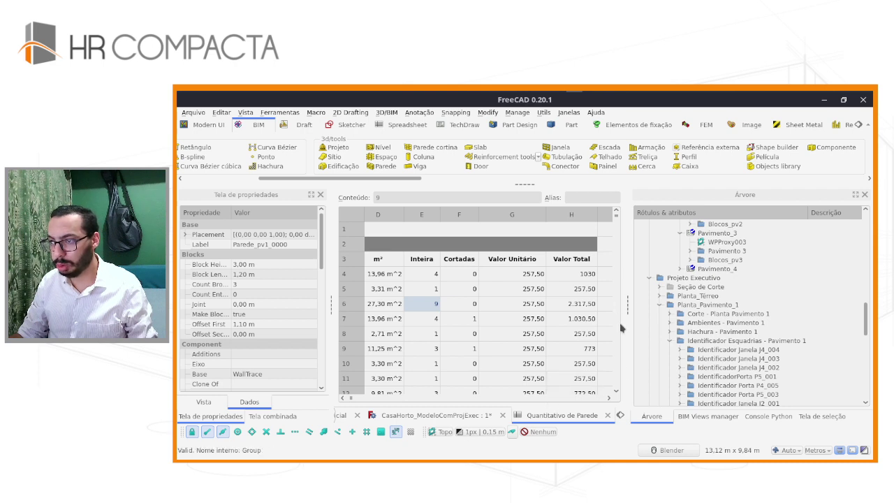
scroll(615, 396, down, 1)
scroll(616, 395, down, 1)
scroll(615, 395, down, 2)
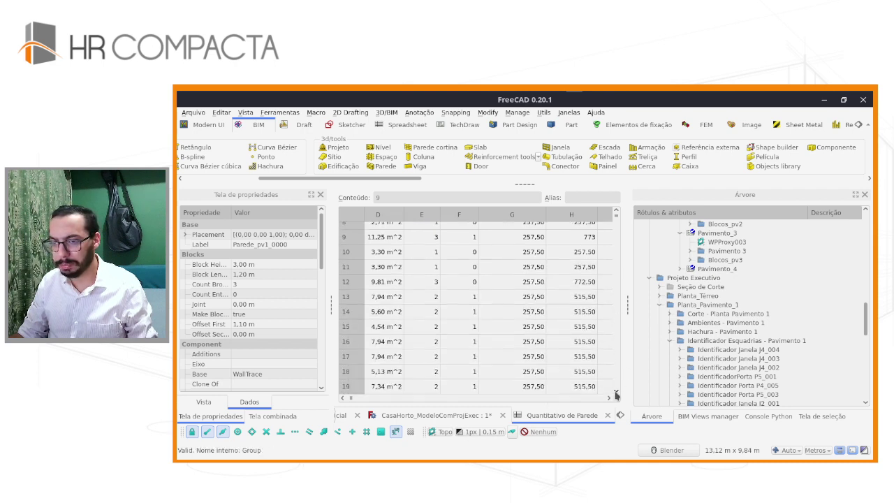
scroll(615, 395, down, 1)
scroll(615, 395, down, 1)
scroll(615, 396, down, 1)
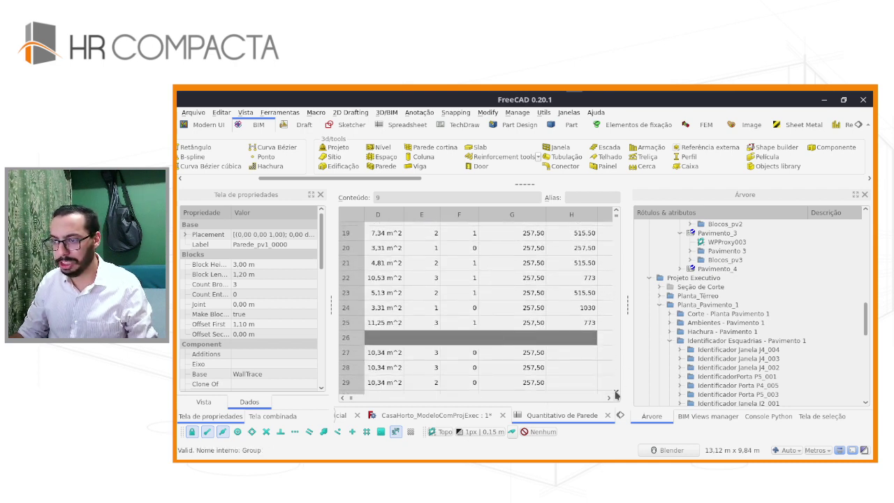
scroll(614, 395, down, 1)
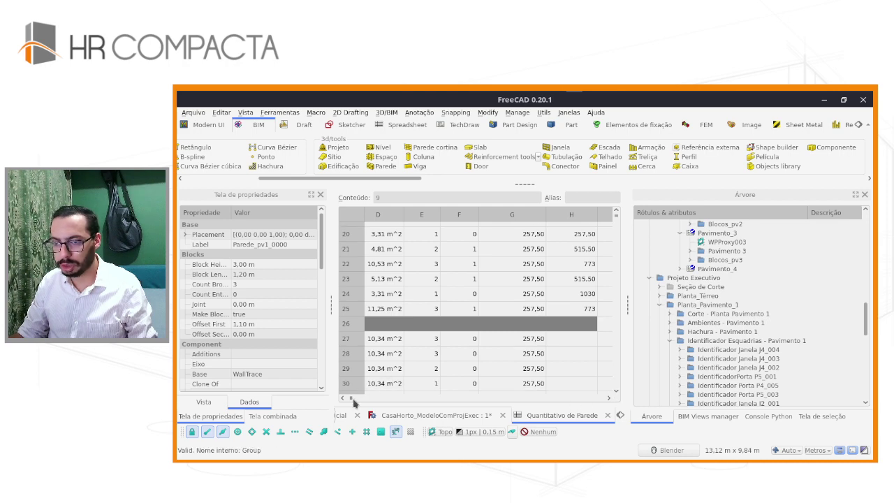
Step: Switch between document tabs and review the PAVIMENTO 1 and PAVIMENTO 2 totals up to 2.317,50
click(353, 400)
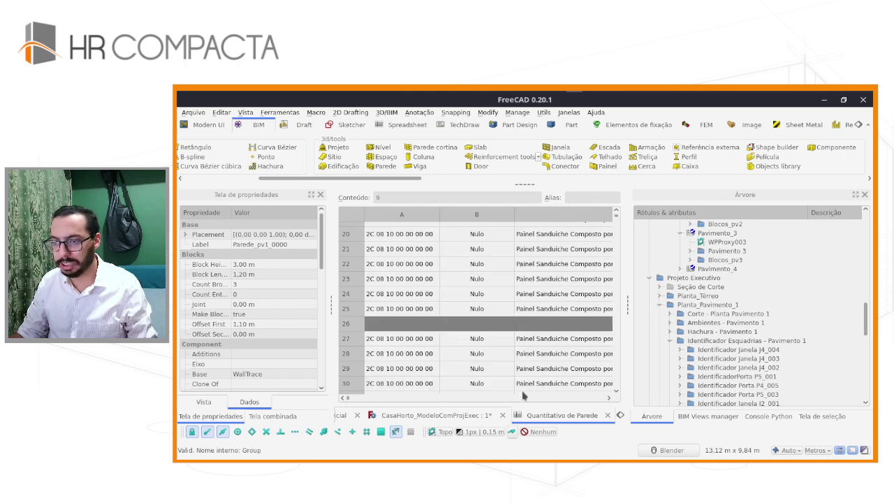
click(608, 398)
click(608, 397)
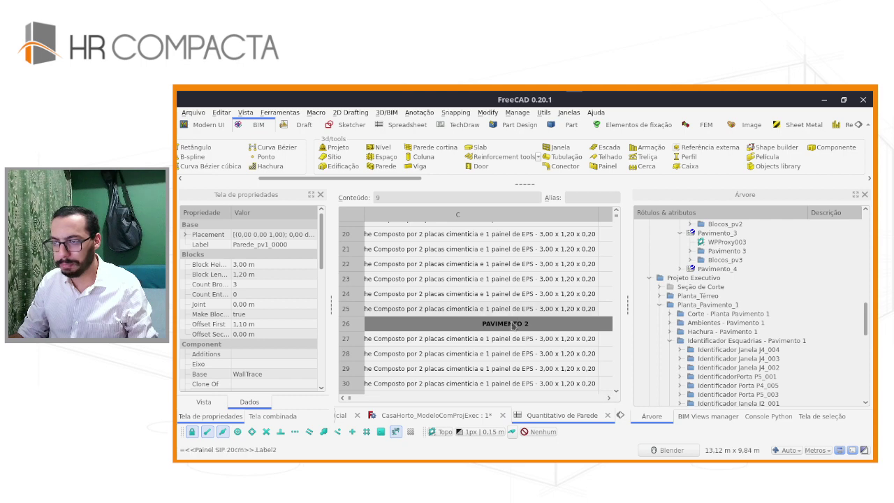
scroll(499, 371, down, 1)
scroll(517, 294, up, 7)
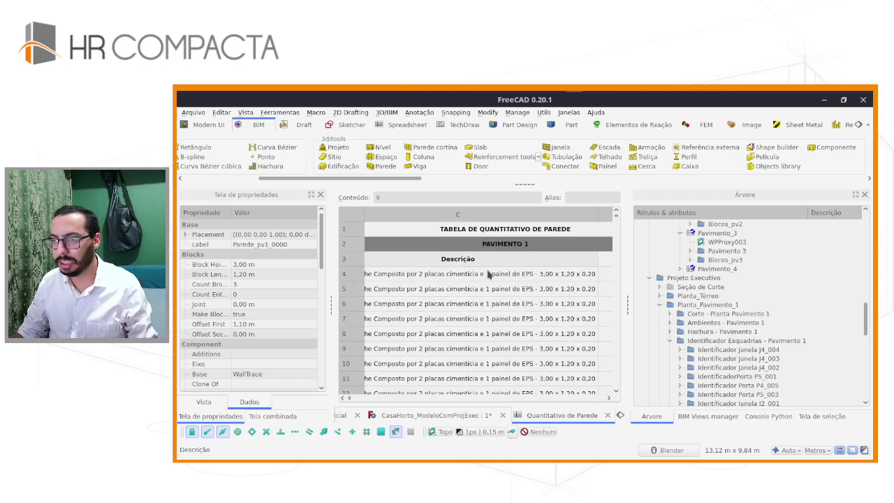
scroll(699, 321, down, 5)
scroll(717, 328, down, 5)
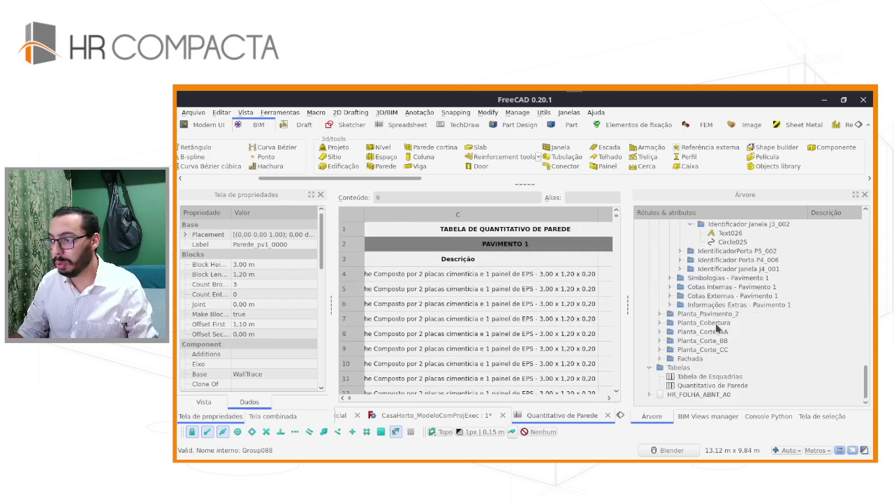
Step: In the house model, set a rotated top view and pan to the floor plan drawings
click(458, 415)
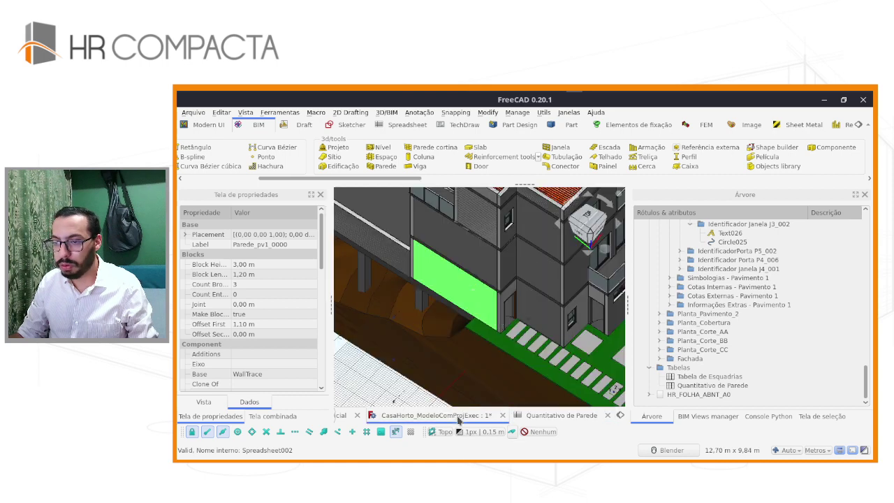
click(587, 213)
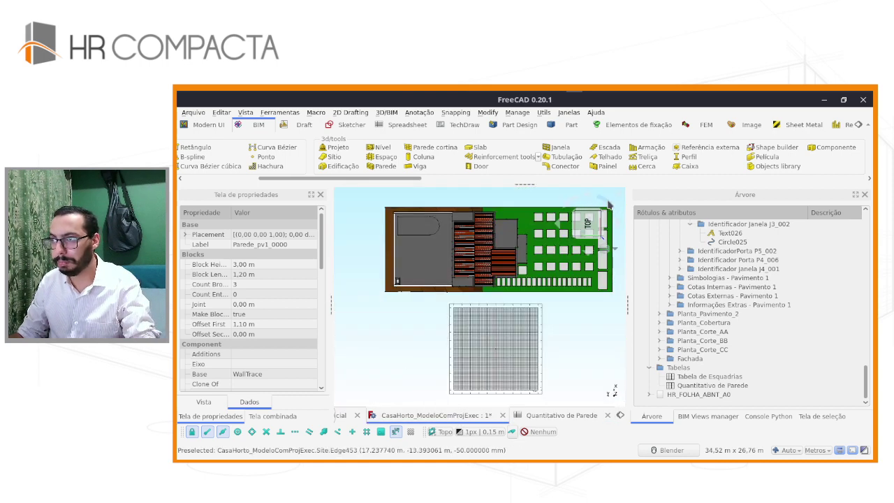
click(608, 204)
shift+middle_drag(531, 230, 318, 231)
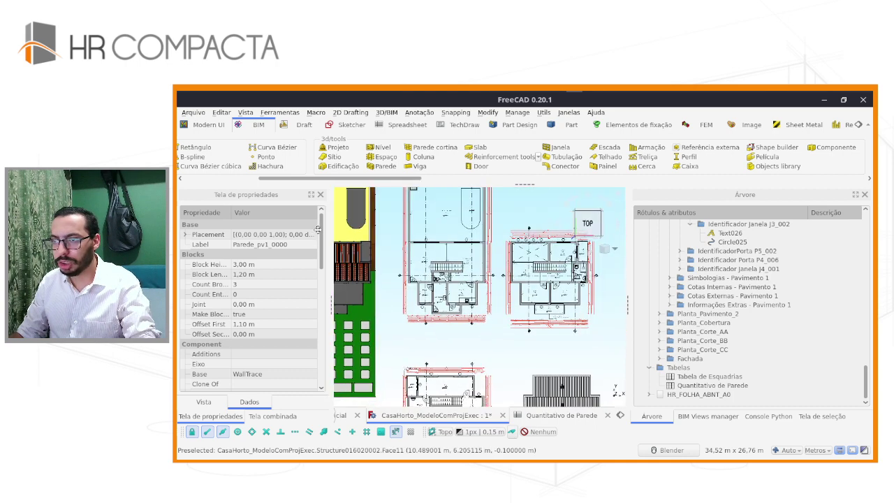
Step: Open HR_FOLHA_ABNT_A0 and zoom into the floor plan's Lavabo and stair area
click(696, 395)
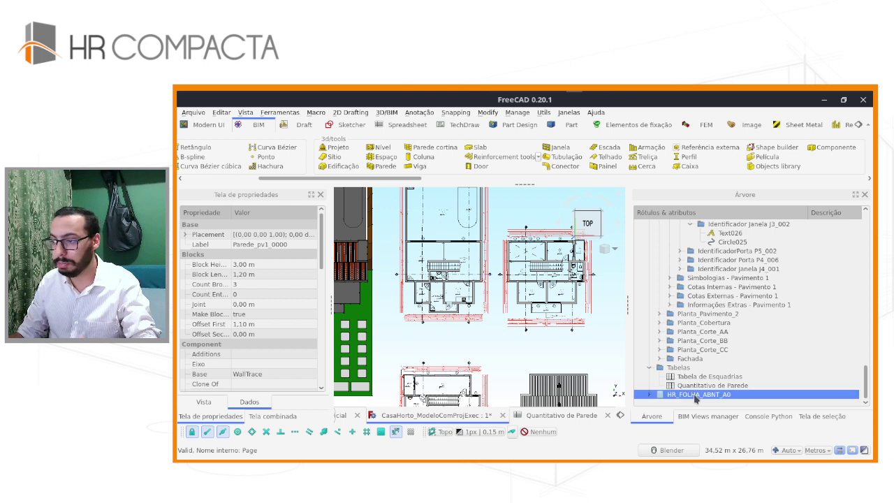
double_click(696, 395)
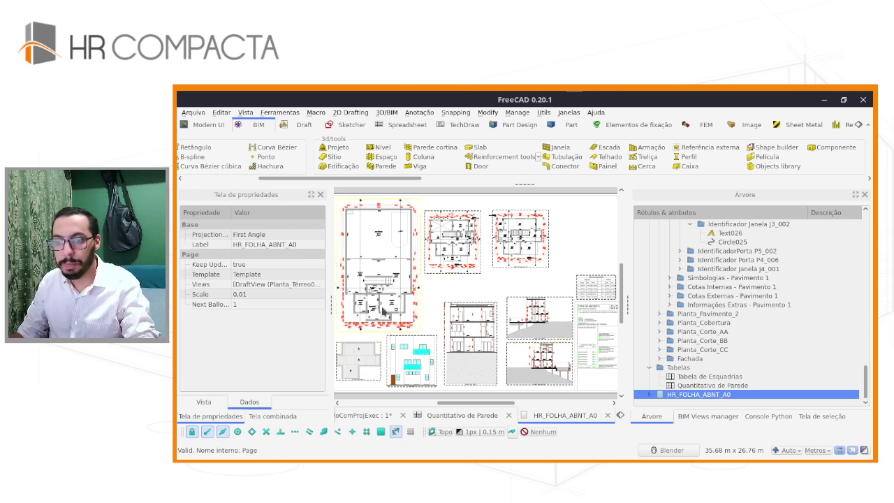
scroll(382, 311, up, 3)
scroll(382, 311, up, 3)
scroll(382, 311, up, 2)
scroll(383, 312, up, 2)
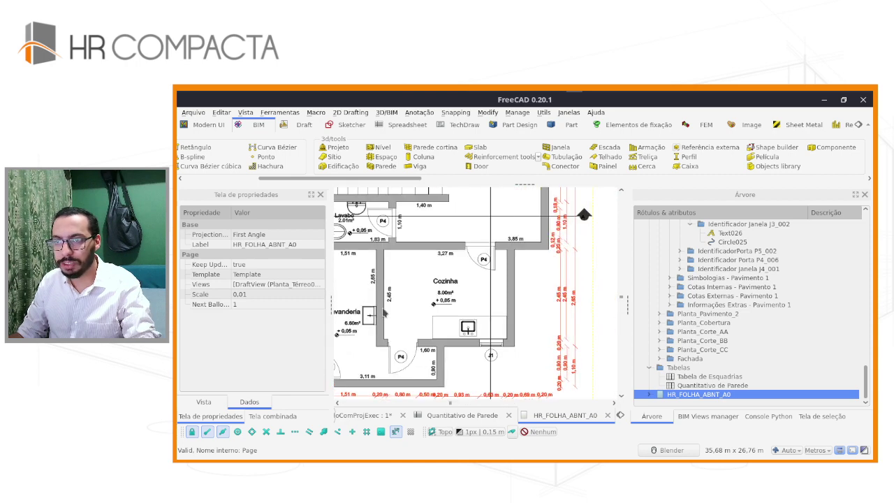
middle_drag(409, 287, 482, 334)
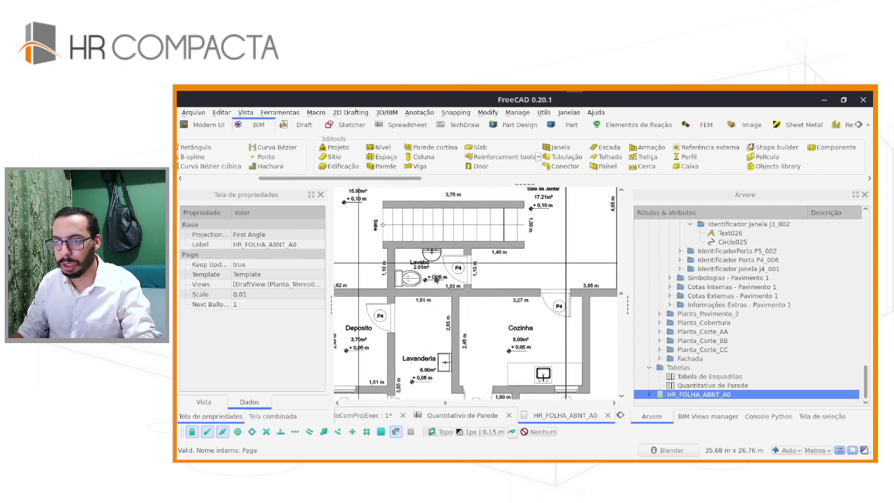
scroll(450, 352, down, 3)
scroll(455, 302, down, 2)
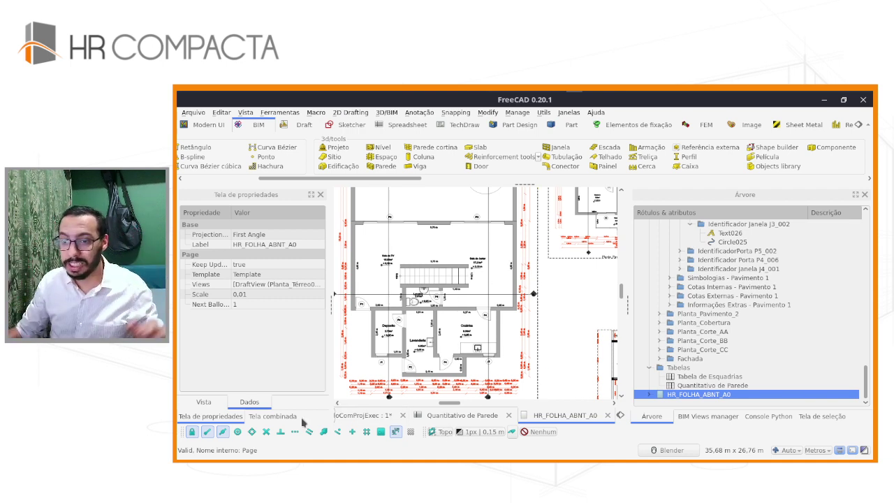
Step: Return to the house model and orbit it into a tilted perspective
click(357, 414)
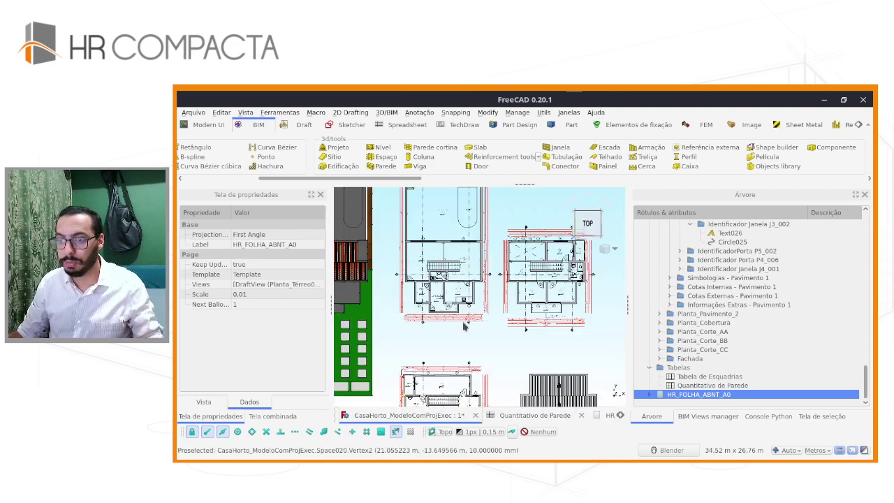
scroll(484, 345, up, 1)
scroll(485, 345, up, 2)
middle_drag(485, 345, 643, 282)
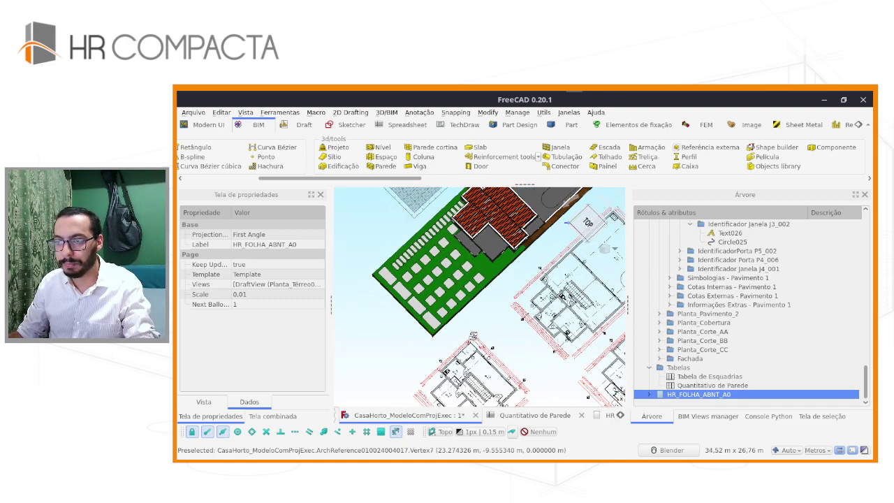
scroll(670, 287, up, 3)
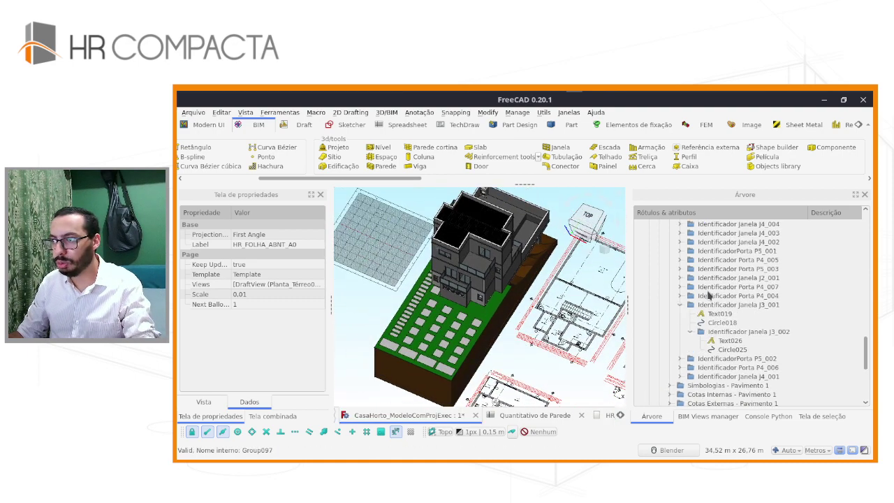
scroll(707, 295, up, 3)
Step: Select Seção de Corte, switch to Top view and centre the Pavimento 1 floor plans
click(697, 322)
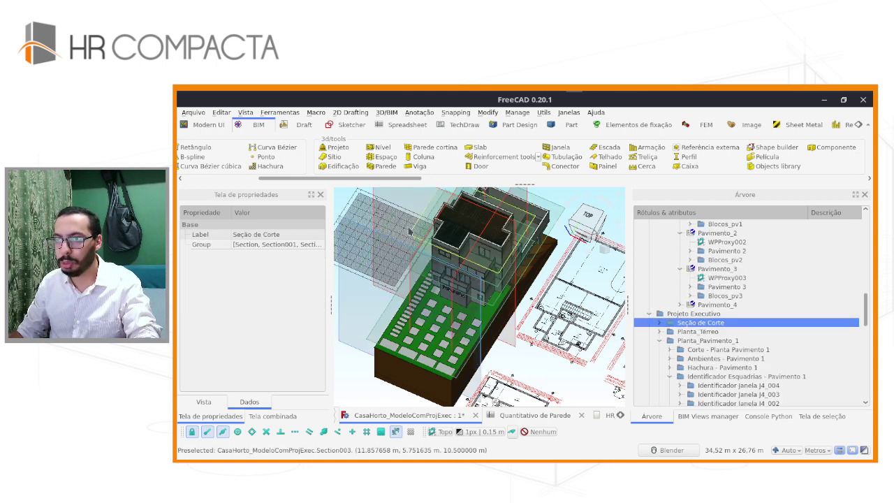
mouse_move(485, 247)
middle_down()
mouse_move(453, 243)
mouse_move(530, 336)
middle_up()
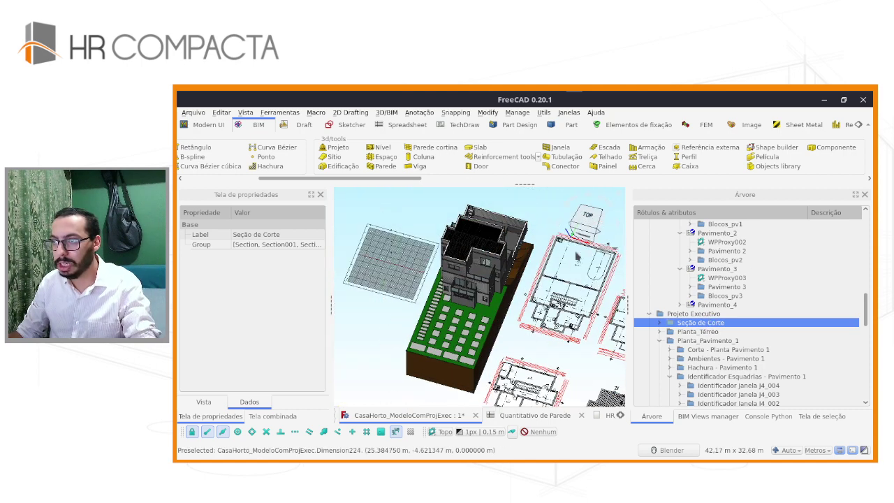
key(2)
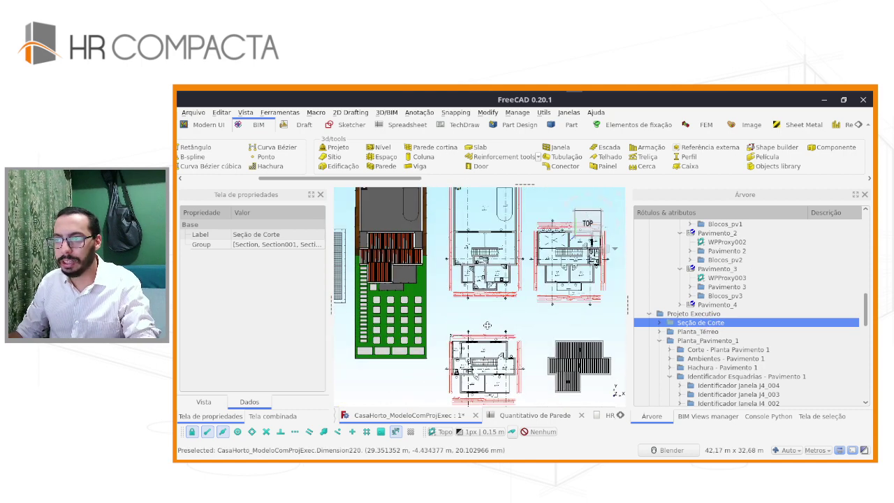
scroll(580, 277, up, 2)
shift+middle_drag(580, 277, 375, 278)
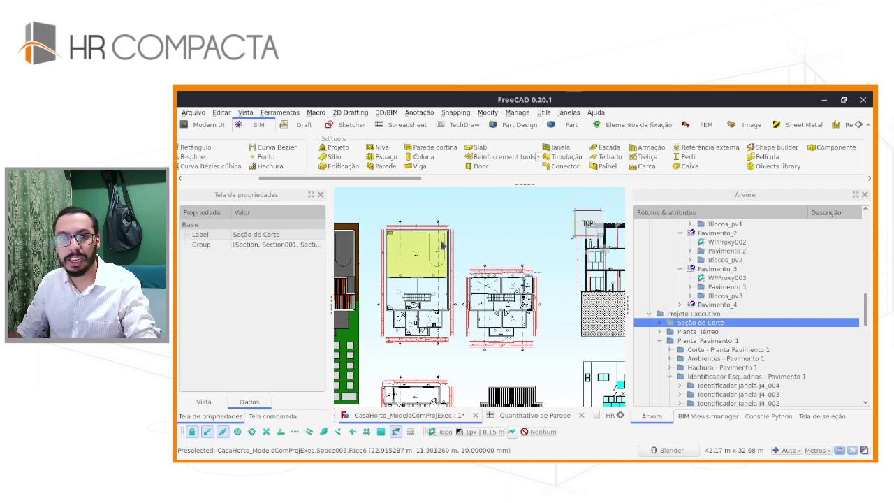
scroll(421, 290, up, 2)
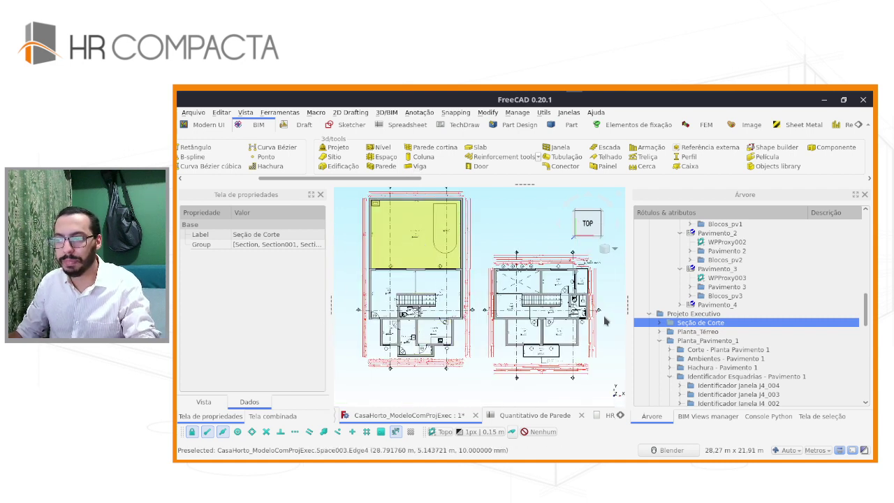
scroll(721, 374, down, 2)
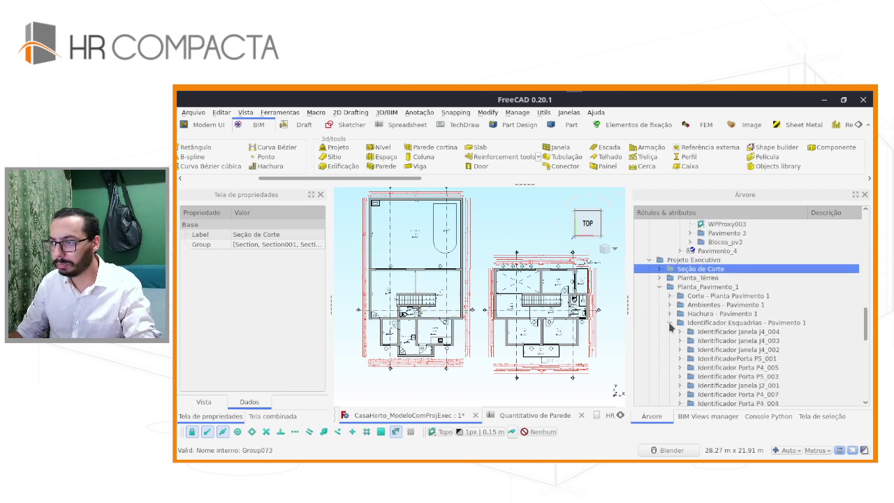
Step: Collapse the window identifiers and inspect Planta_Pavimento_1 and its Planta_Pavimento1 cut view
click(670, 323)
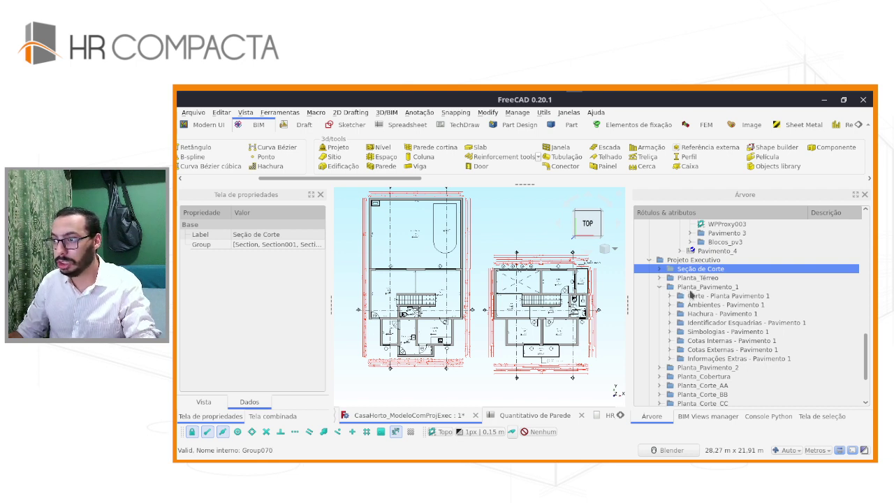
click(691, 287)
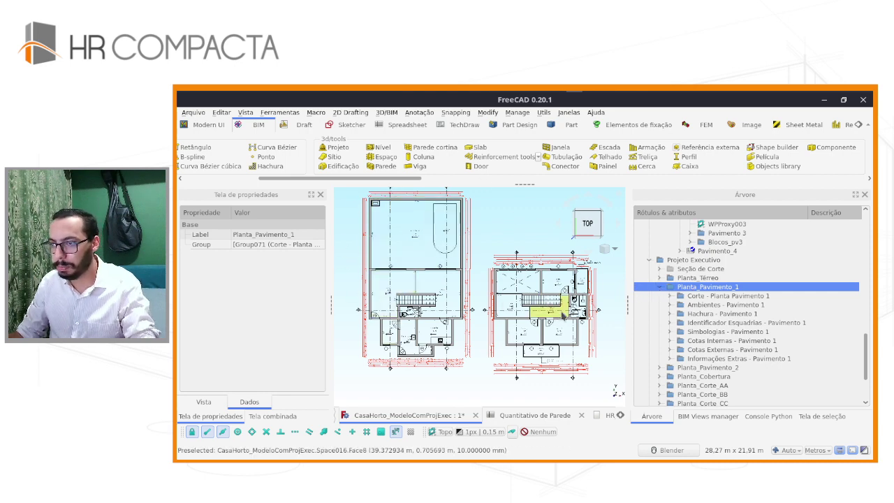
scroll(563, 316, up, 2)
scroll(545, 306, up, 2)
scroll(524, 293, up, 2)
scroll(503, 282, up, 2)
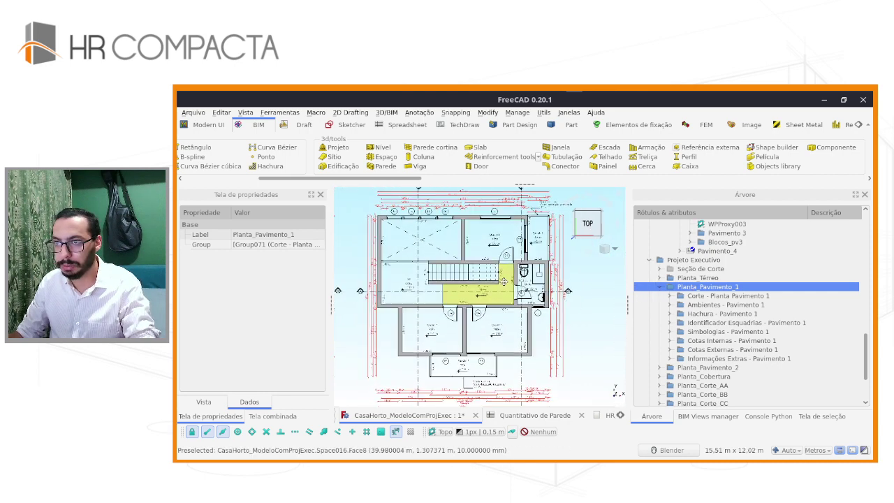
scroll(503, 281, down, 1)
scroll(503, 282, down, 1)
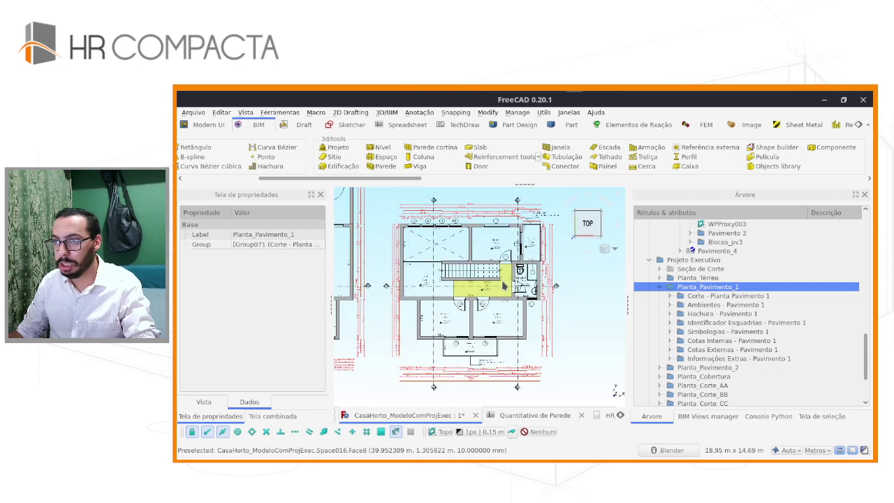
click(701, 298)
click(669, 297)
click(718, 306)
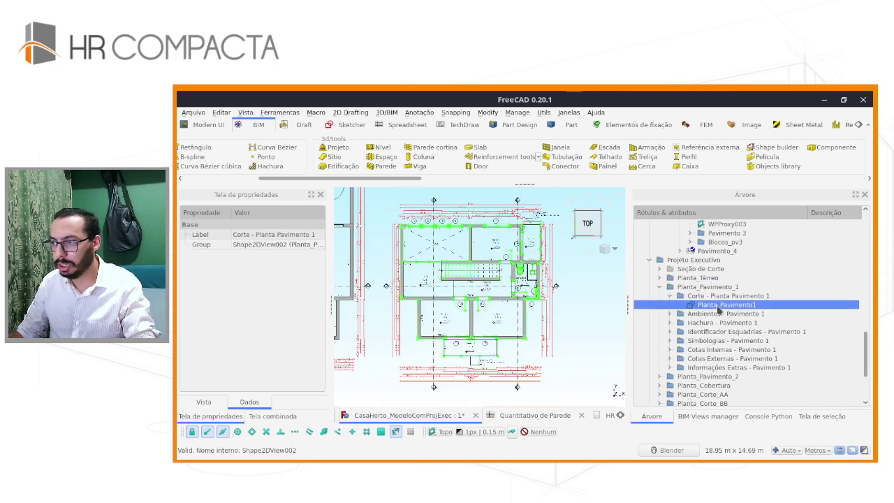
click(670, 296)
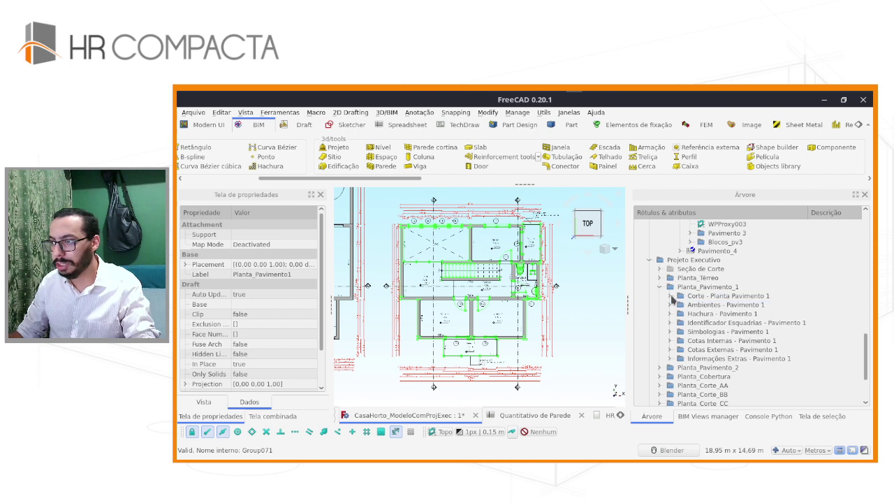
Step: Highlight the Pavimento 1 rooms, including Sacada 1, Banheiro 1 and Corredor, then collapse the group
click(671, 306)
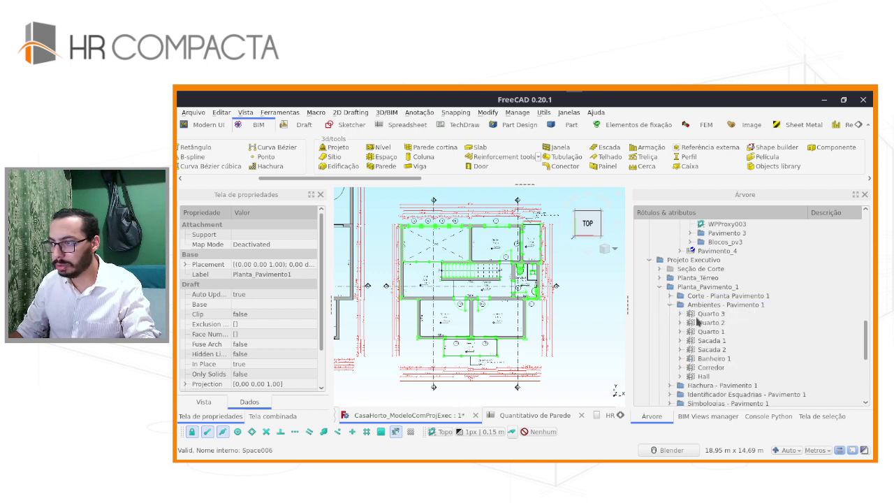
click(699, 314)
click(702, 333)
click(706, 341)
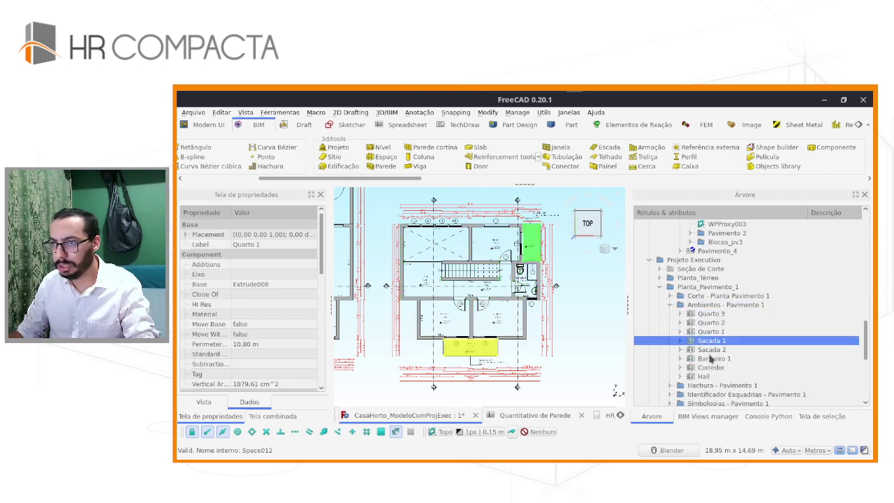
click(711, 358)
scroll(540, 294, up, 2)
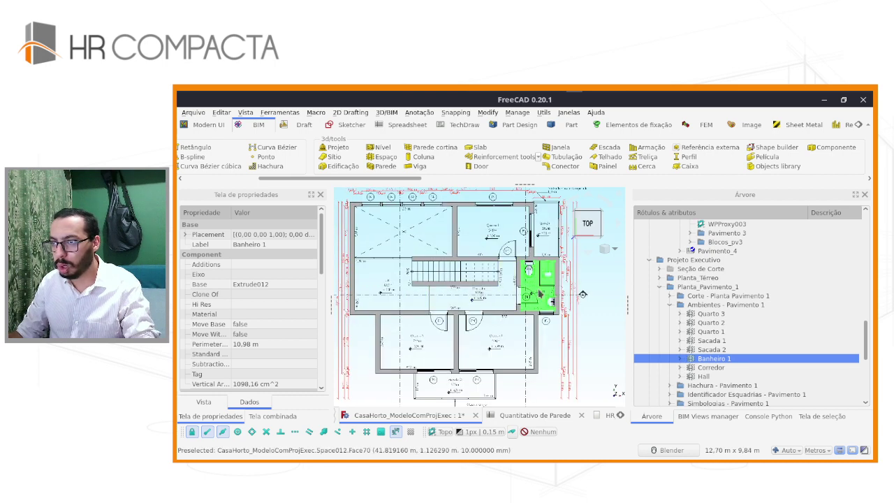
scroll(540, 294, up, 3)
scroll(540, 295, down, 2)
scroll(540, 294, down, 1)
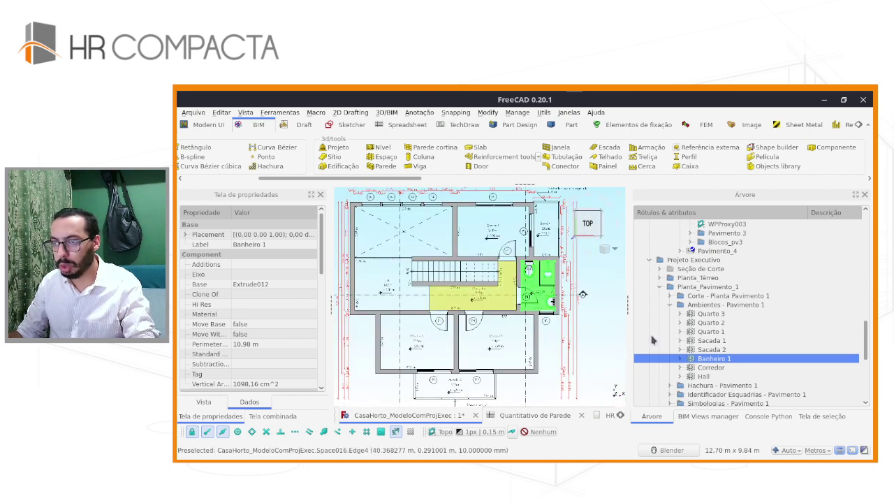
click(711, 367)
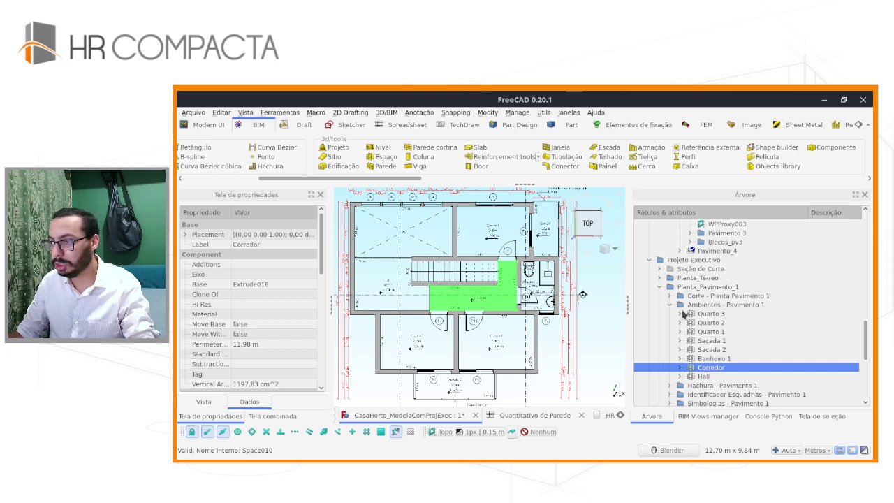
click(670, 305)
Step: Review the hatch outlines, including Rectangle042 and Rectangle044, in the Hachura - Pavimento 1 group
click(696, 315)
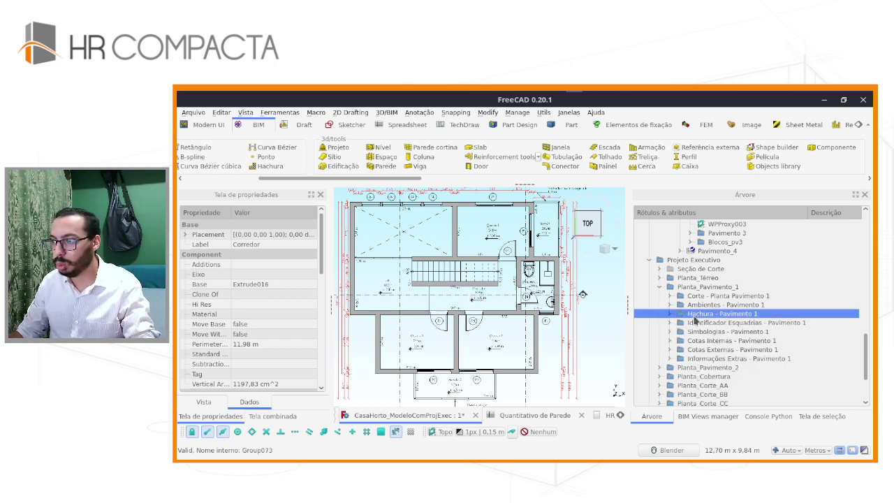
click(672, 314)
click(710, 323)
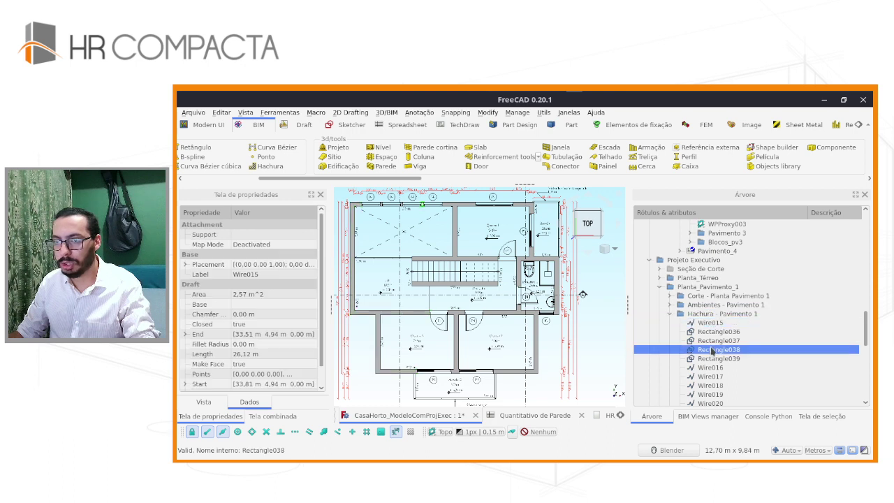
click(710, 367)
scroll(716, 356, down, 3)
click(713, 332)
click(711, 358)
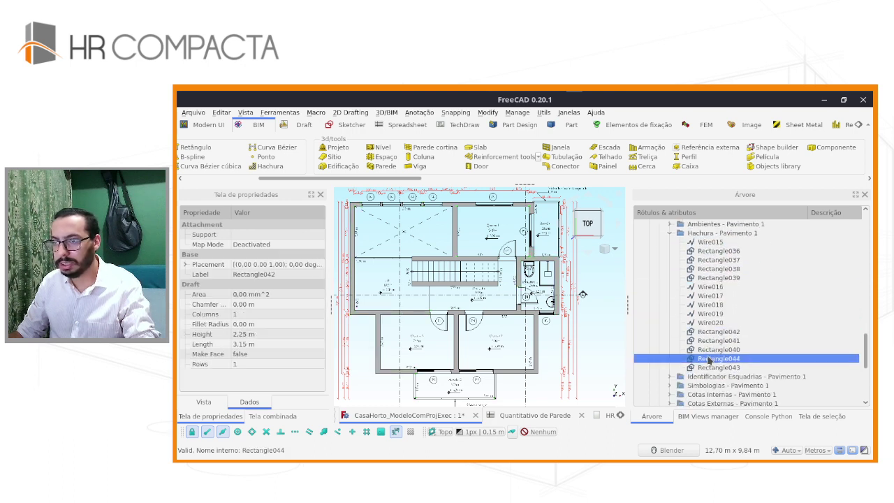
click(670, 234)
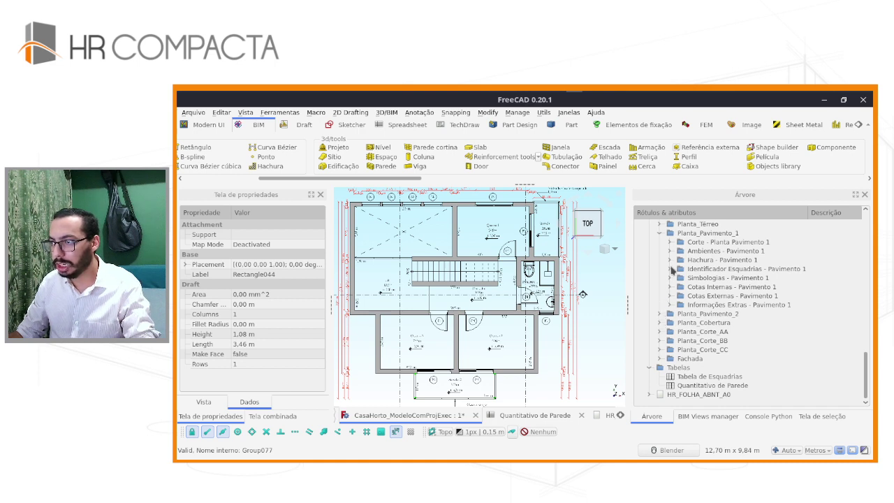
Step: Inspect the opening tags J4_004, J4_002, P4_005 and J2_001 in Identificador Esquadrias - Pavimento 1
click(670, 268)
click(700, 278)
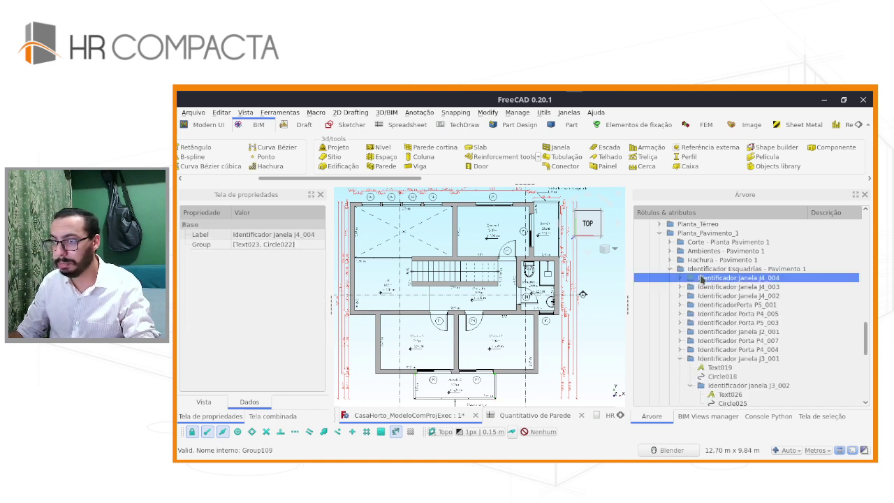
click(702, 296)
click(706, 314)
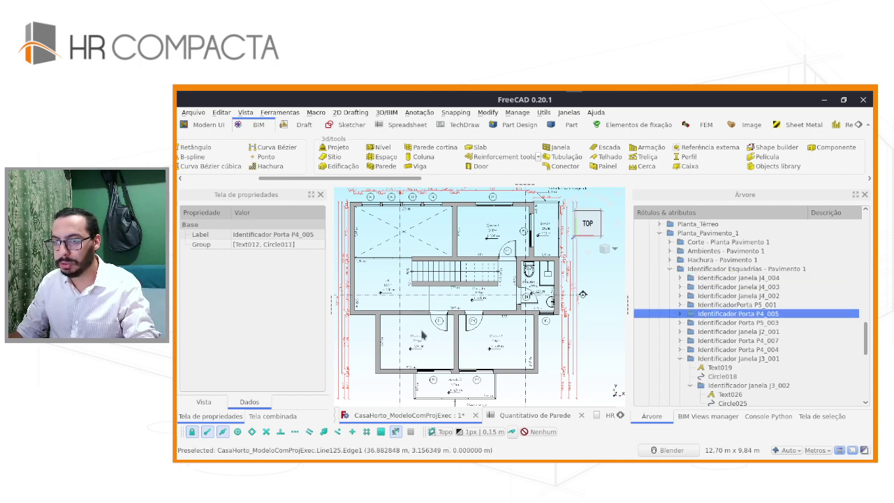
scroll(444, 321, up, 5)
scroll(447, 328, up, 2)
scroll(559, 330, down, 2)
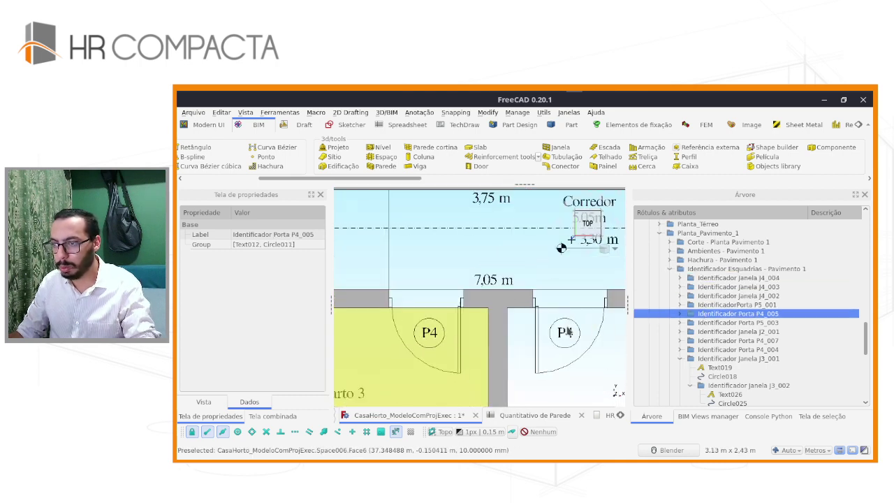
scroll(568, 332, down, 2)
scroll(567, 331, down, 2)
scroll(567, 331, down, 2)
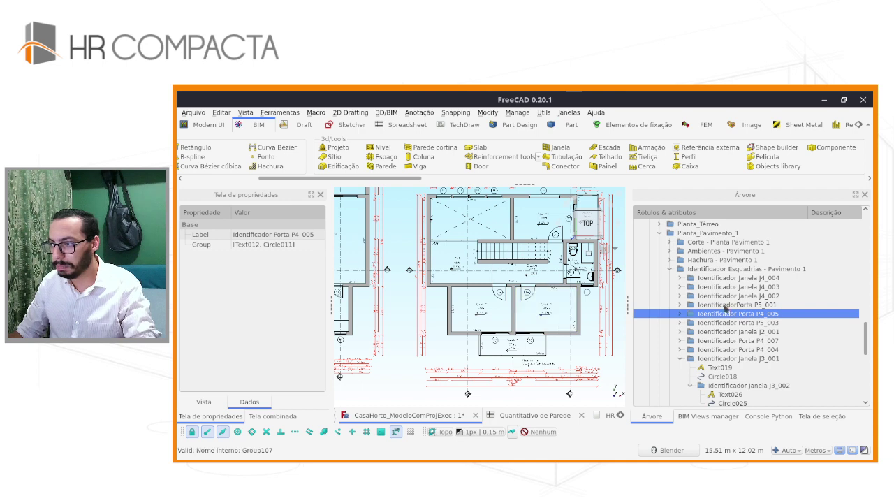
click(726, 332)
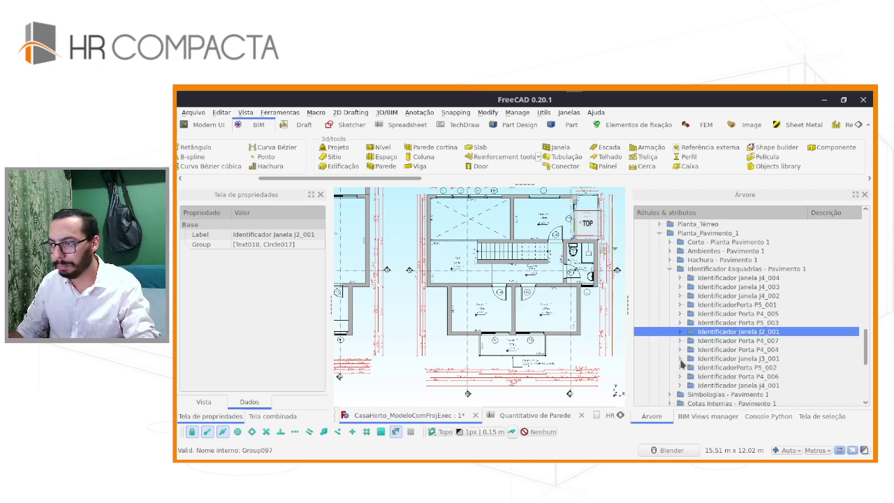
click(669, 269)
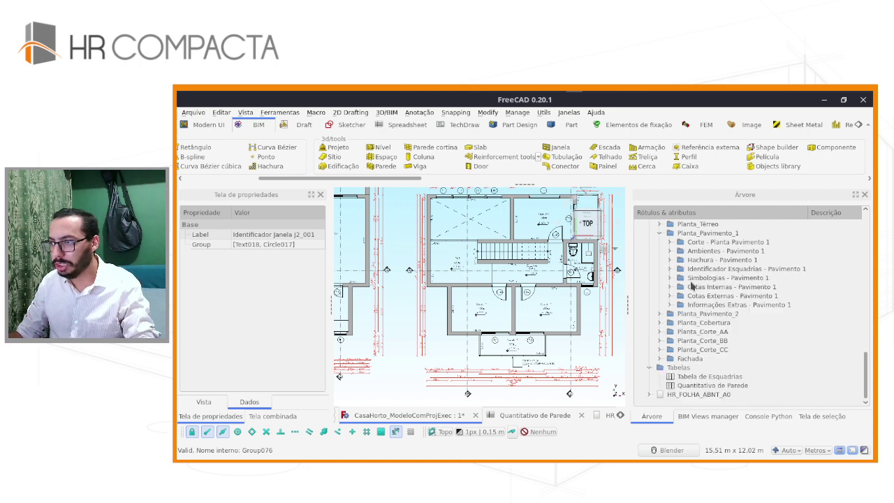
Step: Inspect the stair and level symbols such as Nivel014, then make Cotas Externas - Pavimento 1 visible again
click(693, 279)
mouse_move(567, 290)
shift+middle_down()
mouse_move(523, 299)
mouse_move(521, 314)
shift+middle_up()
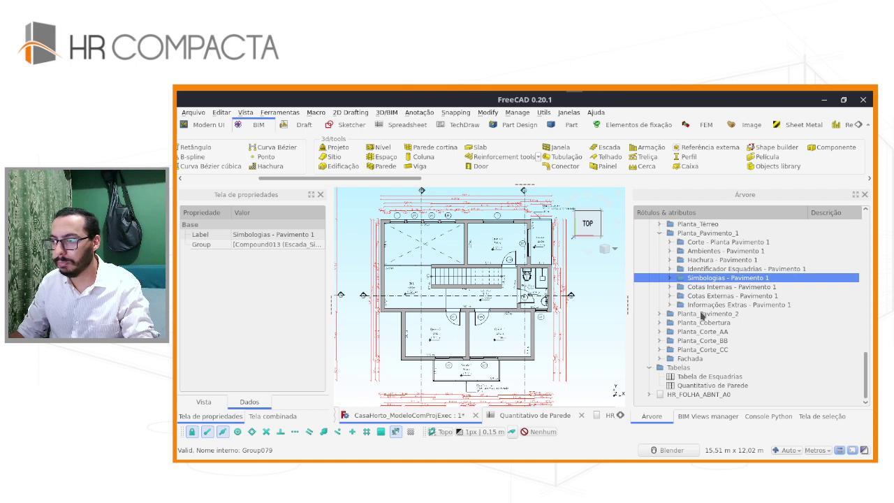
click(697, 287)
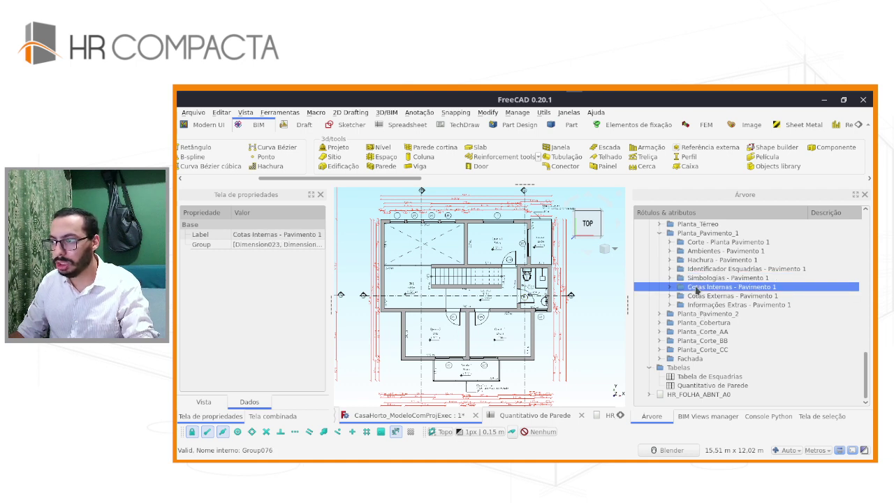
click(670, 278)
click(698, 287)
click(707, 314)
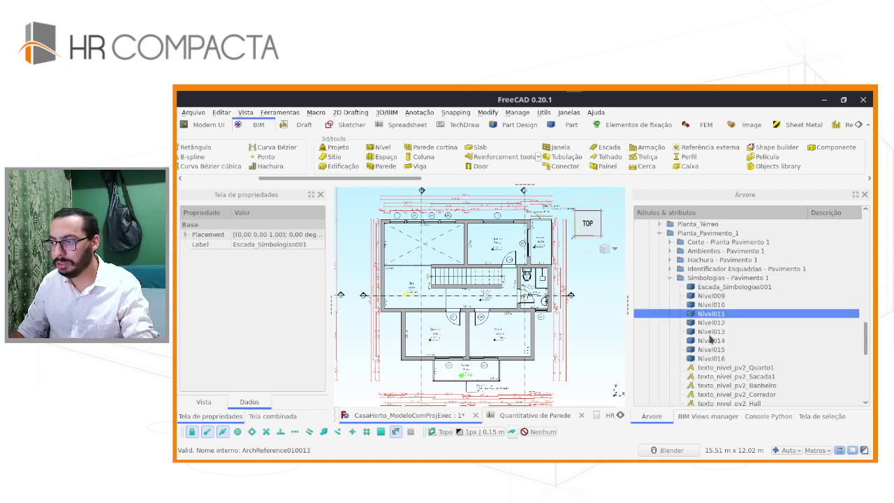
click(709, 340)
click(670, 278)
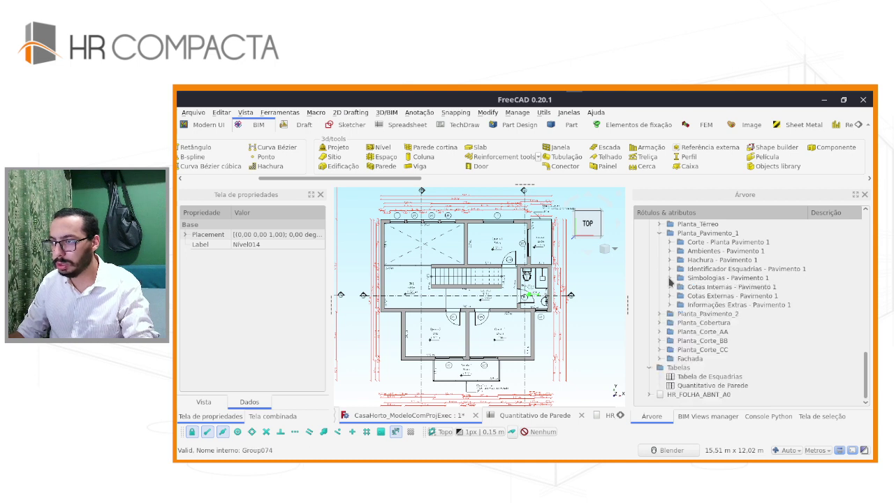
click(709, 288)
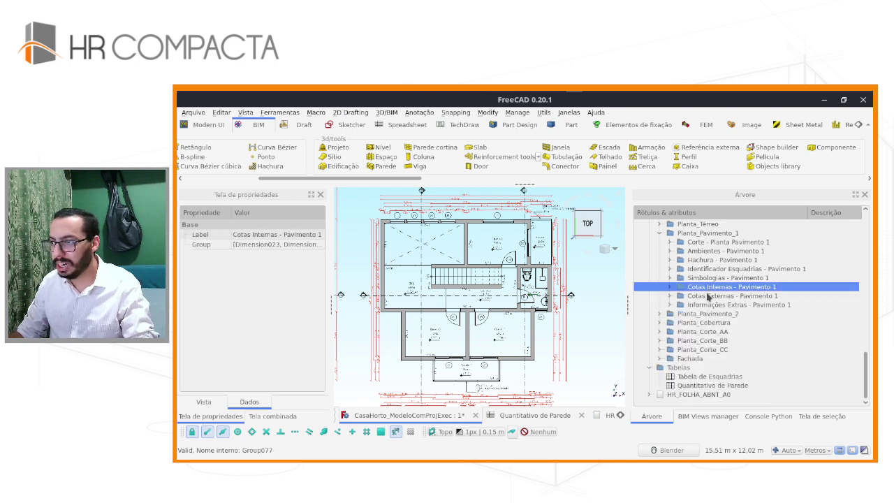
click(698, 298)
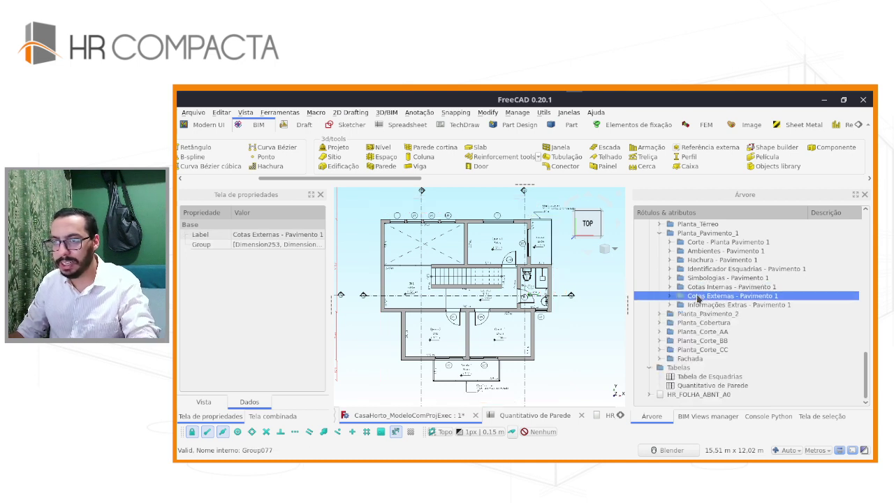
key(space)
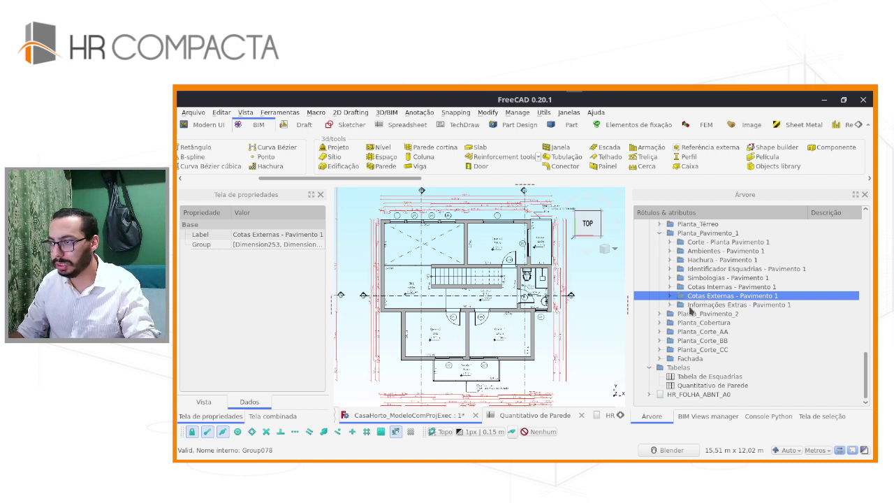
Step: Expand Informações Extras - Pavimento 1 and inspect annotation lines Line118 and Line122 around Sacada 1 and Quarto 1
click(671, 305)
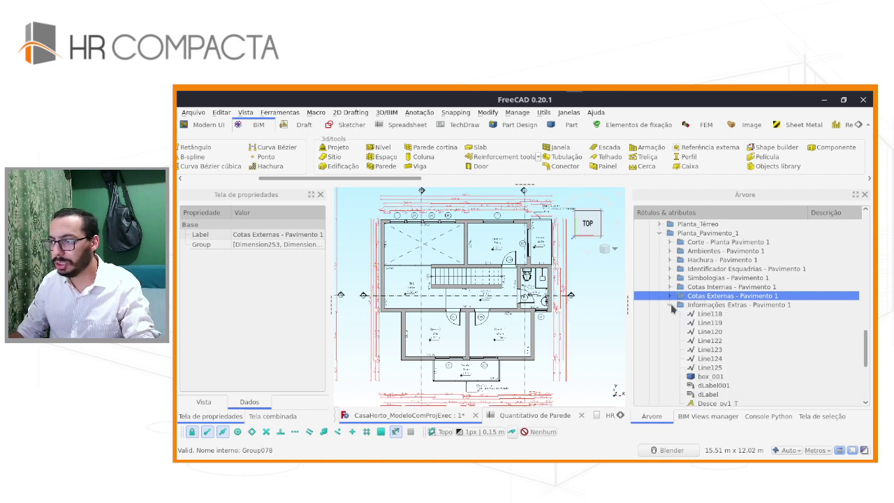
click(717, 315)
click(657, 340)
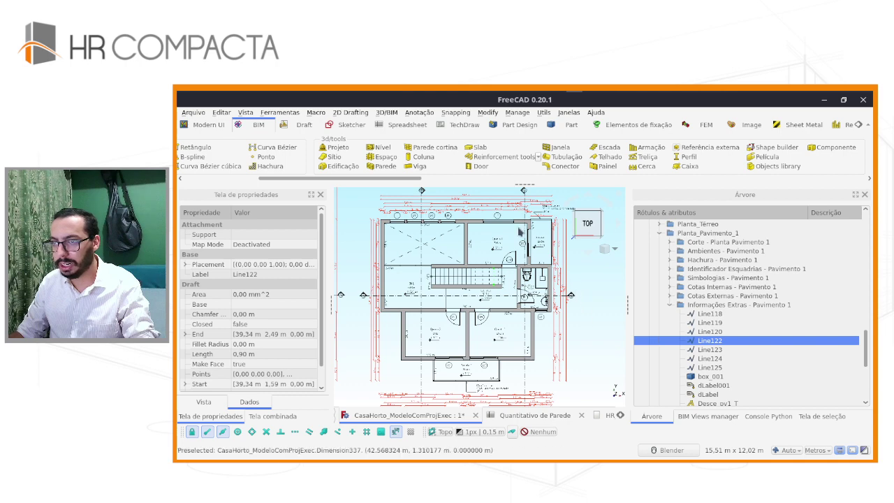
scroll(715, 372, up, 2)
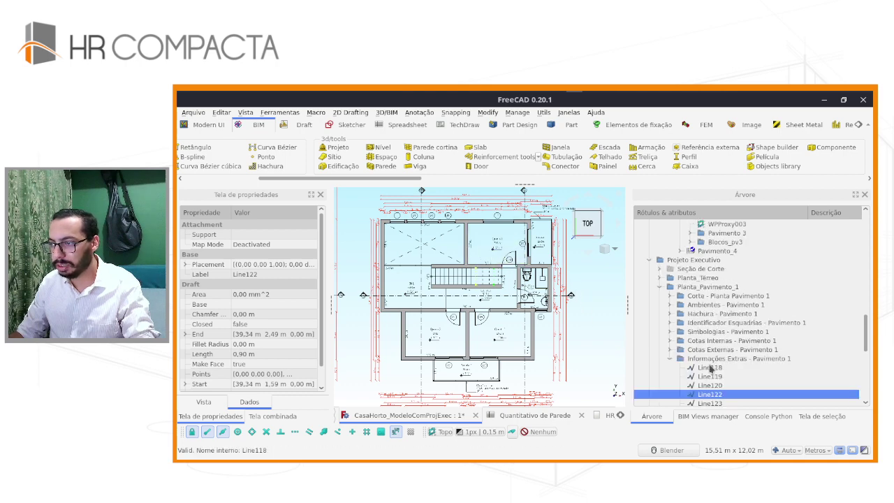
scroll(710, 369, down, 3)
scroll(522, 341, up, 2)
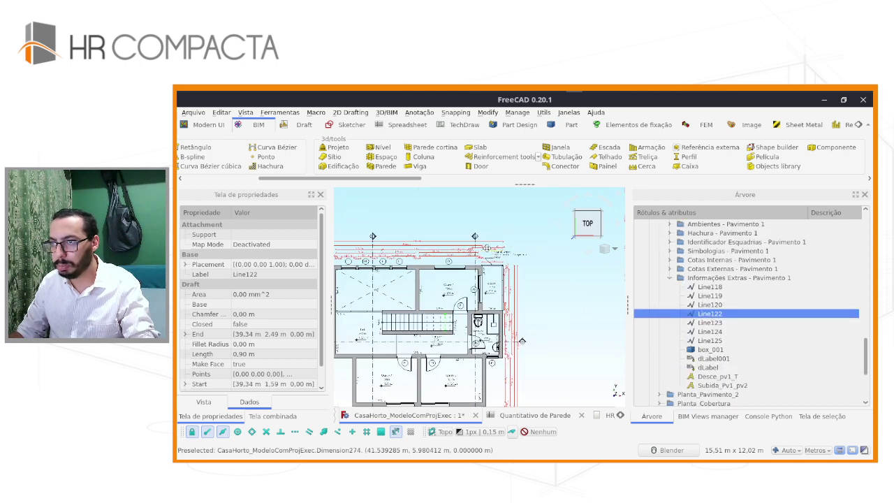
scroll(500, 259, up, 2)
scroll(503, 257, up, 2)
scroll(503, 257, up, 1)
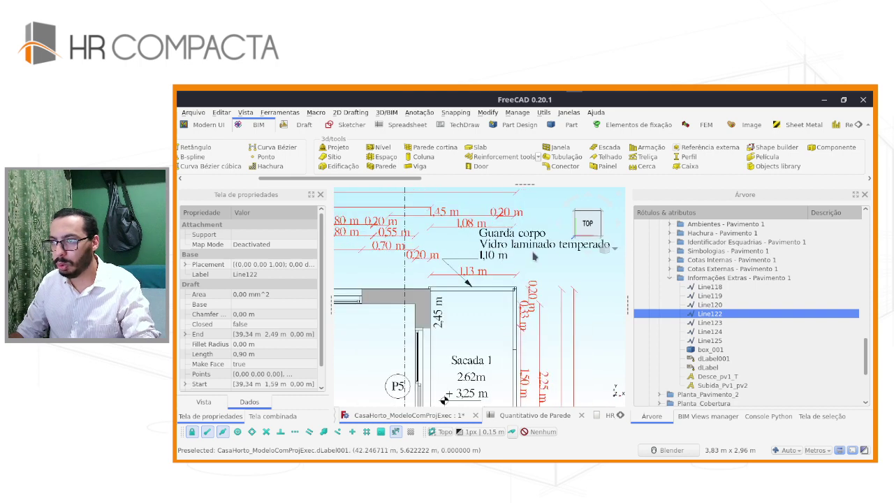
shift+middle_drag(533, 257, 504, 265)
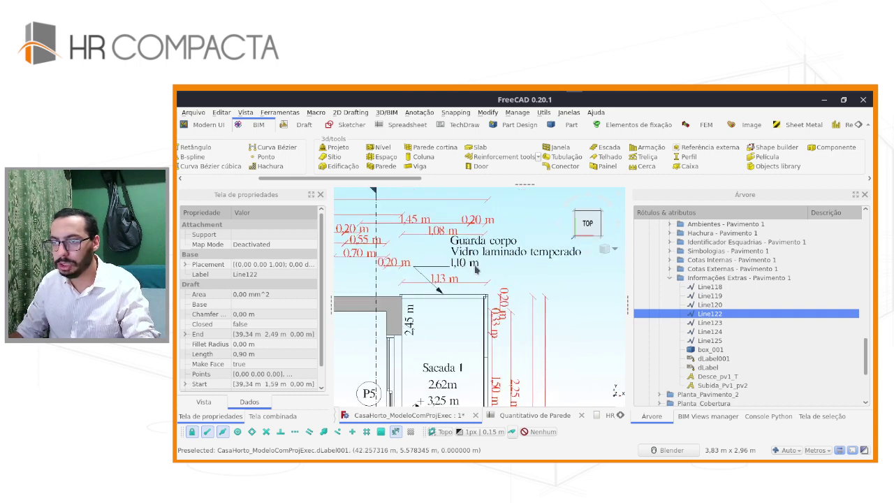
scroll(499, 343, down, 3)
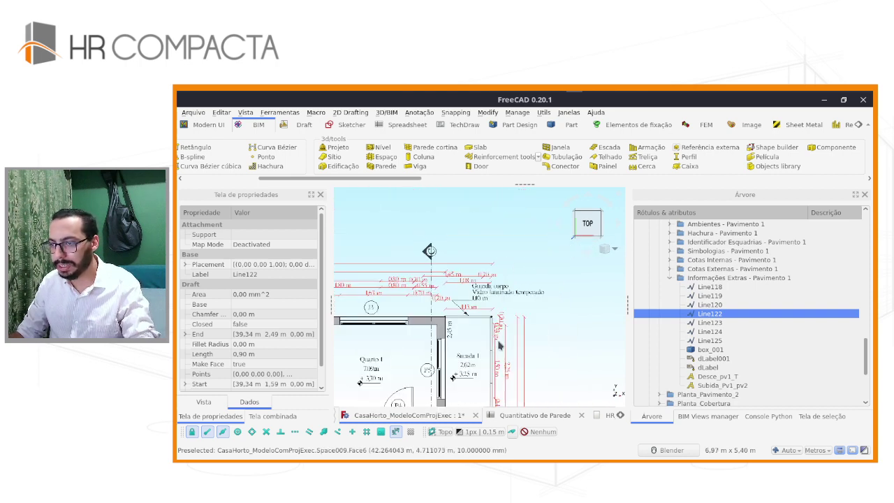
shift+middle_drag(499, 345, 508, 281)
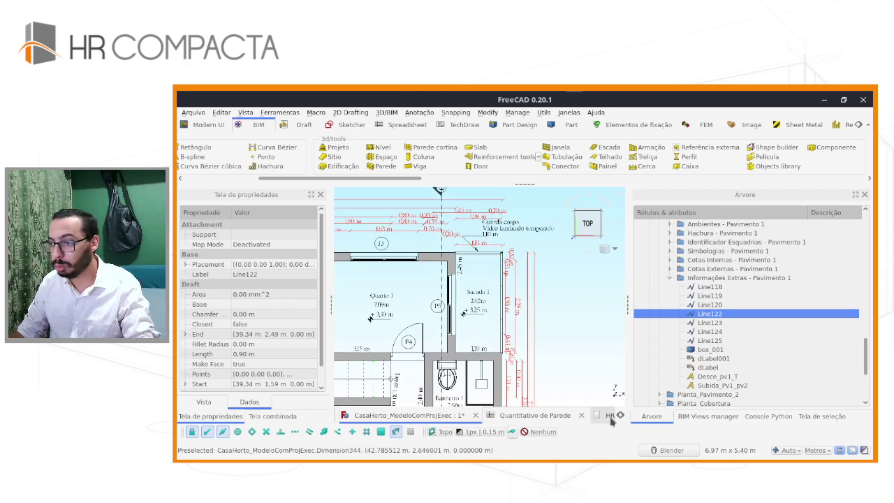
Step: Step through the HR_FOLHA_ABNT_A0 sheet's placed views, from Planta_Térreo001 to Planta_Corte_AA001
click(608, 417)
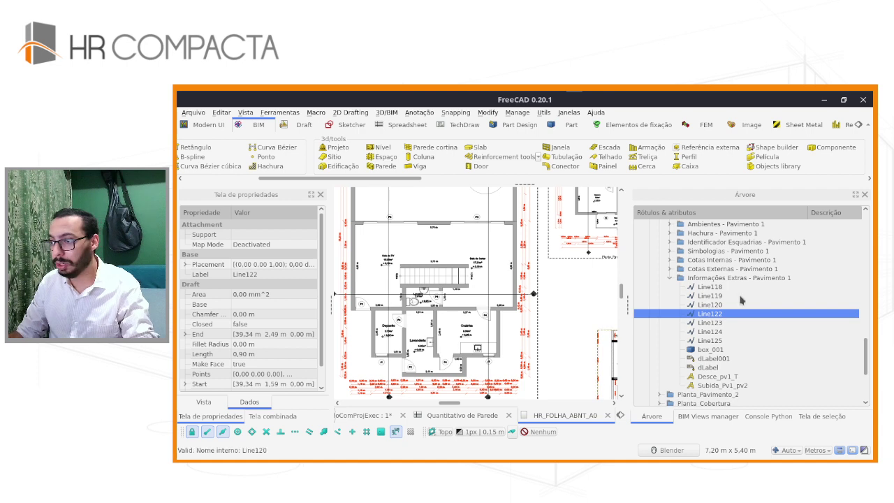
scroll(696, 395, down, 3)
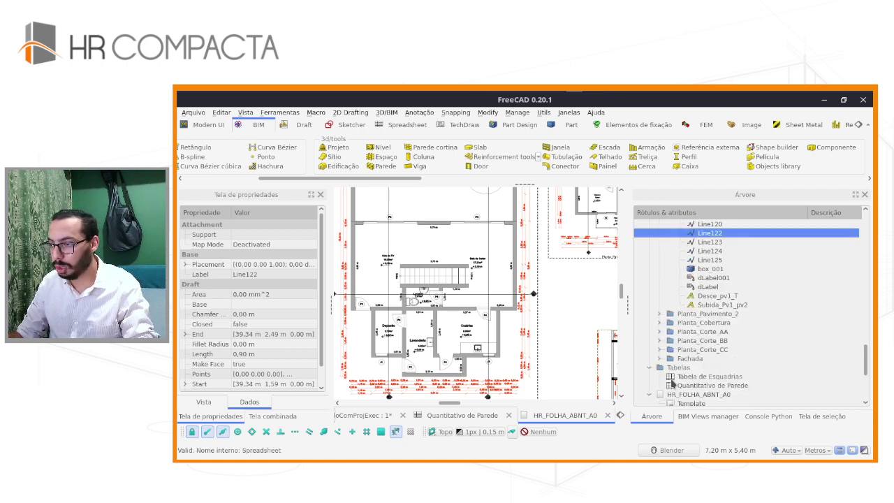
click(656, 396)
scroll(681, 378, down, 3)
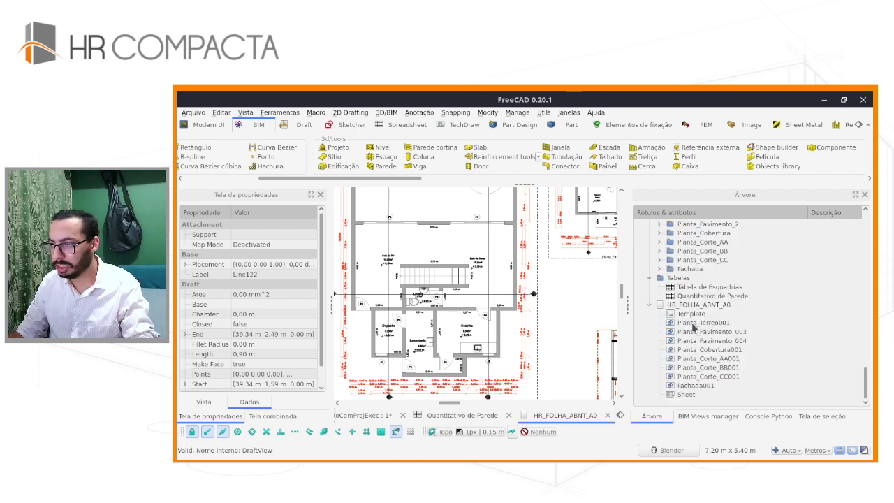
click(693, 323)
click(694, 332)
click(693, 340)
click(693, 358)
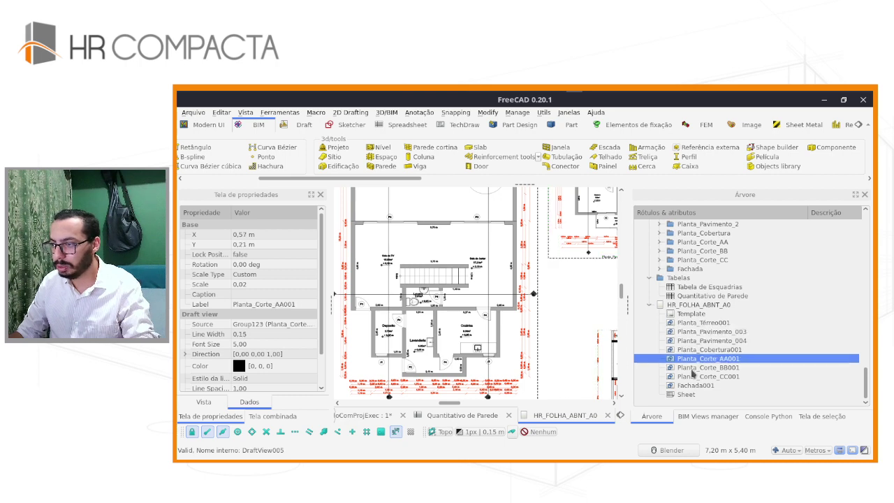
Step: Zoom around the page and select the Planta_Pavimento_003 floor-plan view
scroll(470, 302, down, 3)
scroll(503, 265, down, 2)
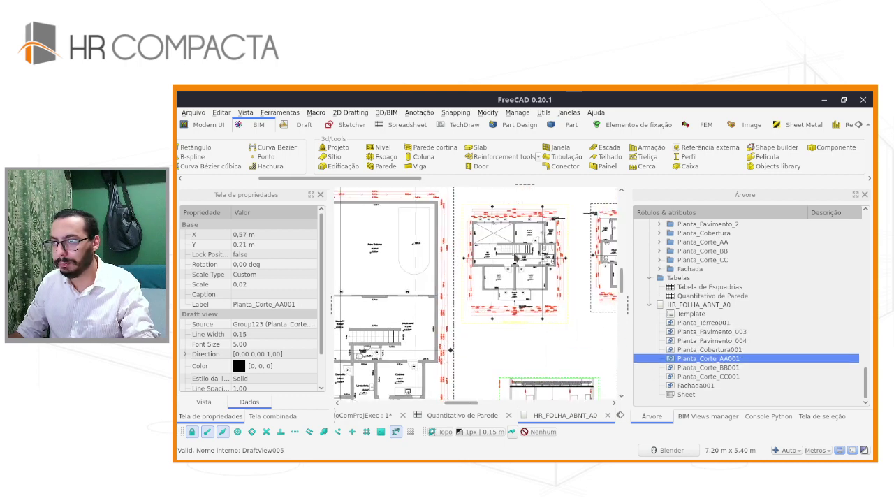
scroll(521, 237, down, 2)
scroll(521, 236, up, 2)
scroll(516, 241, up, 2)
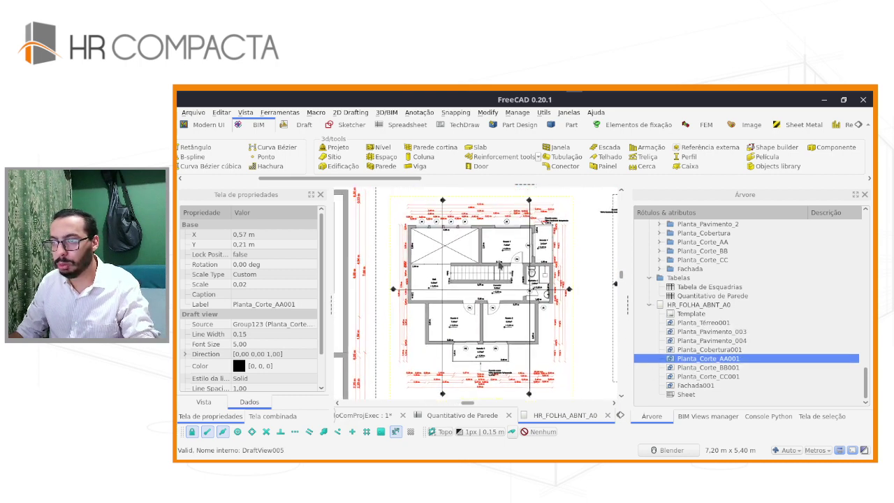
scroll(510, 247, up, 1)
scroll(511, 248, up, 1)
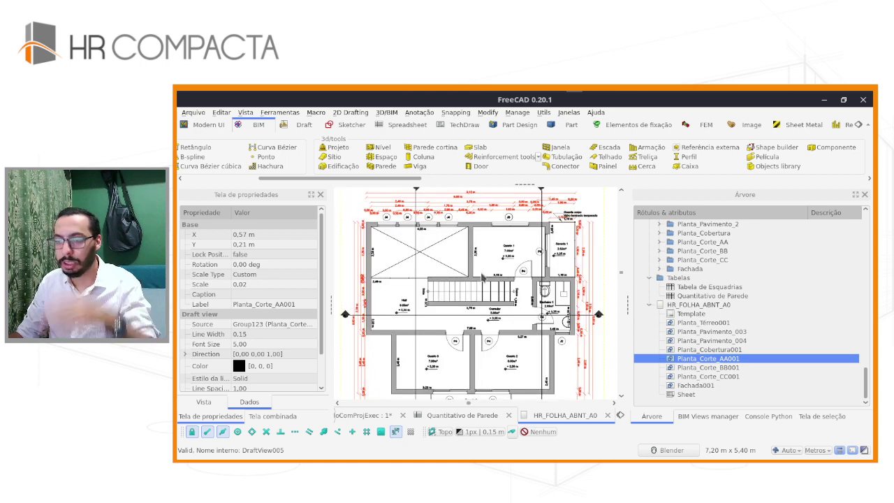
scroll(500, 267, down, 1)
scroll(500, 266, down, 1)
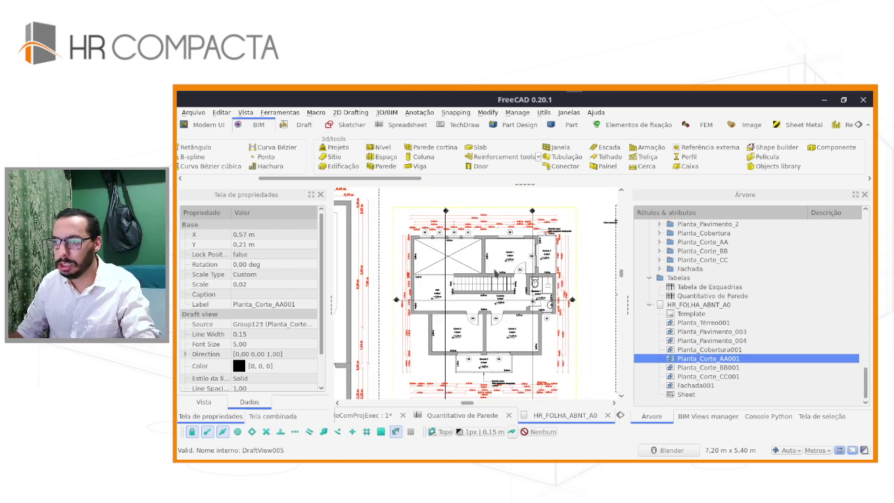
scroll(497, 273, down, 1)
click(503, 279)
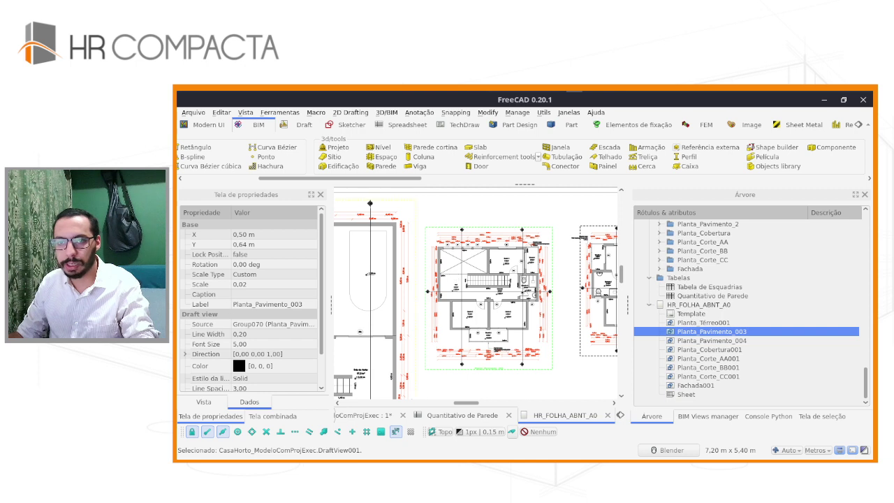
Step: Change the Planta_Pavimento_003 view's scale from 0,02 to 0,03
click(246, 284)
drag(248, 284, 245, 284)
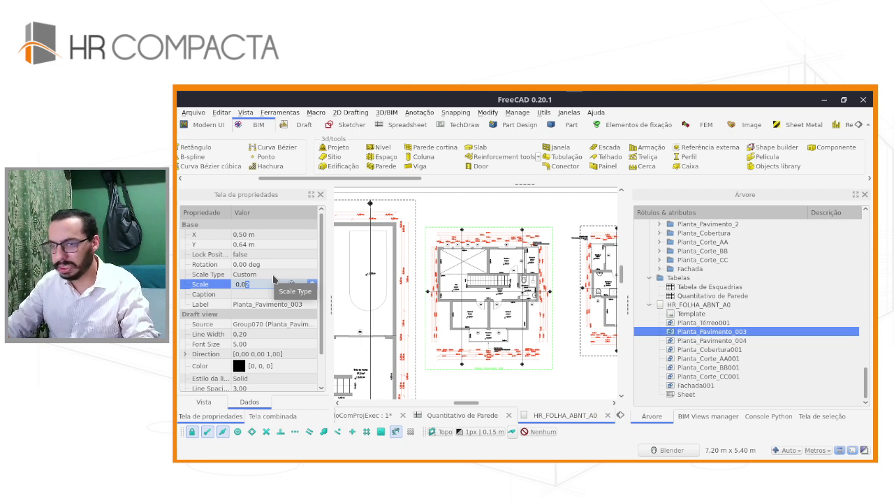
text(3)
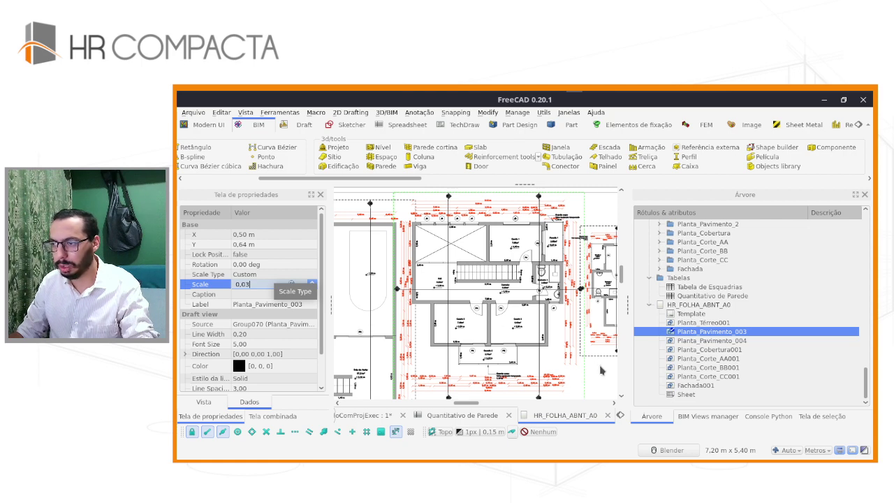
key(Return)
scroll(555, 311, down, 2)
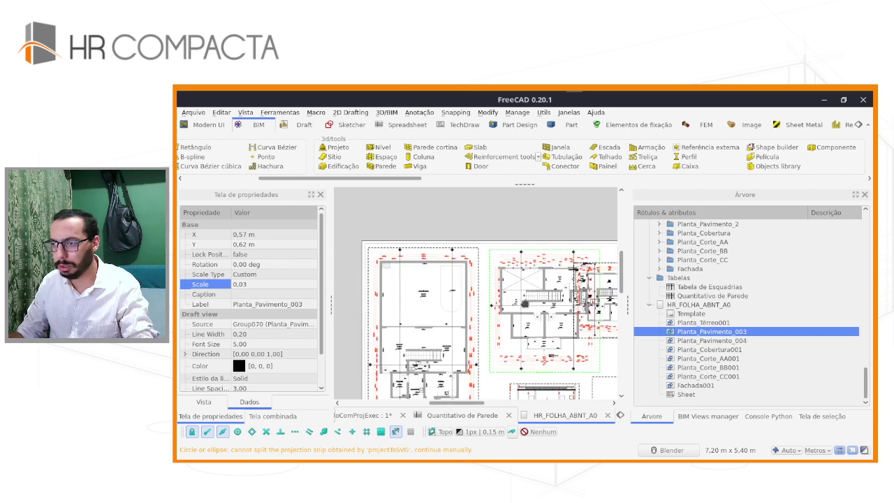
Step: Move the Planta_Pavimento_004 view right so it clears the enlarged plan
click(710, 340)
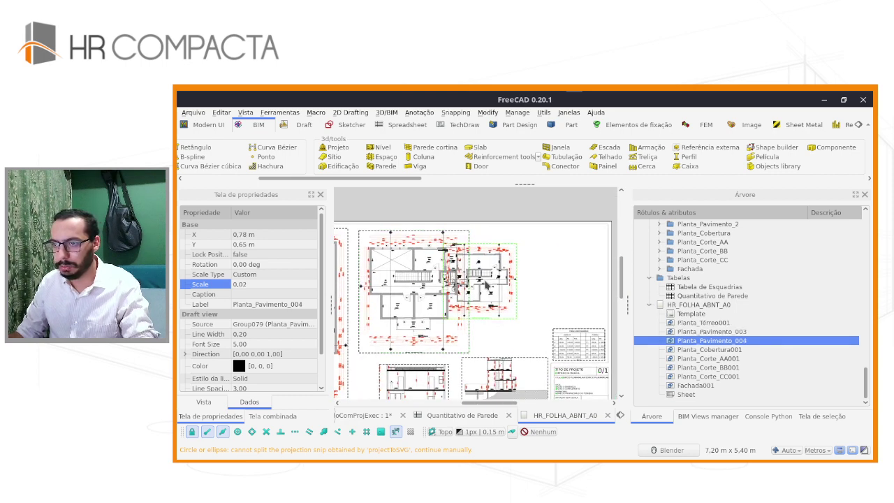
mouse_move(489, 286)
mouse_down()
mouse_move(530, 292)
mouse_move(532, 281)
mouse_up()
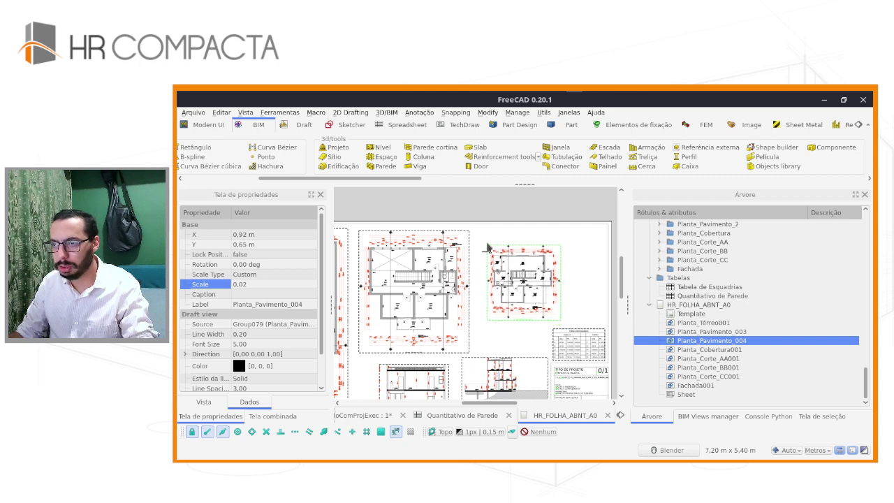
scroll(491, 257, up, 2)
scroll(492, 257, up, 2)
scroll(492, 257, up, 2)
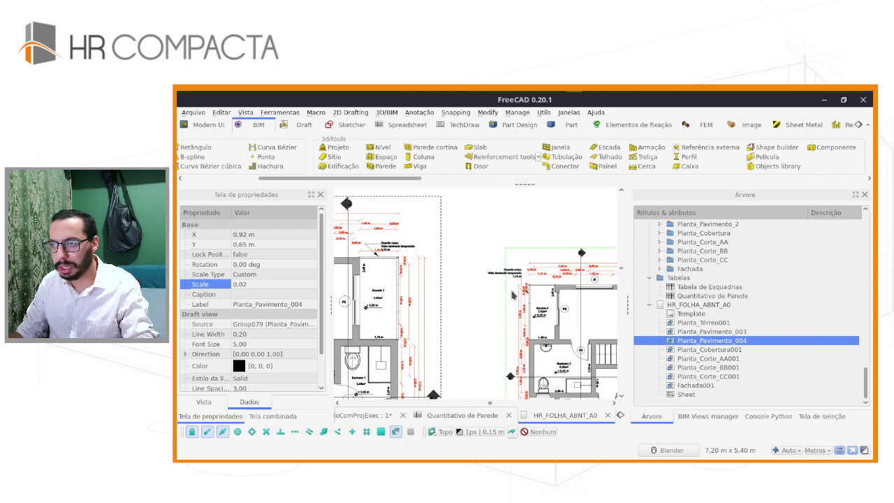
scroll(491, 257, up, 2)
scroll(196, 349, down, 1)
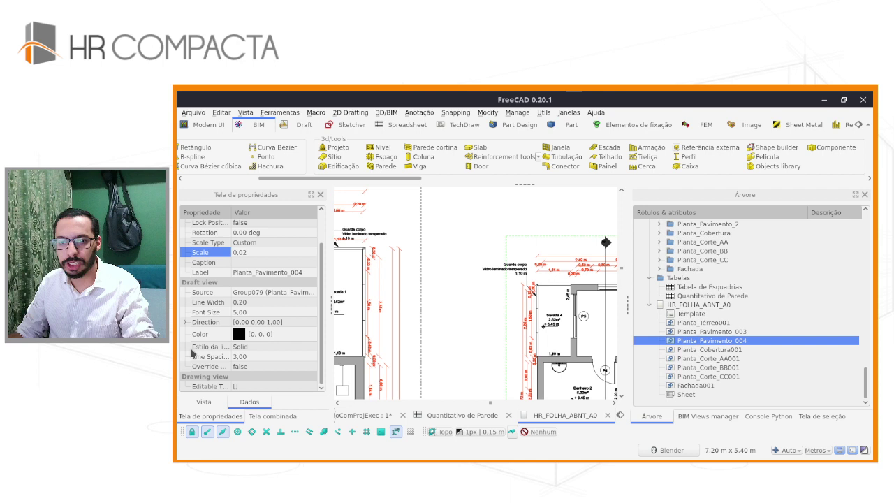
Step: Check Planta_Pavimento_004's line width 0,20, line spacing 3,00 and font size 5,00
click(203, 401)
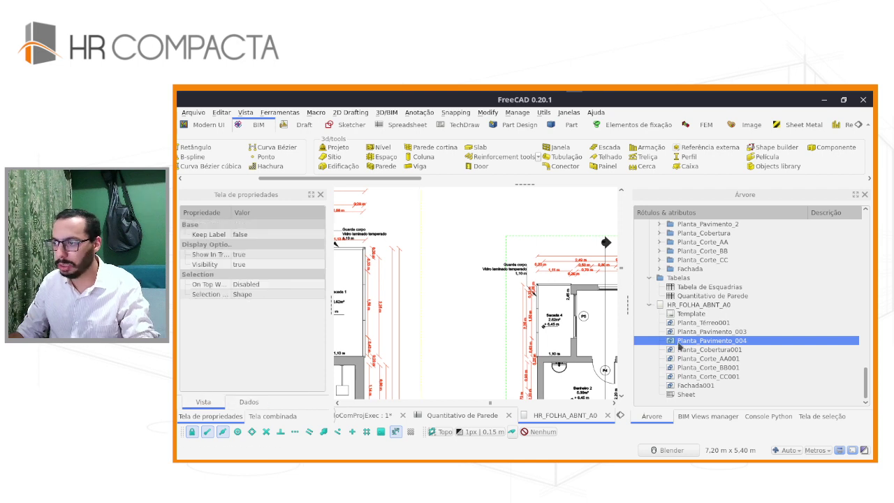
click(255, 406)
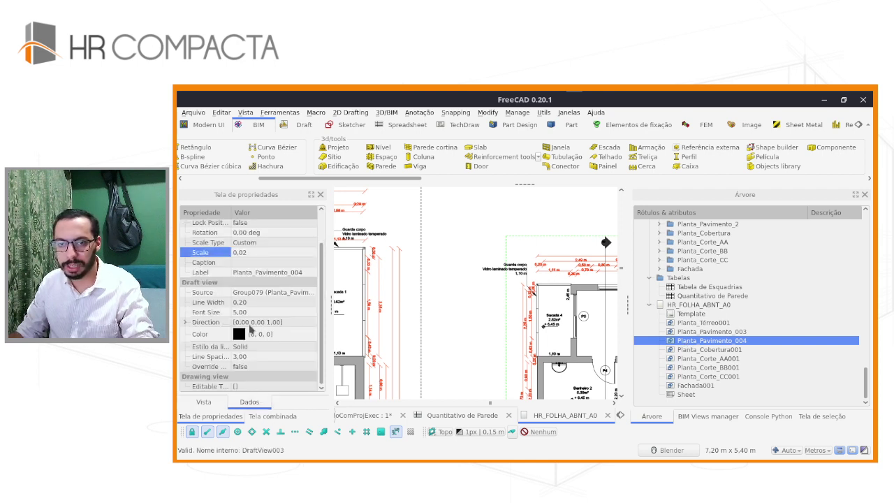
click(250, 300)
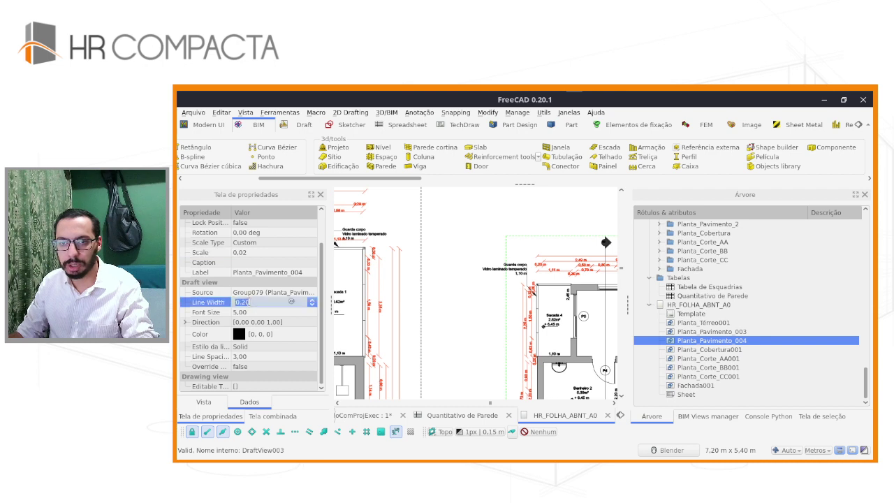
click(250, 357)
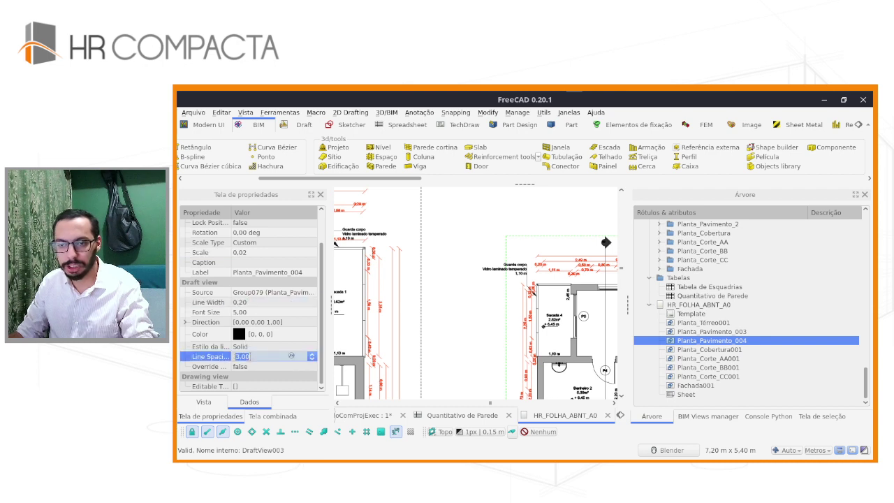
click(248, 312)
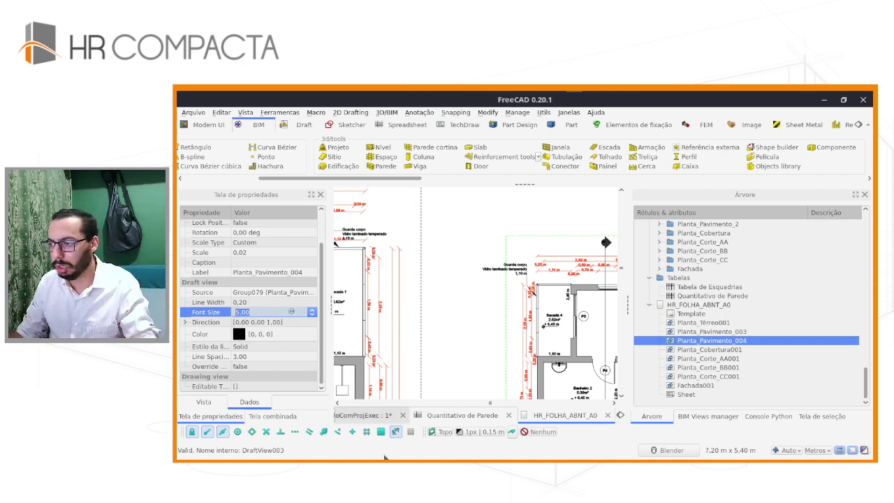
Step: Select the Tabela de Esquadrias Sheet view and survey the A0 page's plans, sections and title block
click(685, 395)
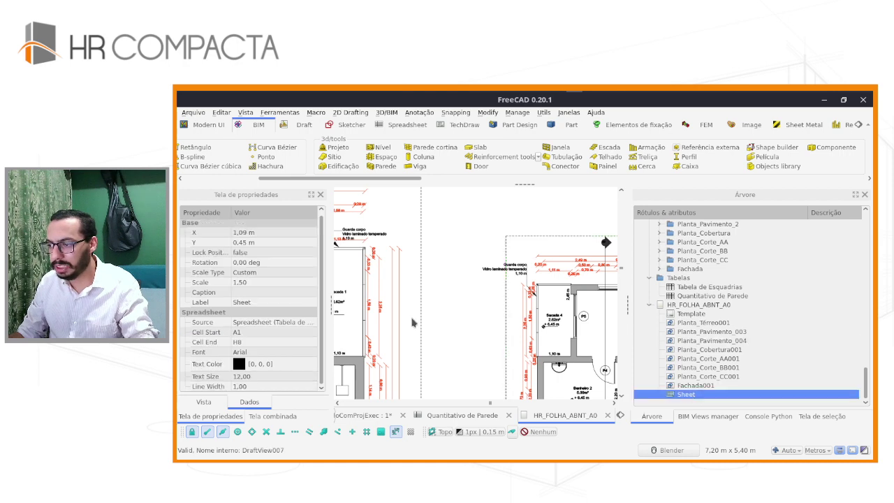
scroll(461, 327, down, 2)
scroll(461, 328, down, 3)
scroll(448, 324, up, 3)
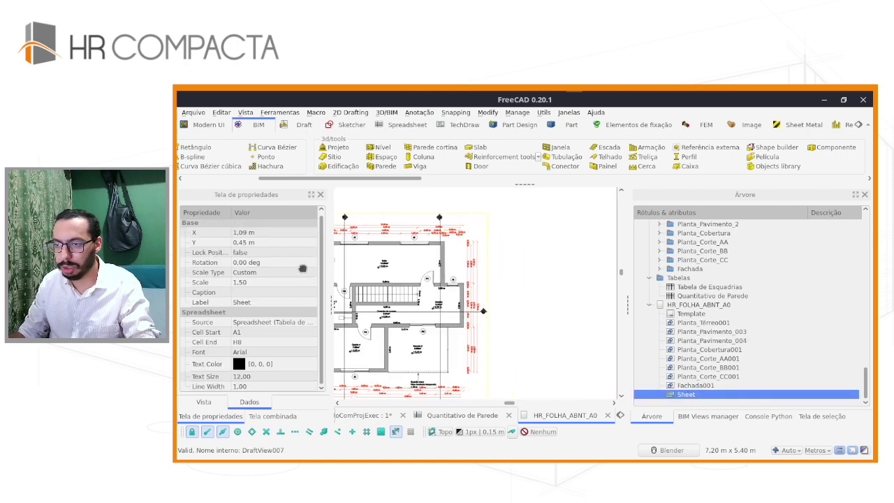
mouse_move(502, 330)
shift+middle_down()
mouse_move(442, 294)
mouse_move(475, 234)
shift+middle_up()
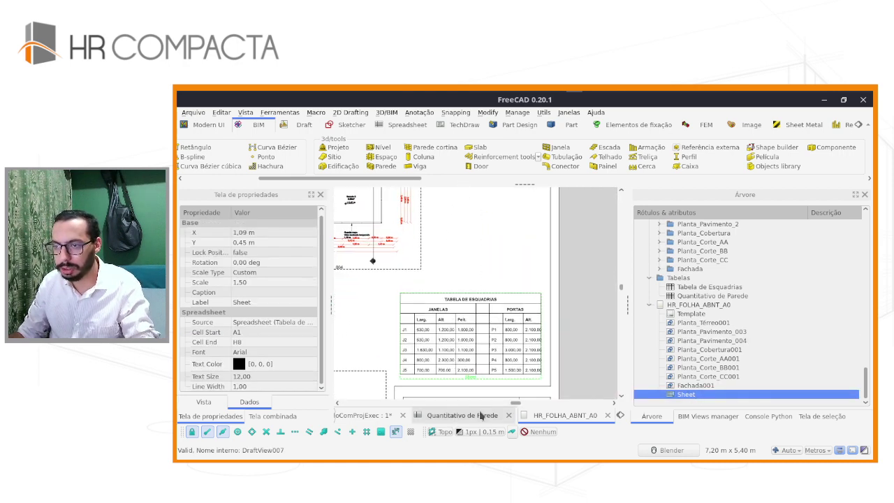
scroll(468, 389, up, 2)
scroll(468, 390, up, 2)
scroll(468, 390, down, 2)
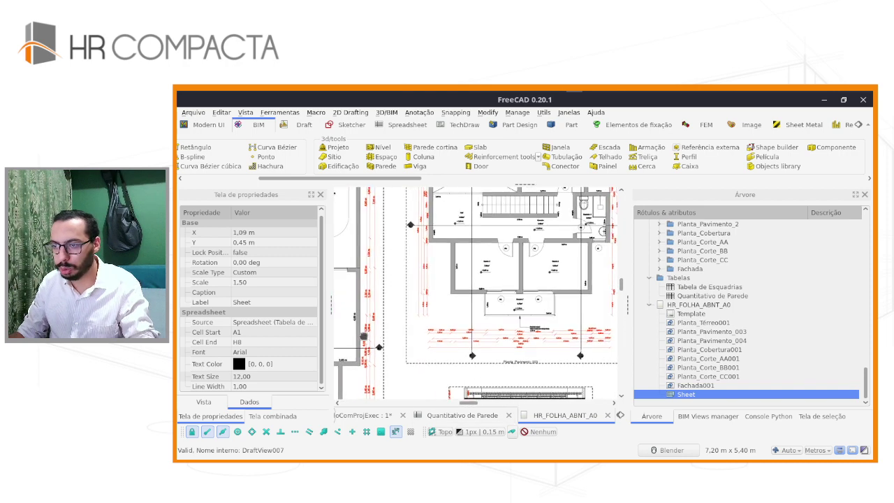
mouse_move(587, 312)
shift+middle_down()
mouse_move(557, 304)
mouse_move(462, 329)
shift+middle_up()
scroll(462, 329, up, 1)
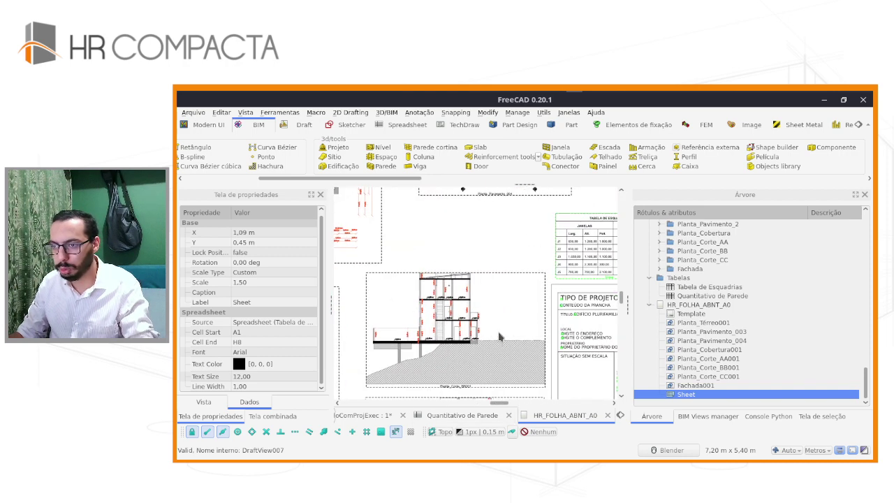
scroll(462, 329, up, 1)
scroll(462, 328, up, 1)
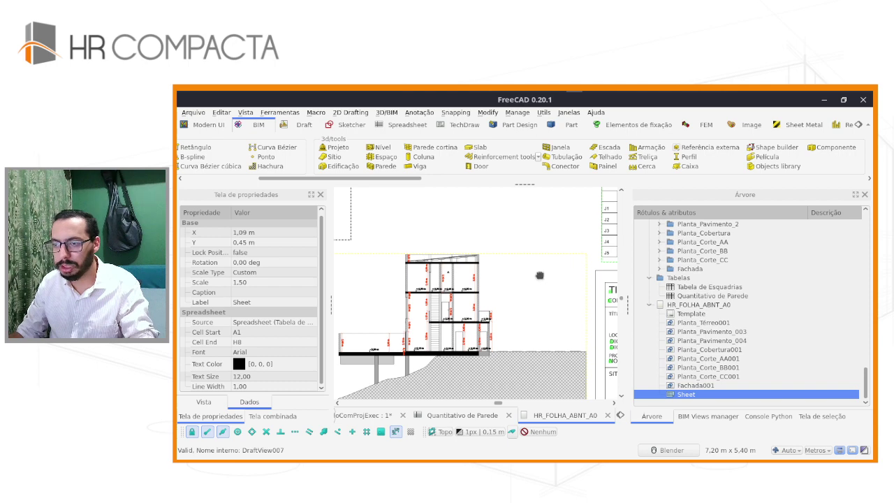
mouse_move(540, 276)
shift+middle_down()
mouse_move(399, 300)
mouse_move(369, 336)
shift+middle_up()
scroll(447, 286, up, 1)
scroll(519, 244, up, 1)
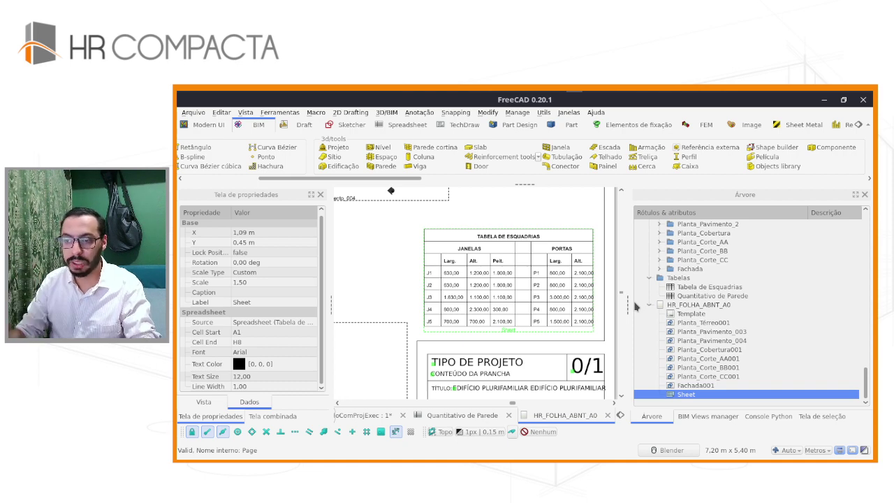
scroll(607, 317, down, 2)
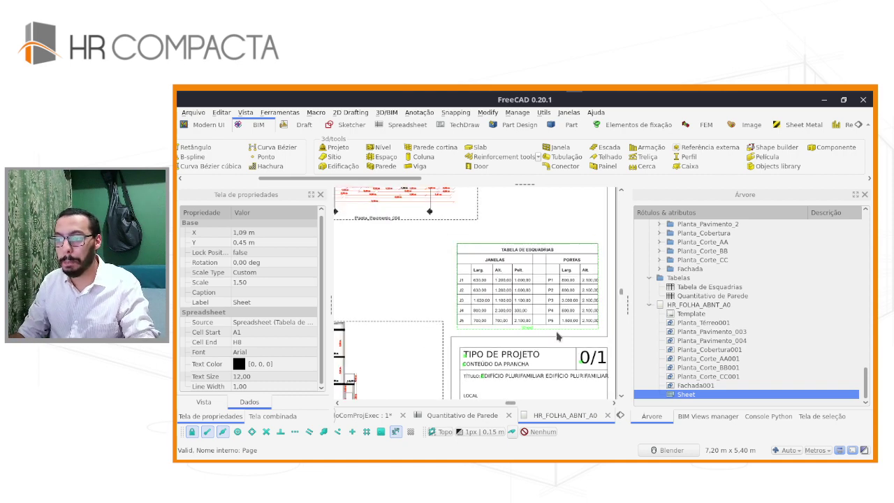
scroll(489, 272, down, 2)
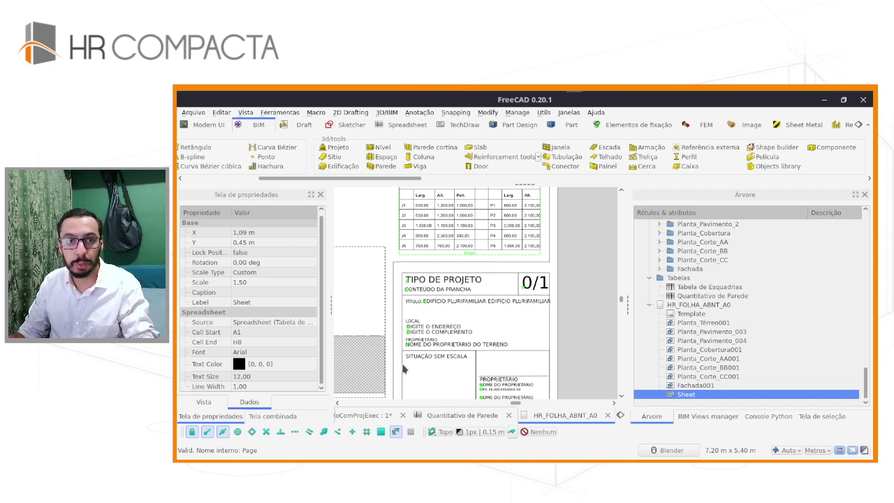
Step: Set the title block's TIPO DE PROJETO field to CASA UNIFAMILIAR
double_click(407, 282)
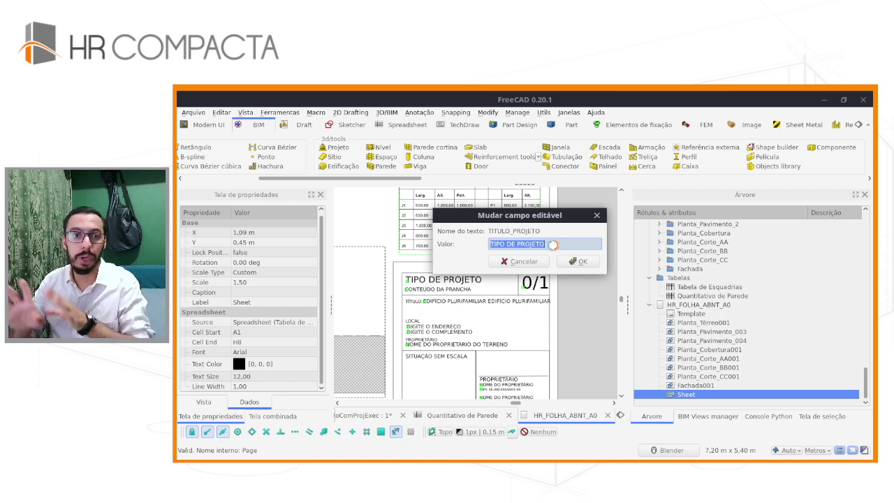
text(CASA UNIFAMILIAR)
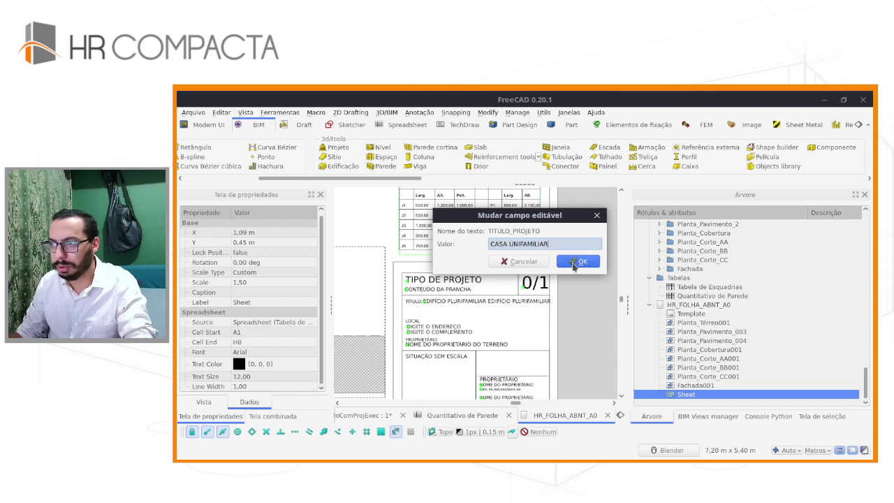
click(577, 262)
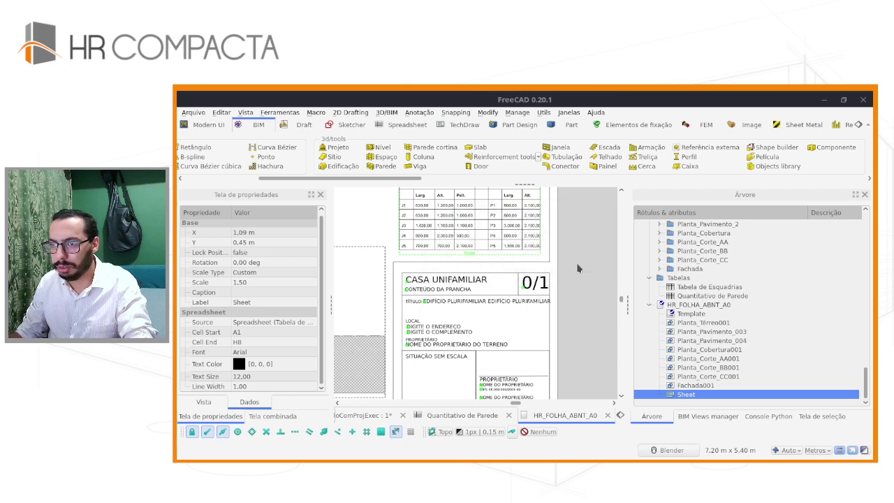
Step: Set the sheet content field to PLANTA TÉRREA E CORTES
click(408, 292)
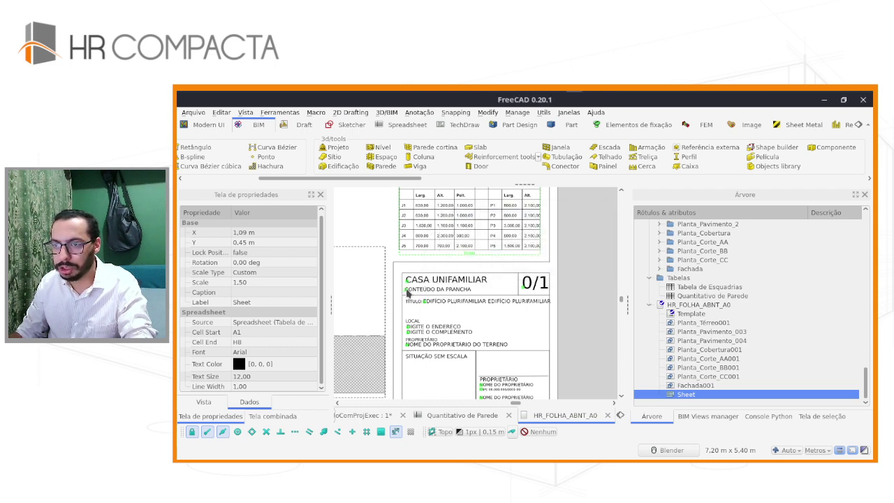
text(PR)
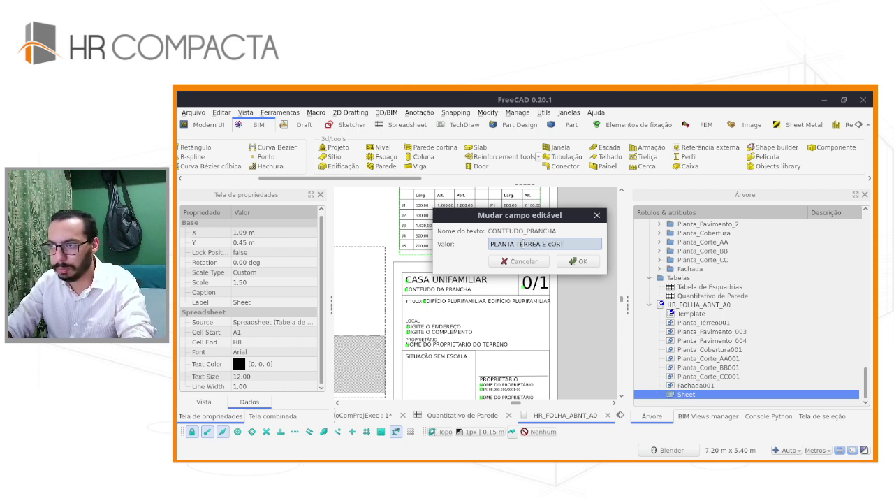
key(BackSpace)
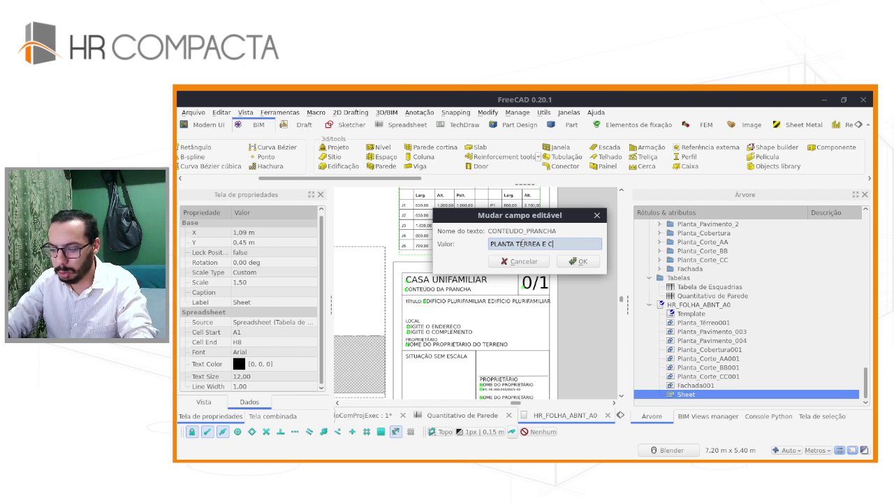
text(ORTES)
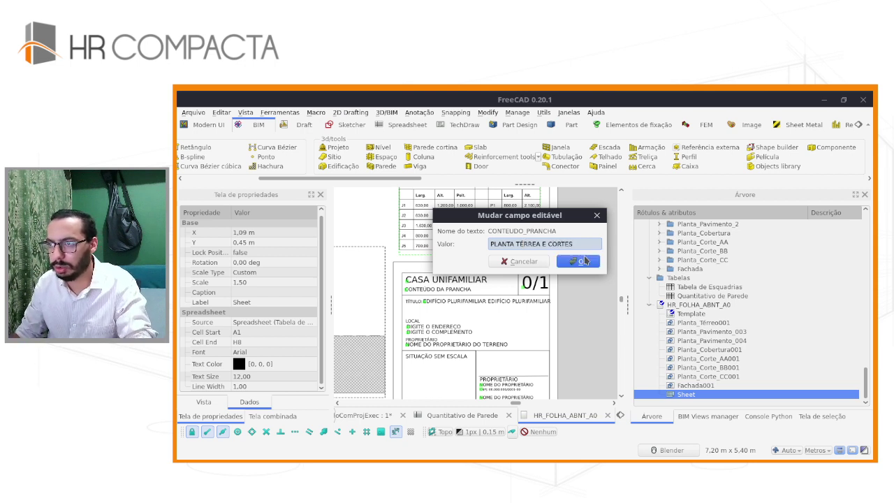
click(579, 262)
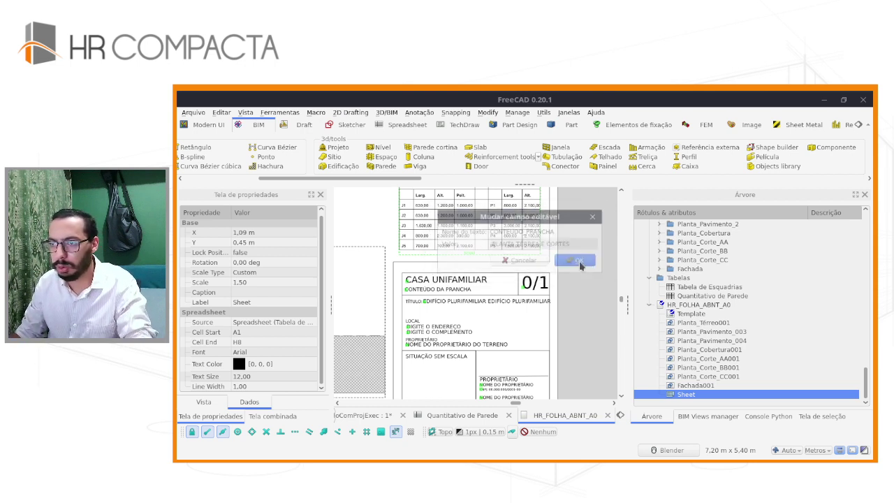
Step: Set the ESCALA field to 1/1, correcting the mistyped 1?1
click(524, 292)
double_click(524, 292)
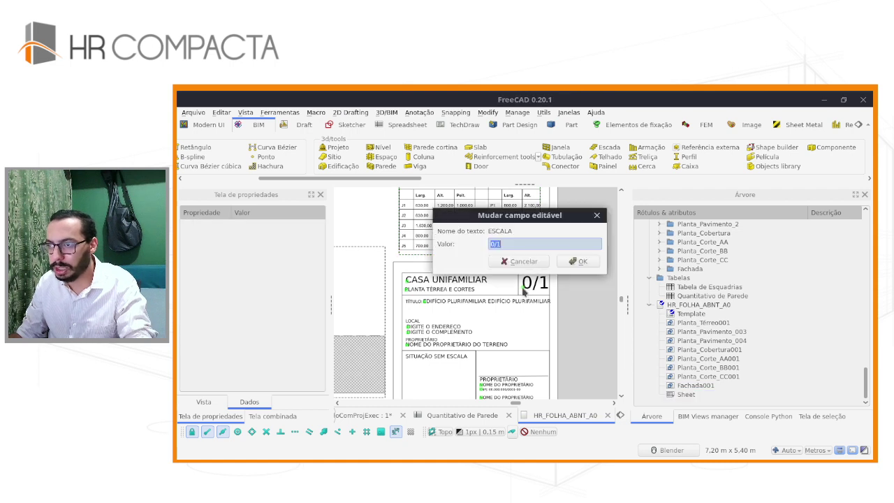
text(1?)
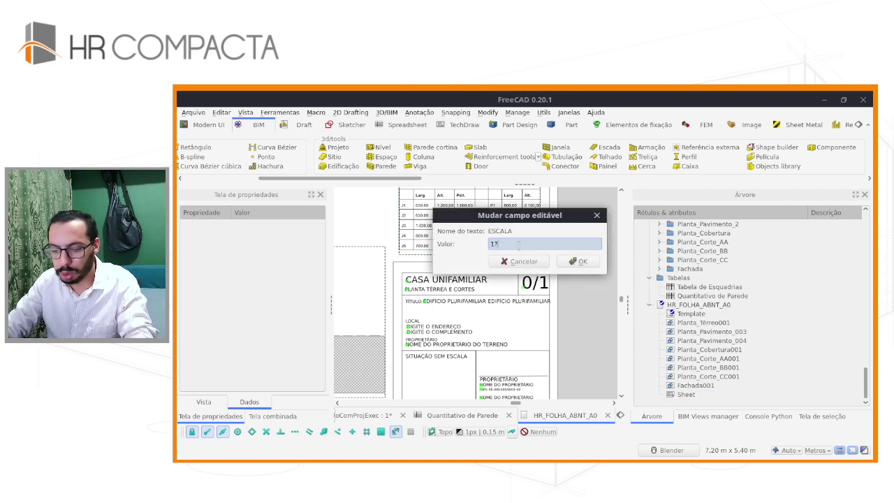
text(1)
key(Return)
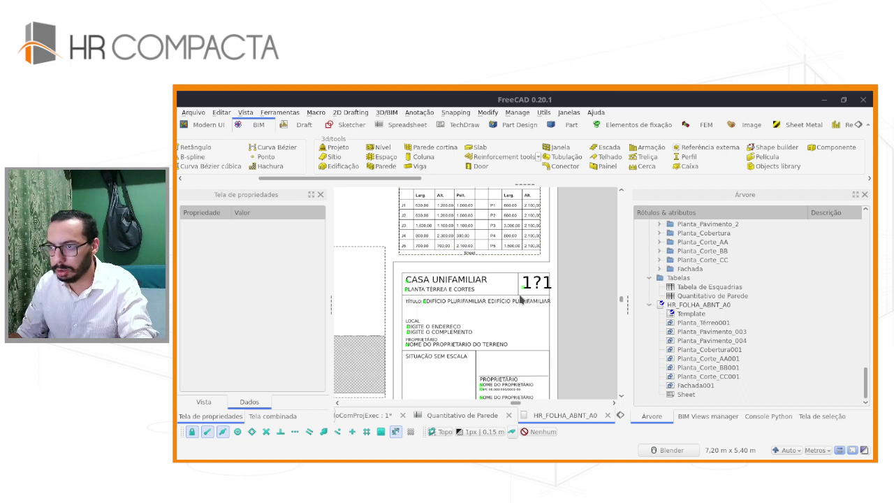
double_click(524, 288)
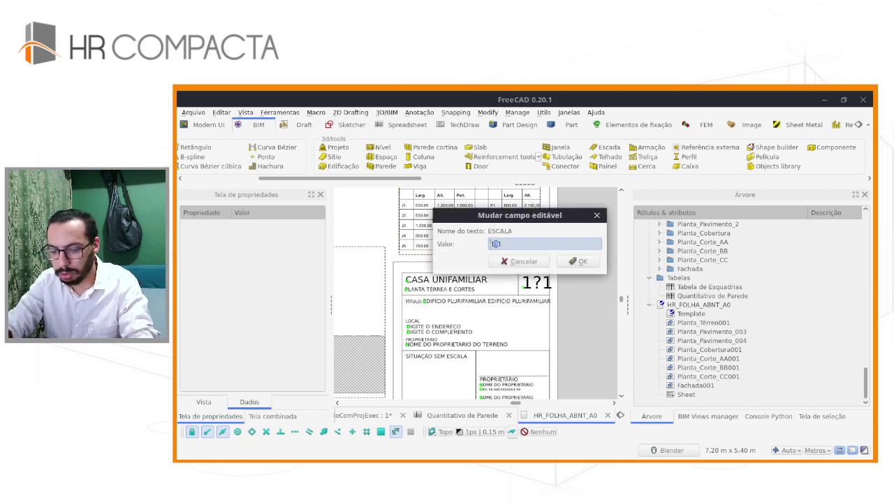
click(579, 261)
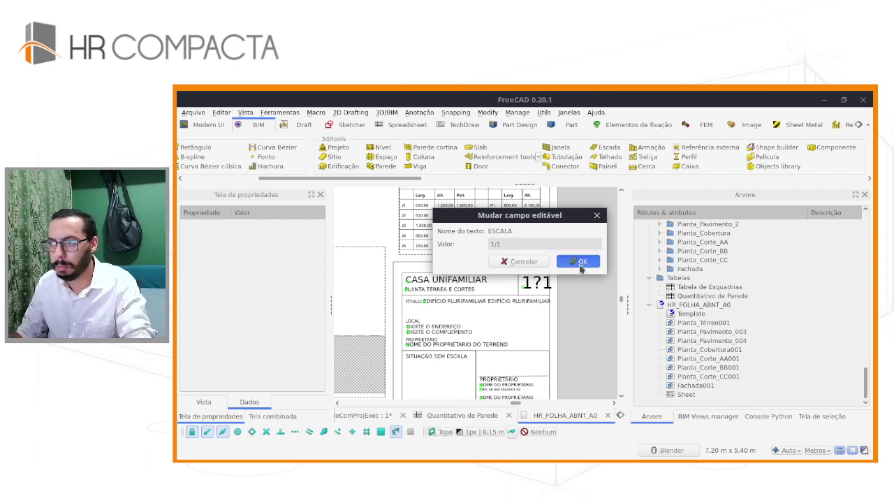
click(424, 302)
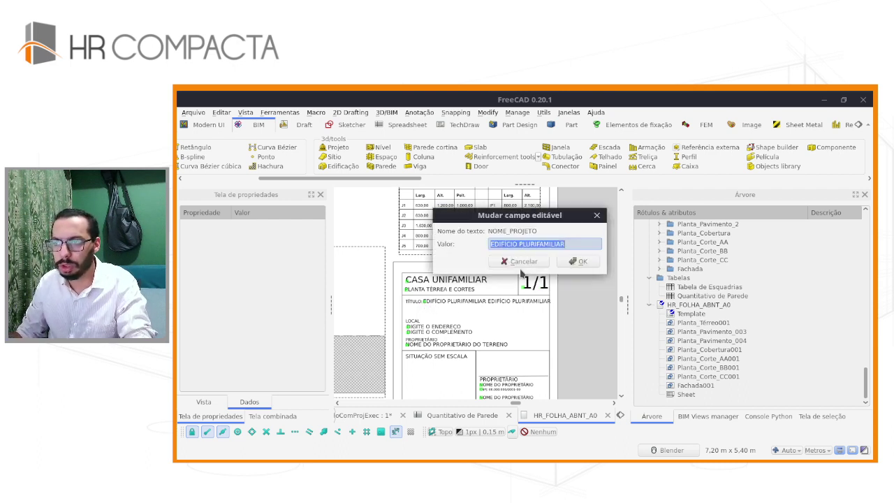
Step: Cancel the project name edit, keeping EDIFICIO PLURIFAMILIAR, and zoom out over the sheet
click(523, 262)
scroll(433, 276, down, 2)
scroll(433, 276, down, 1)
scroll(433, 275, down, 2)
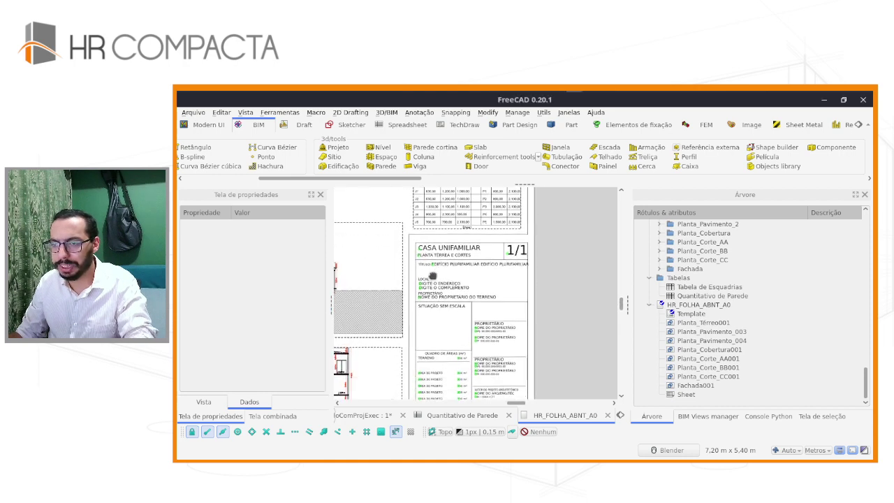
scroll(433, 276, down, 2)
scroll(454, 286, down, 1)
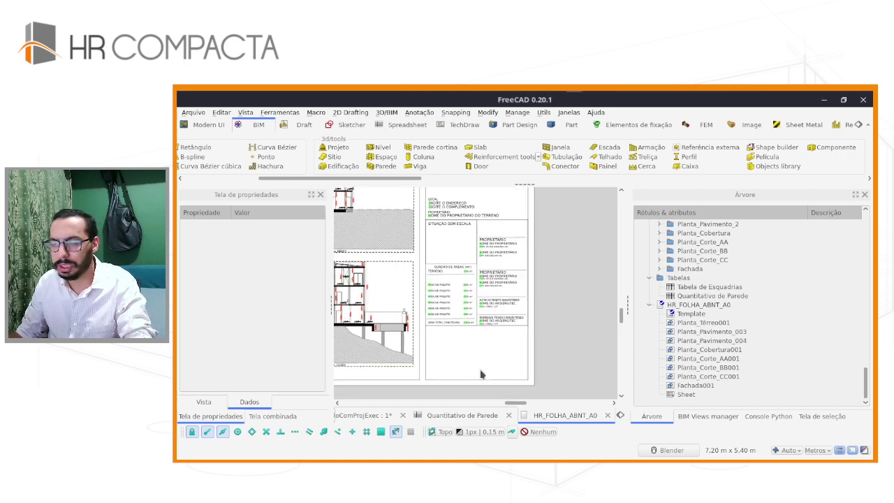
scroll(481, 375, down, 1)
scroll(556, 323, up, 2)
scroll(556, 323, up, 2)
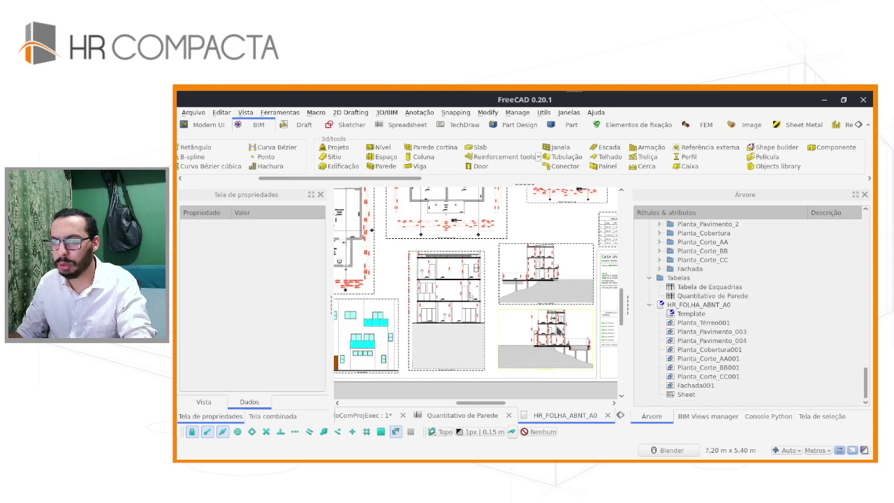
scroll(555, 332, down, 1)
scroll(496, 364, down, 1)
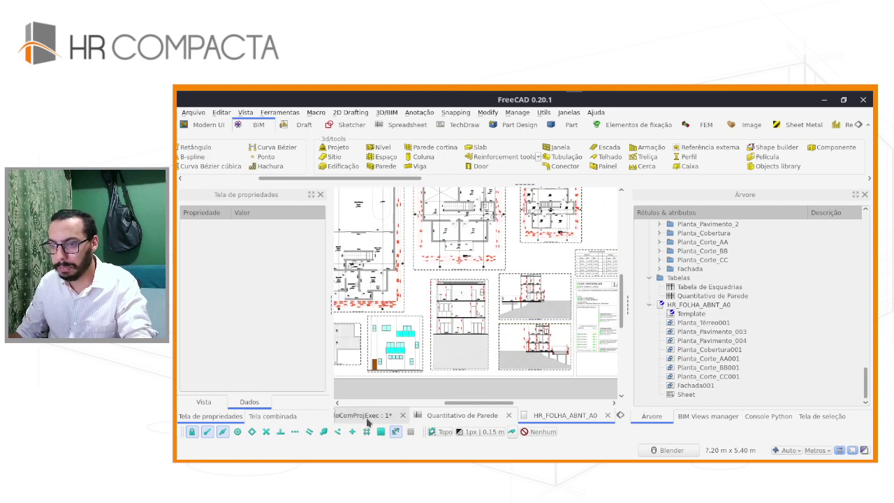
Step: Return to the CasaHorto_ModeloComProjExec tab and frame the 3D house at an oblique angle
click(368, 416)
scroll(467, 346, down, 1)
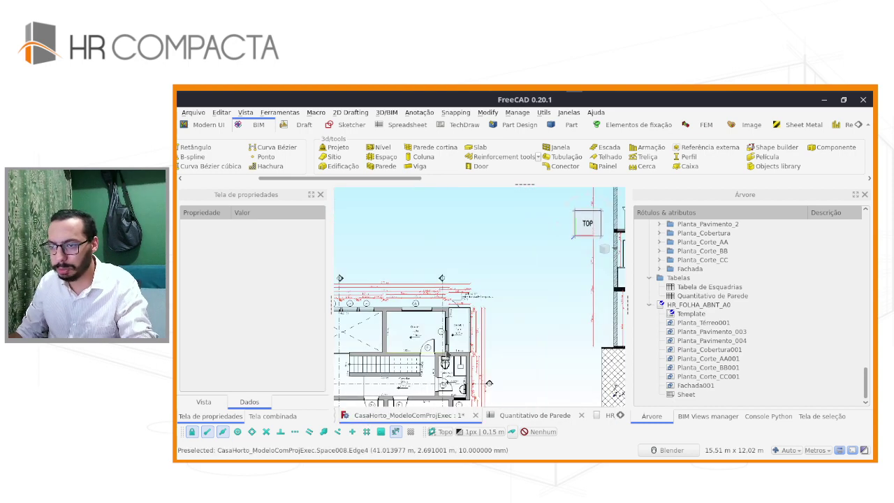
scroll(466, 346, down, 1)
scroll(465, 346, down, 1)
scroll(466, 345, down, 1)
scroll(466, 346, down, 1)
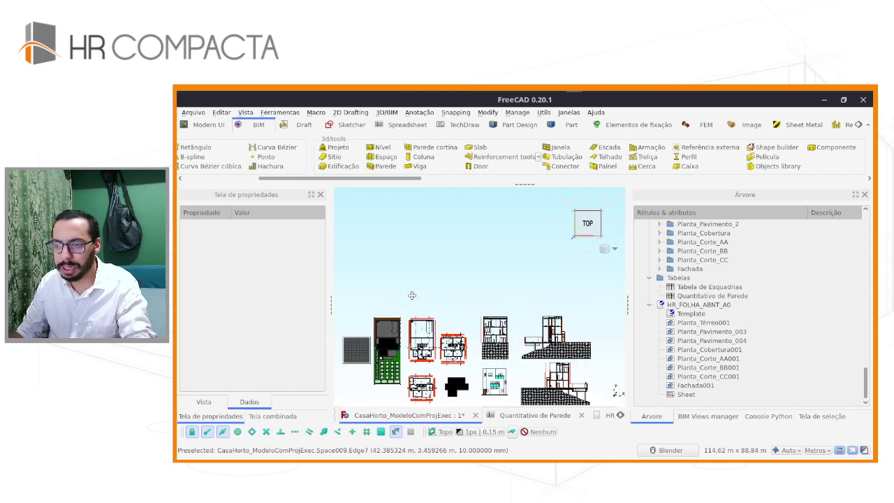
scroll(465, 345, down, 1)
middle_drag(465, 346, 417, 280)
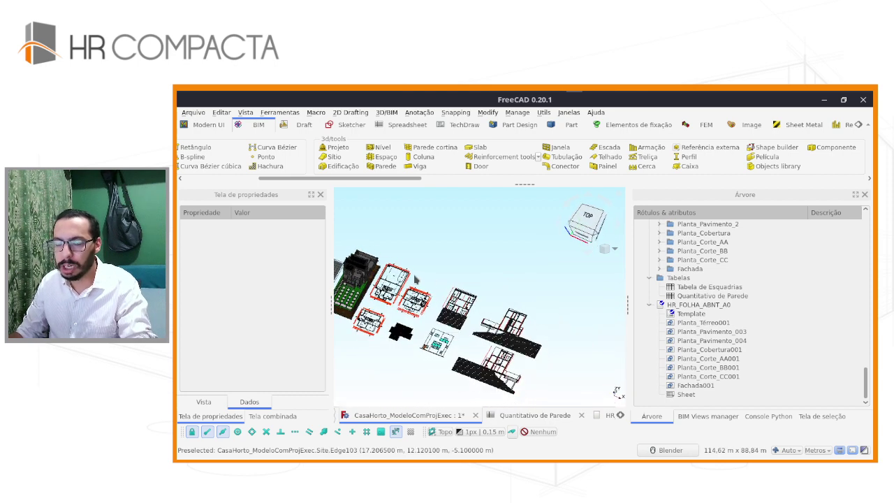
shift+middle_drag(492, 279, 487, 290)
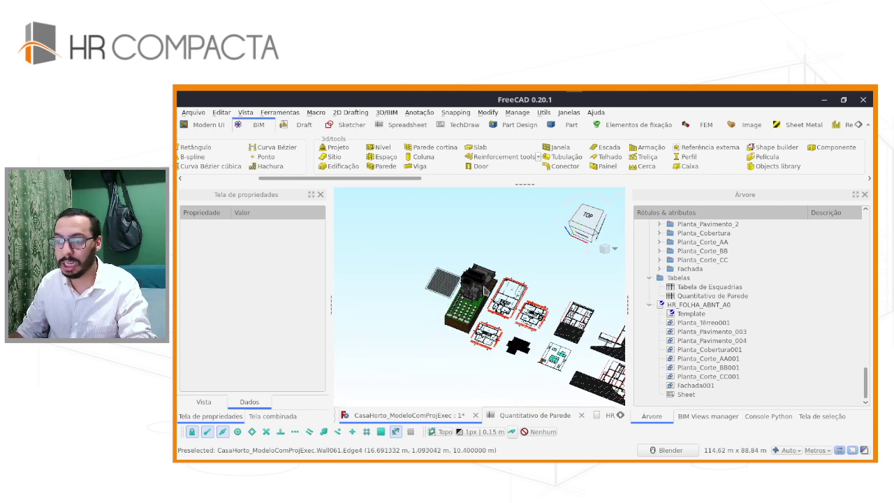
scroll(487, 290, up, 3)
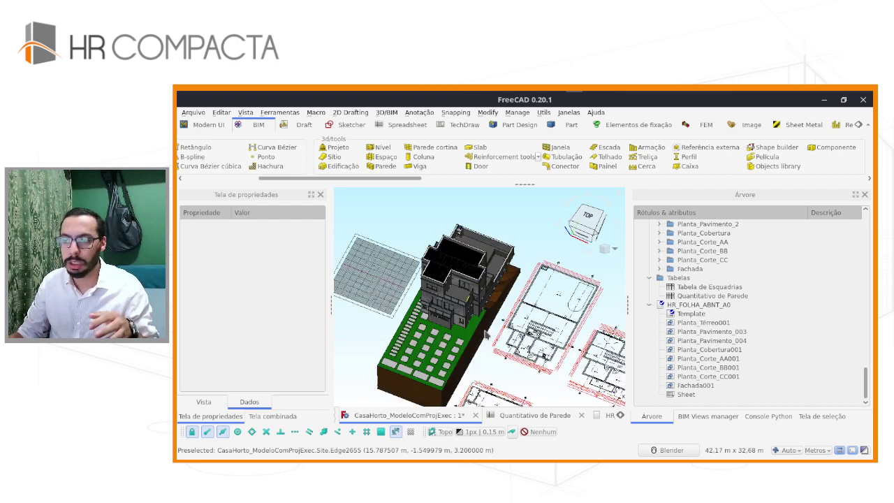